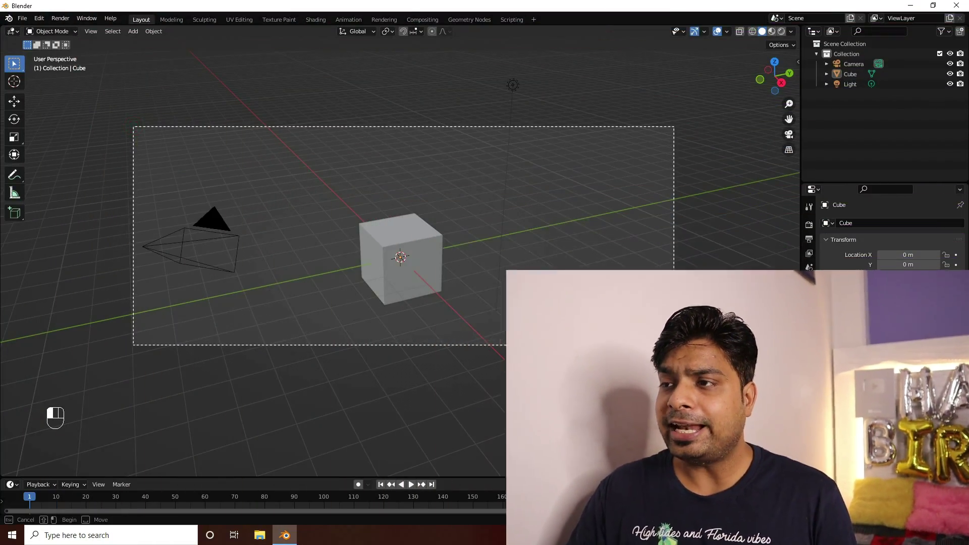
Delete the default camera, cube and light, and add a Landscape mesh to the empty scene.
left_click_drag(674, 345, 673, 344)
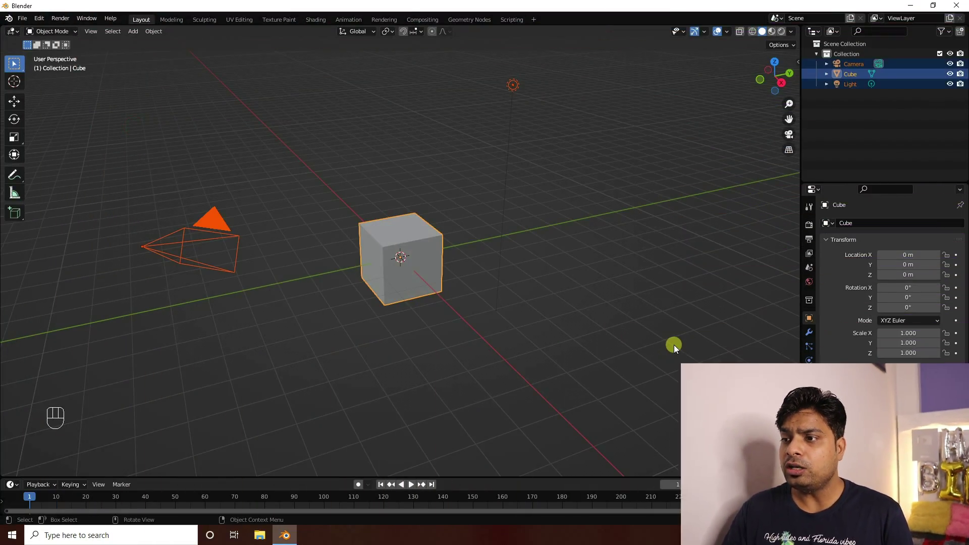
key("Delete")
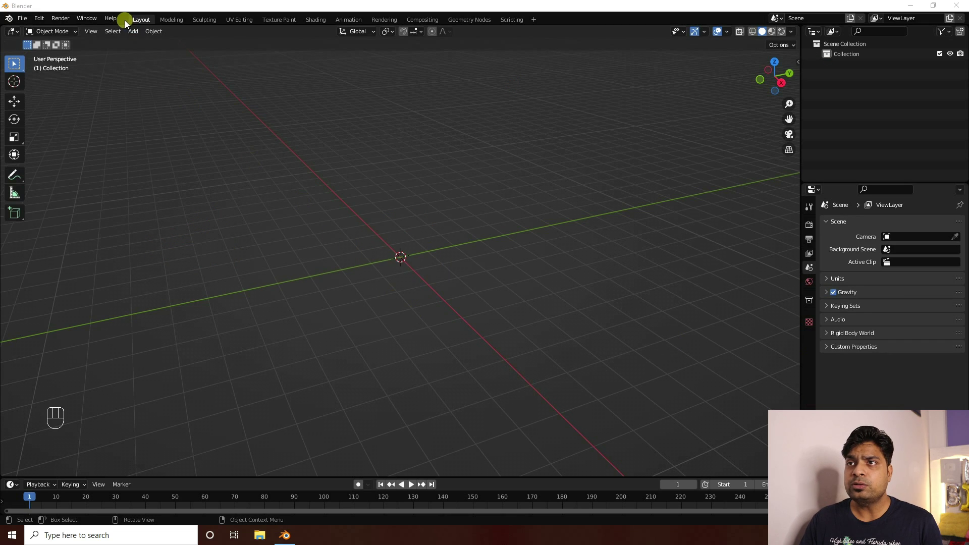
left_click(133, 31)
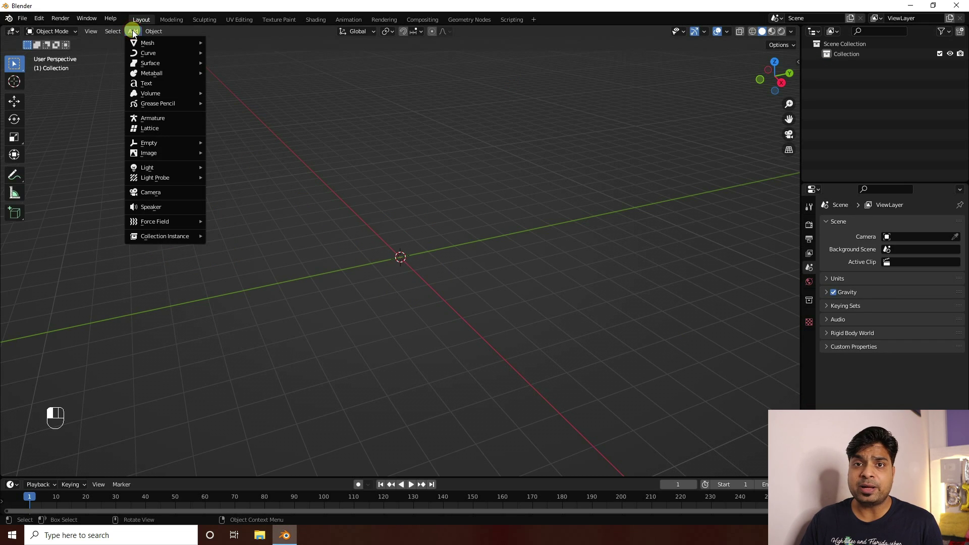
mouse_move(150, 43)
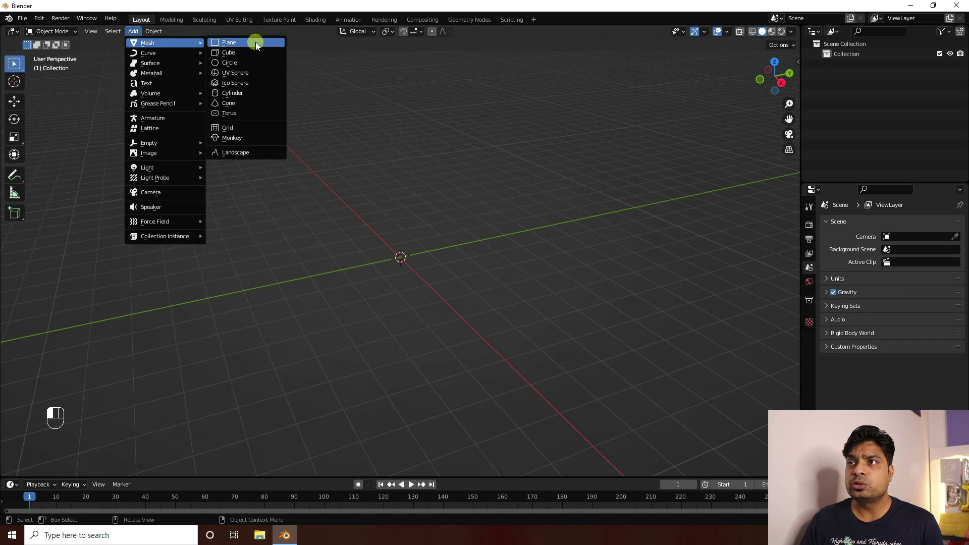
left_click(235, 152)
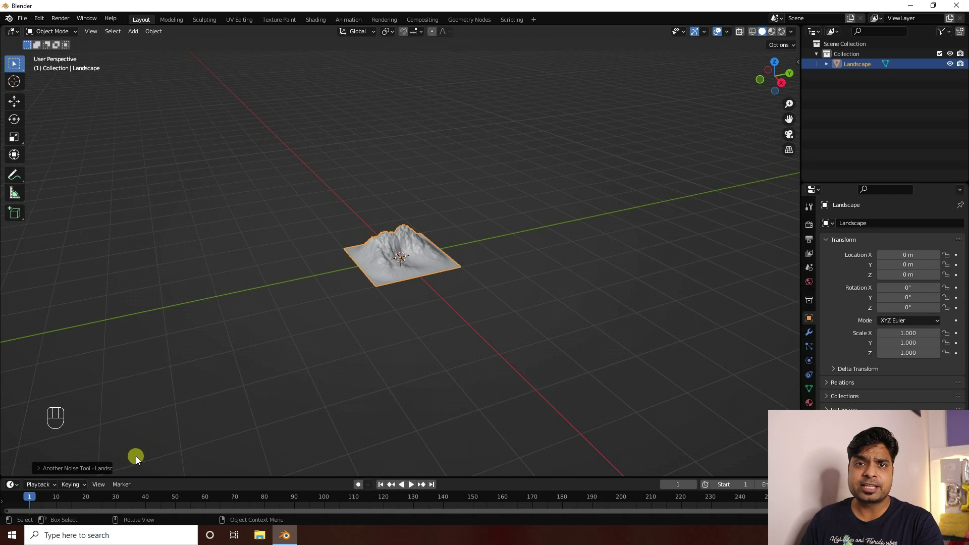
Apply the cliff operator preset to the landscape.
left_click(41, 468)
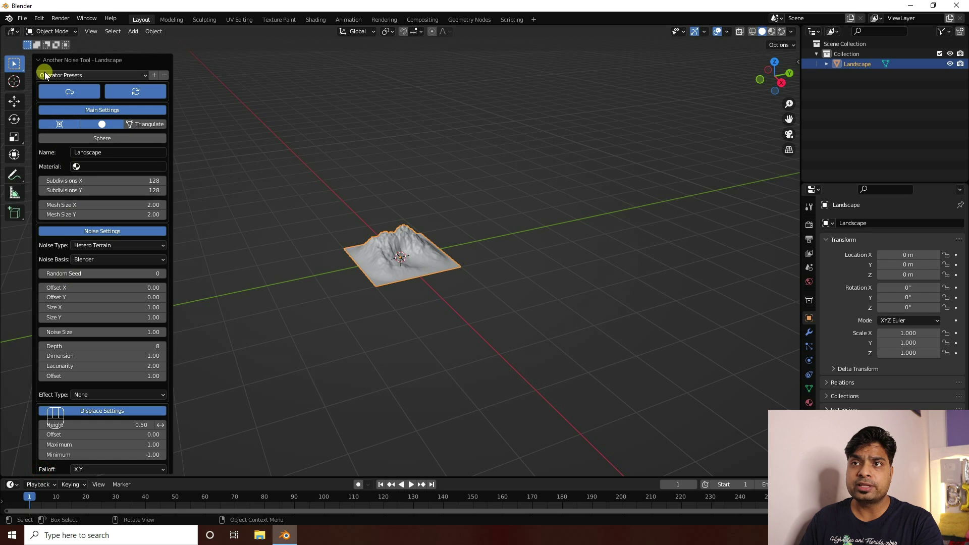
left_click(93, 75)
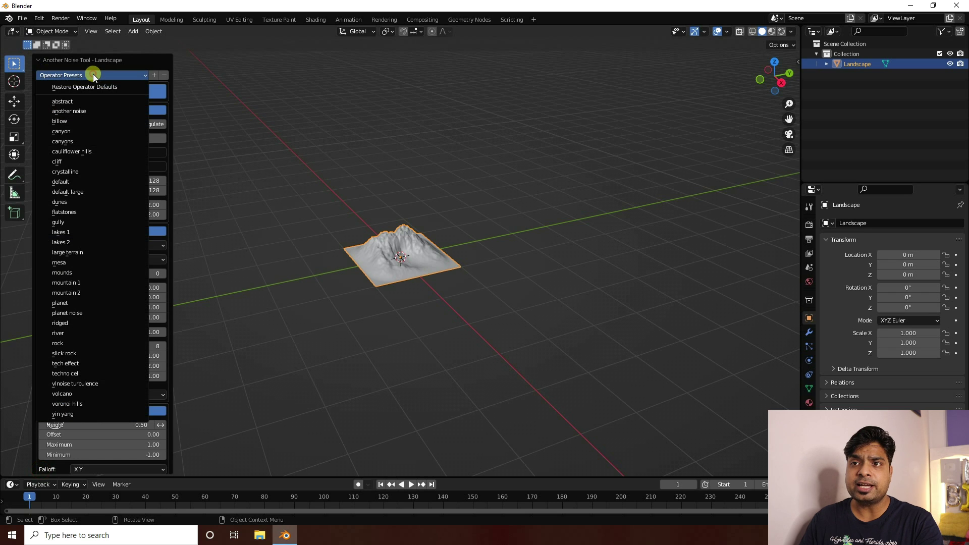
left_click(61, 161)
scroll(398, 205, "up", 6)
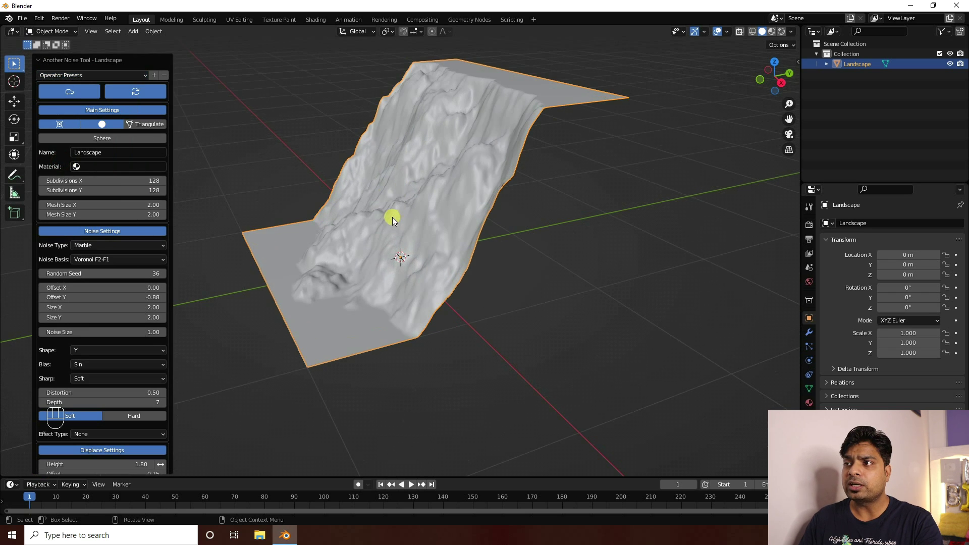
middle_click_drag(392, 217, 421, 283)
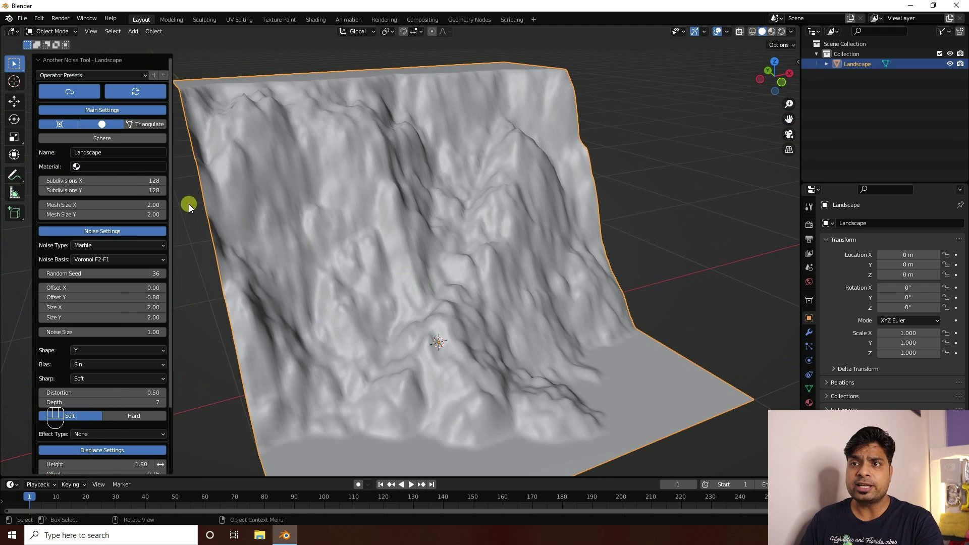
Set the landscape's X and Y subdivisions to 256 and its noise random seed to 100.
left_click(101, 181)
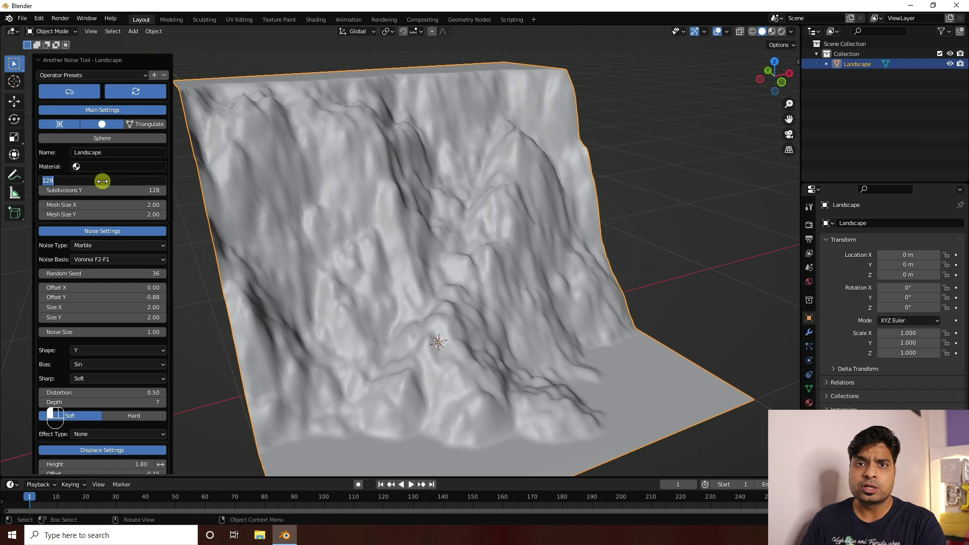
key("Tab")
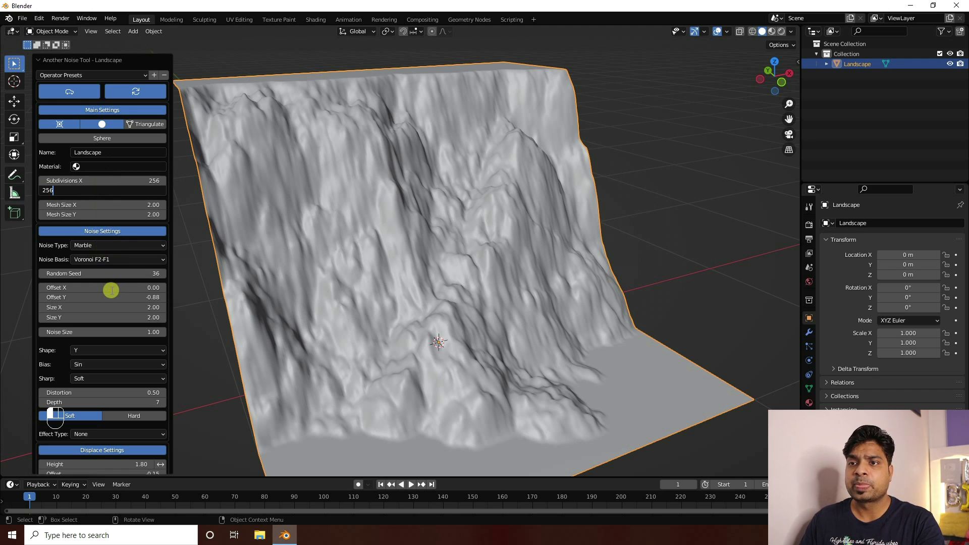
type("256")
left_click(68, 275)
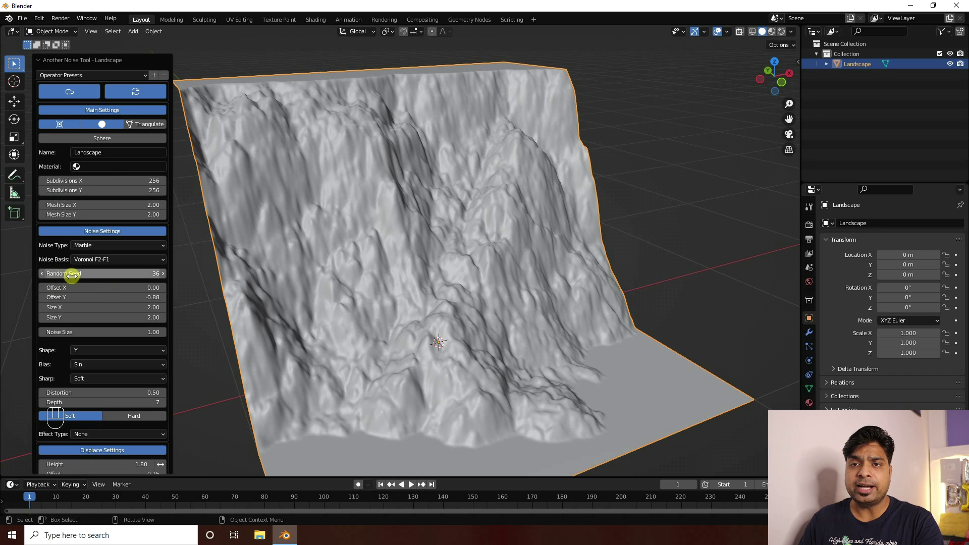
type("100")
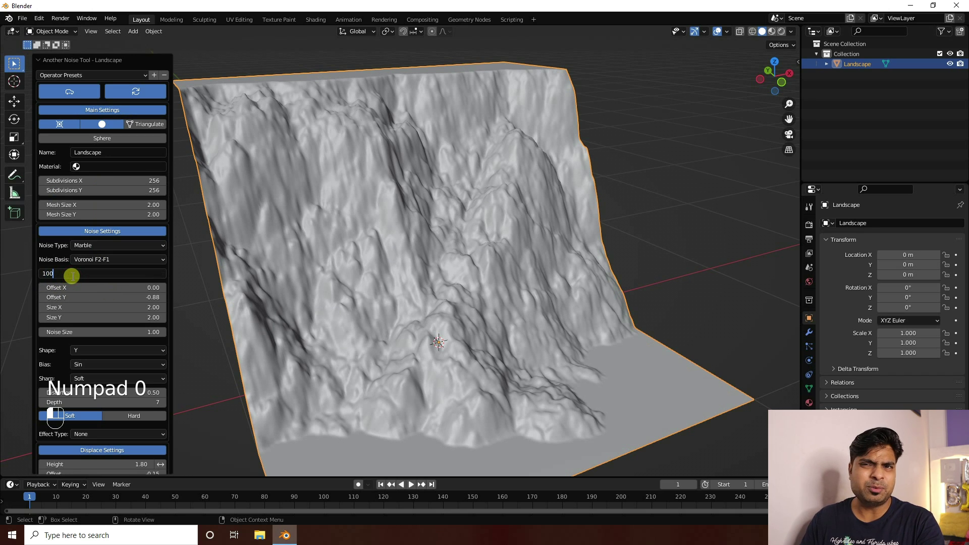
left_click(51, 286)
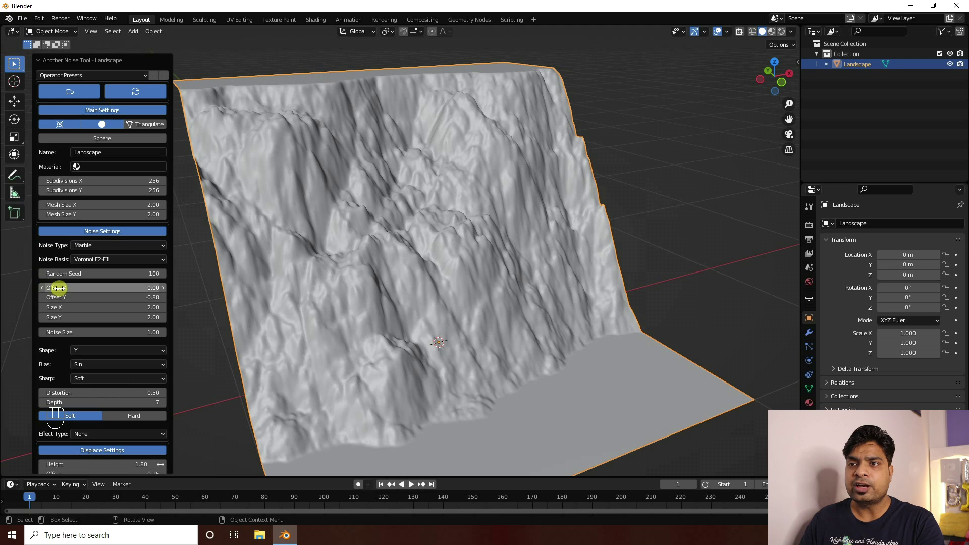
Set the landscape's noise Offset X to 1.2 and Offset Y to 0.9.
left_click(62, 287)
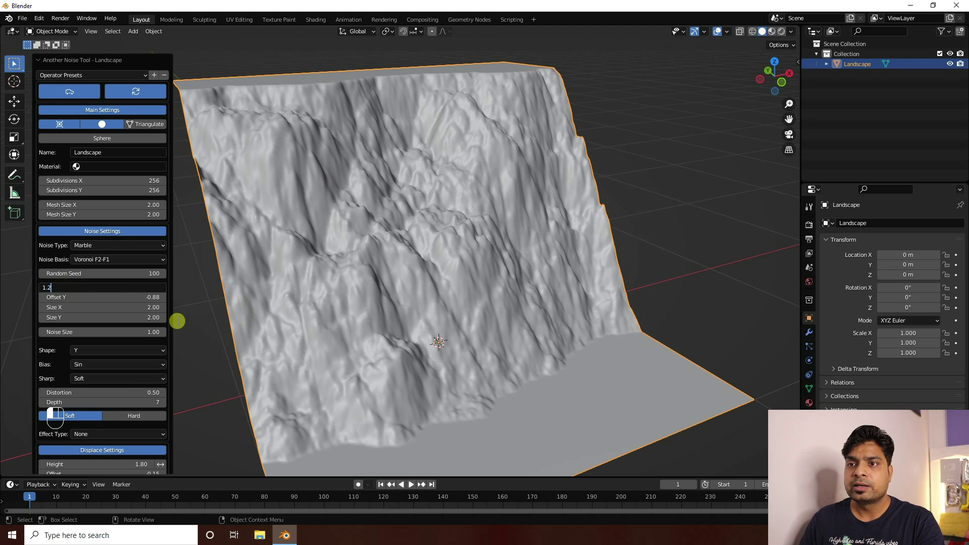
left_click(101, 300)
type("0.9")
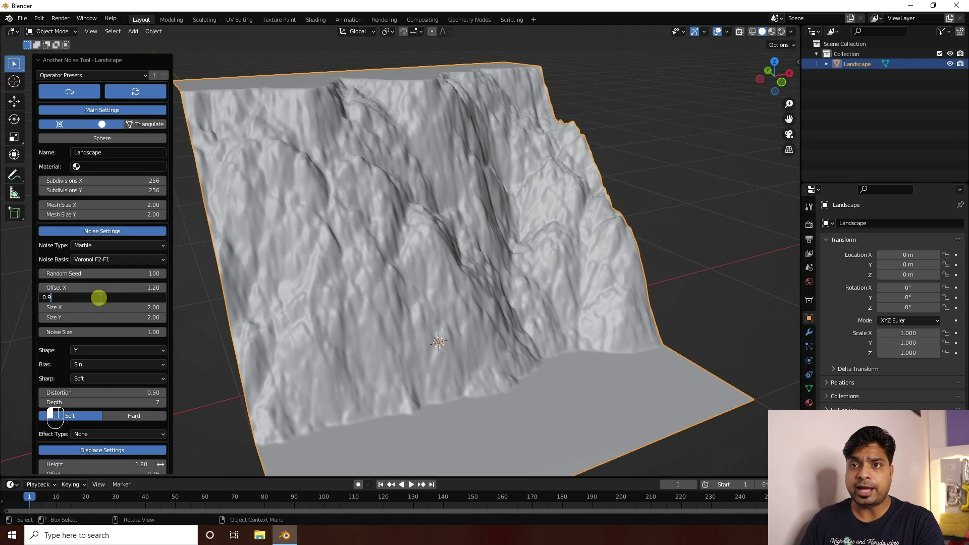
key("Return")
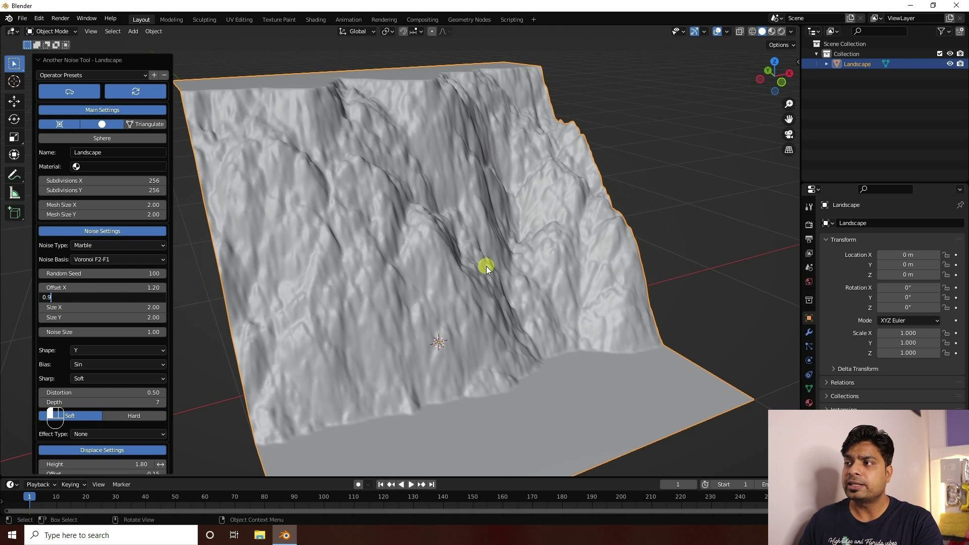
Set the landscape's displacement height to 2.
middle_click_drag(486, 265, 415, 288)
scroll(416, 289, "down", 2)
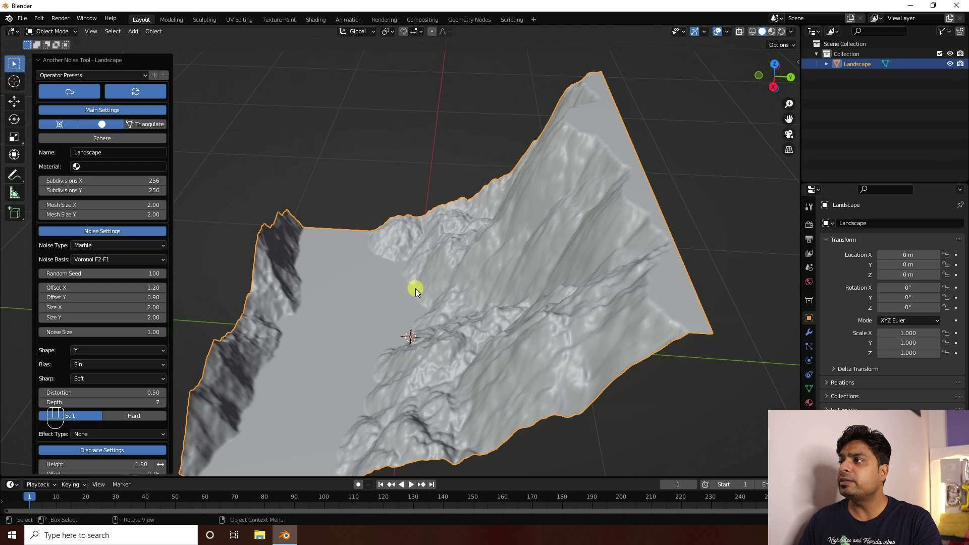
scroll(76, 364, "down", 3)
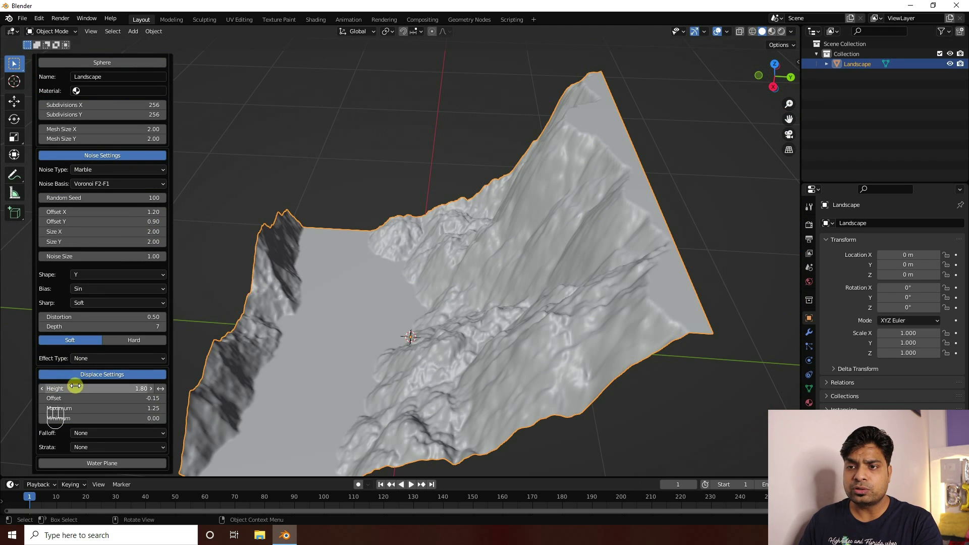
double_click(78, 384)
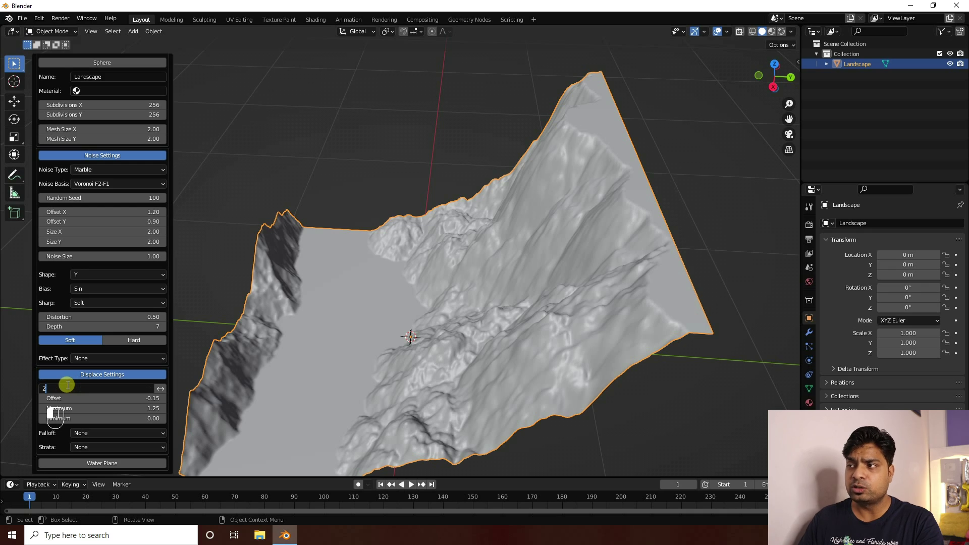
key("Return")
middle_click_drag(317, 208, 526, 203)
middle_click_drag(429, 195, 390, 310, "shift")
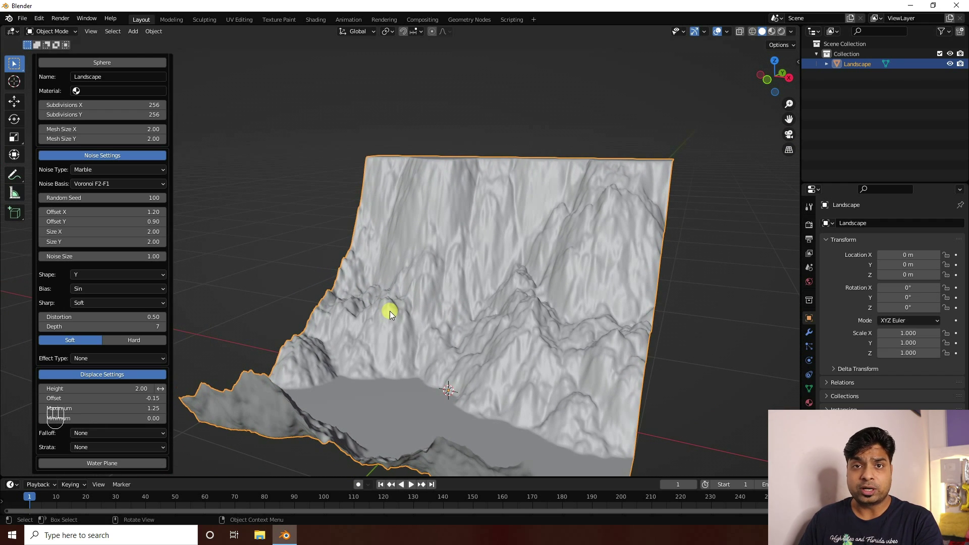
middle_click_drag(433, 305, 418, 261, "shift")
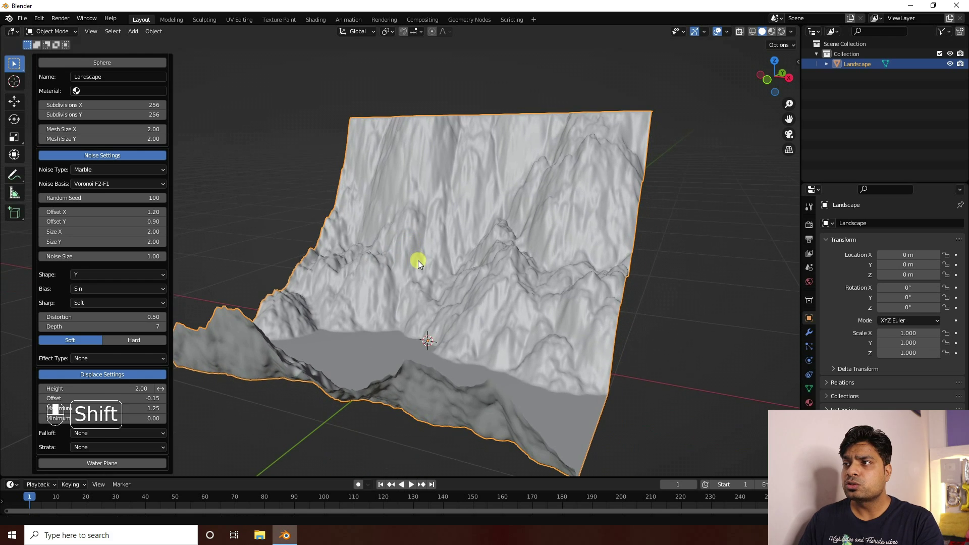
Add a cube mesh at the world origin, enclosing part of the landscape.
left_click(272, 93)
left_click(133, 32)
mouse_move(149, 42)
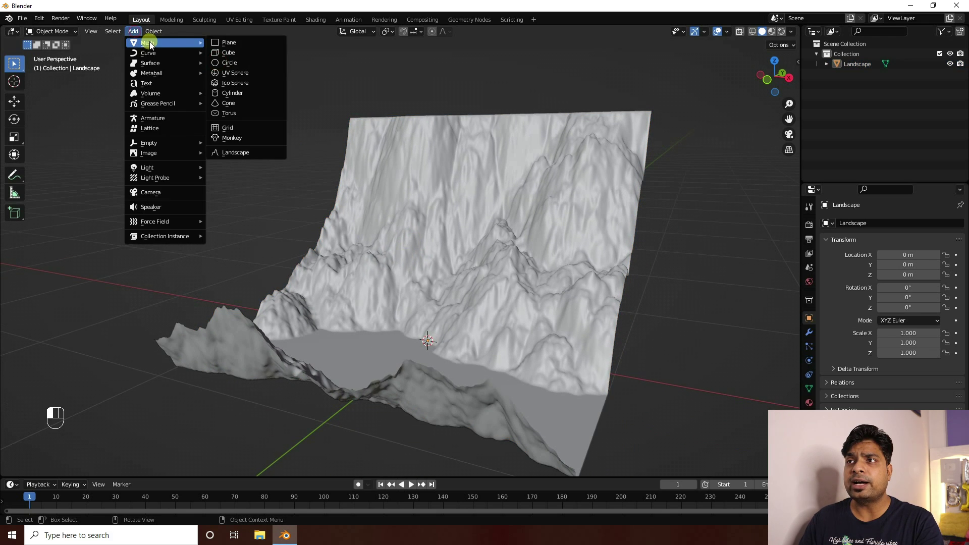
left_click(244, 56)
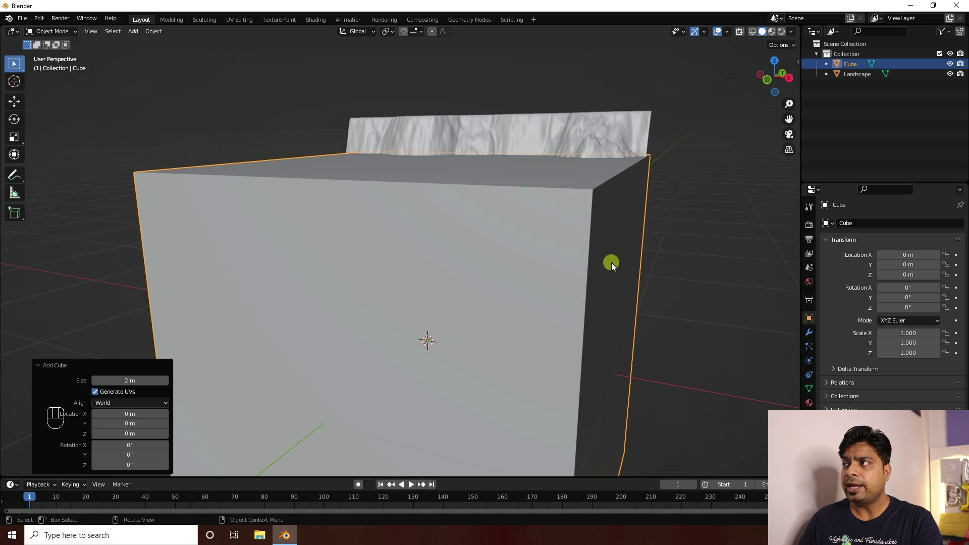
Switch the viewport to wireframe shading and, in front view, raise the cube along Z to about 0.98 m so it encloses the landscape.
left_click(752, 32)
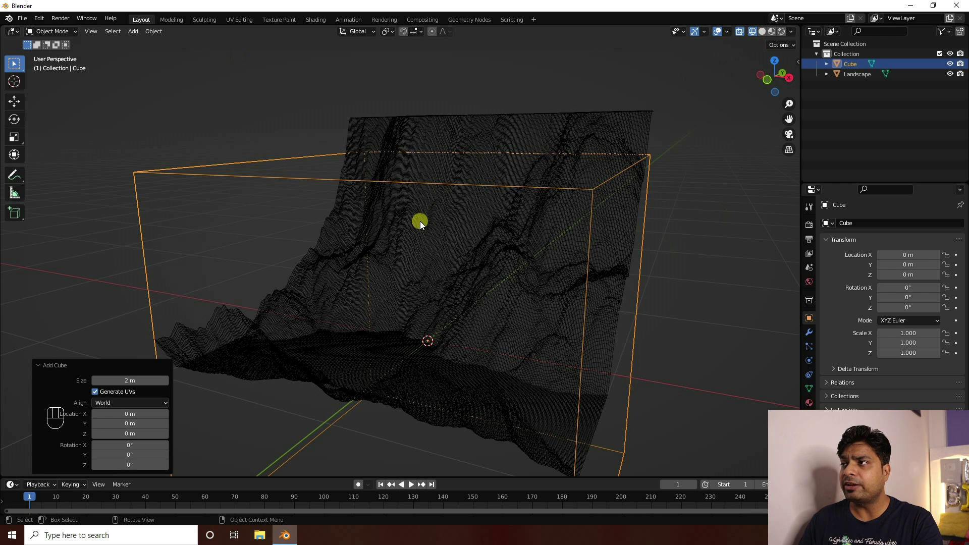
left_click(762, 89)
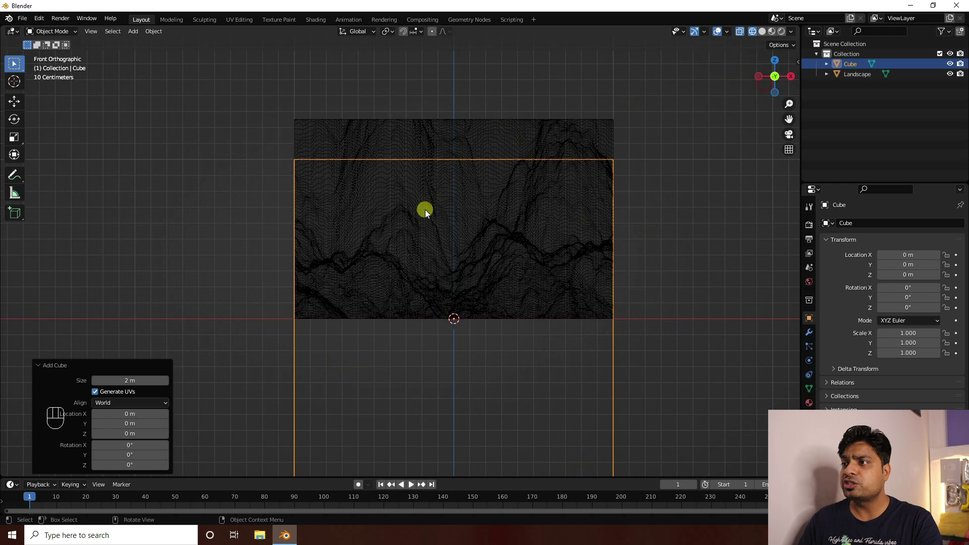
left_click(579, 348)
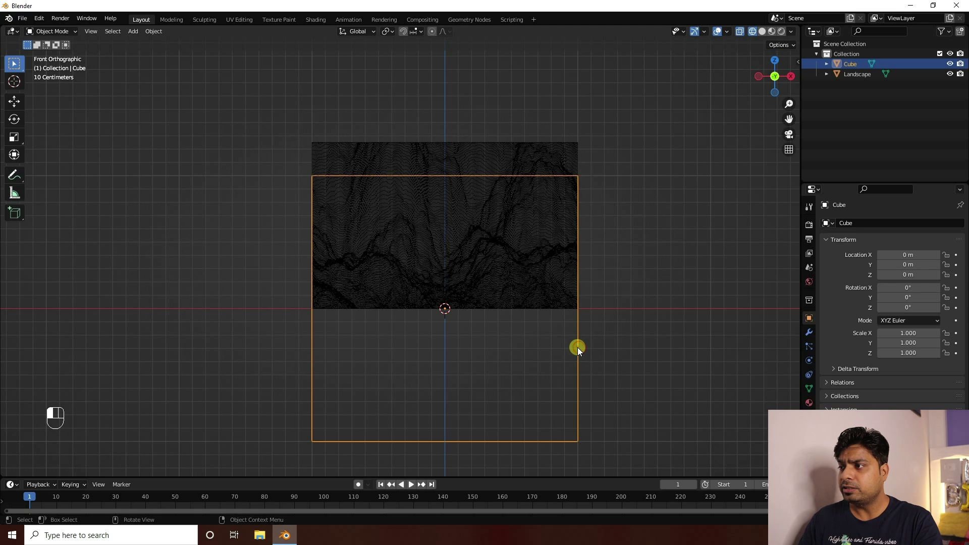
left_click(15, 101)
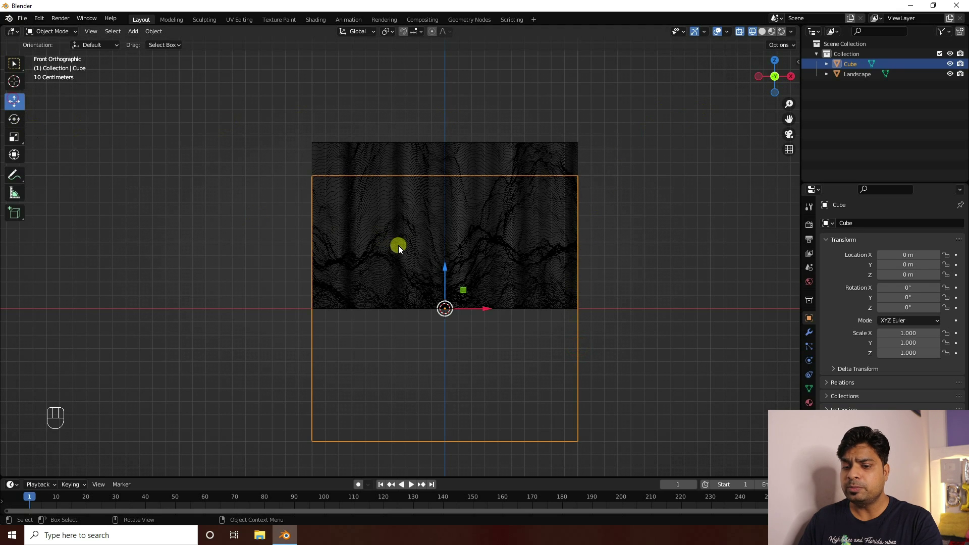
left_click_drag(444, 270, 447, 136, "ctrl")
Add a second cube mesh at the world origin.
middle_click_drag(441, 154, 363, 287)
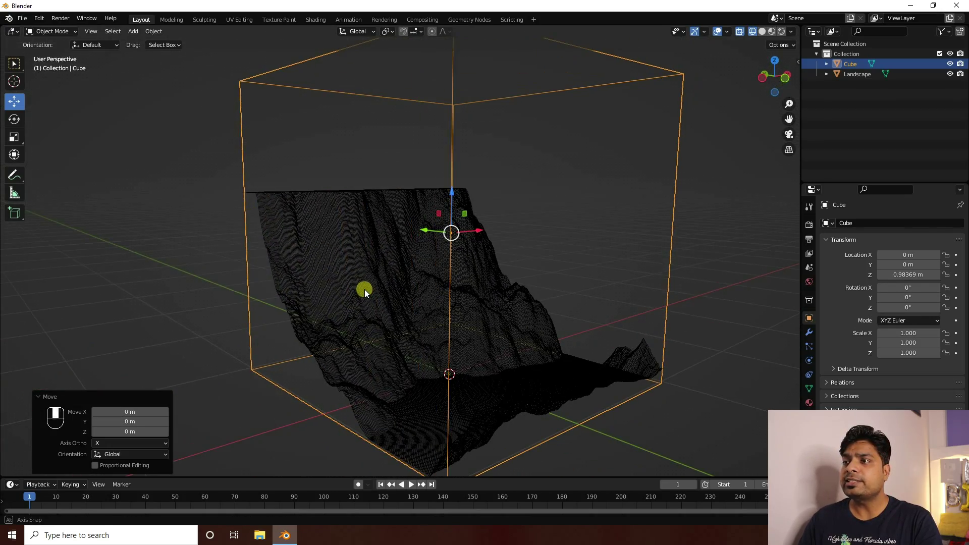
left_click(132, 33)
mouse_move(157, 44)
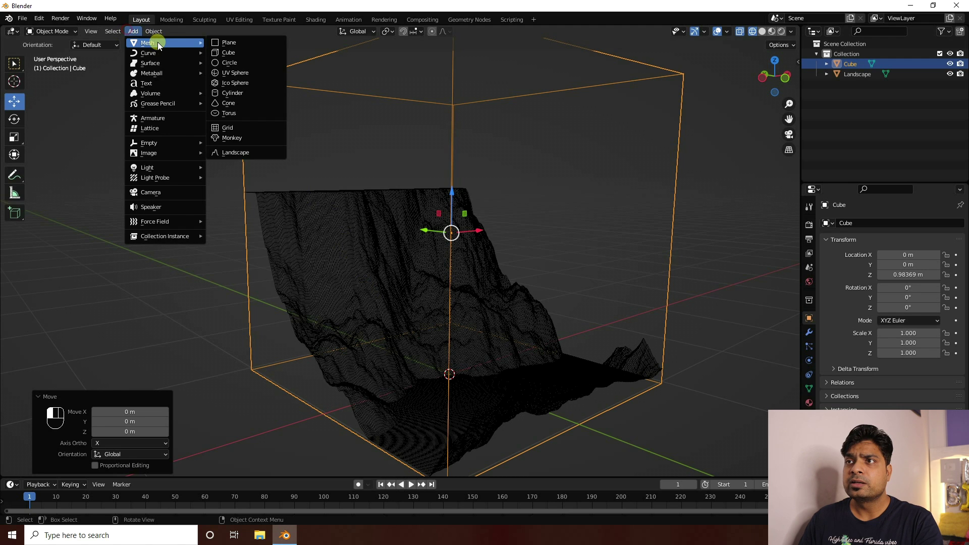
left_click(238, 52)
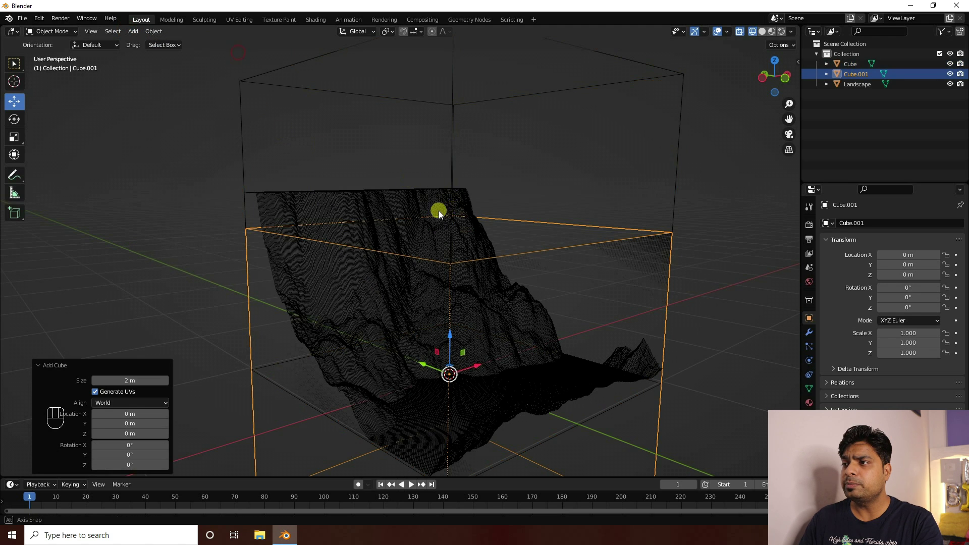
Scale the second cube into a thin bar, with scale X 0.7, Y 0.05 and Z 0.05.
middle_click_drag(438, 211, 399, 214)
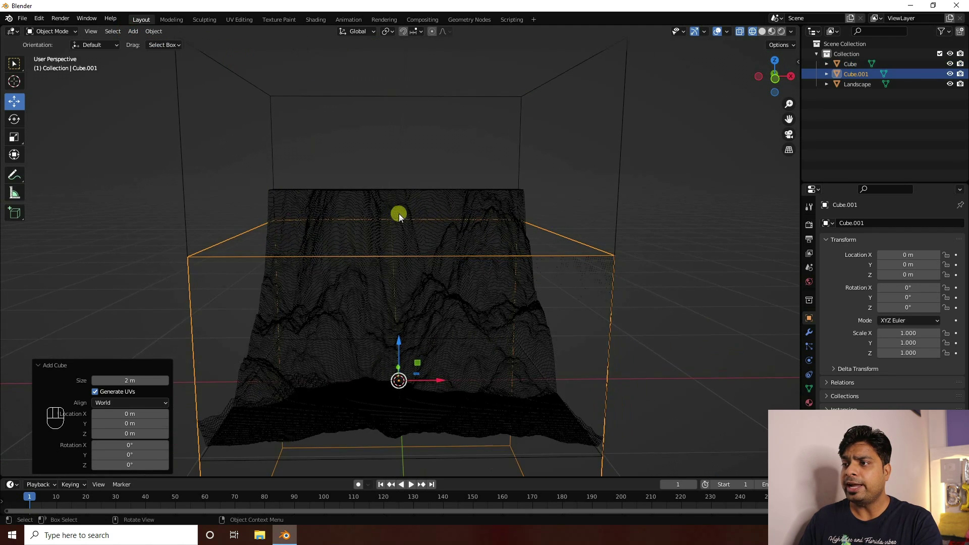
left_click(909, 334)
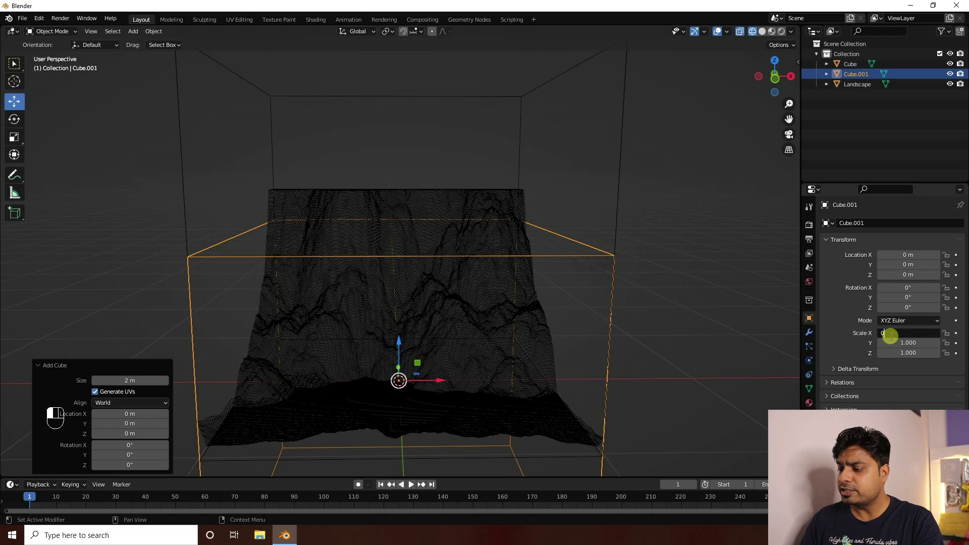
key("Tab")
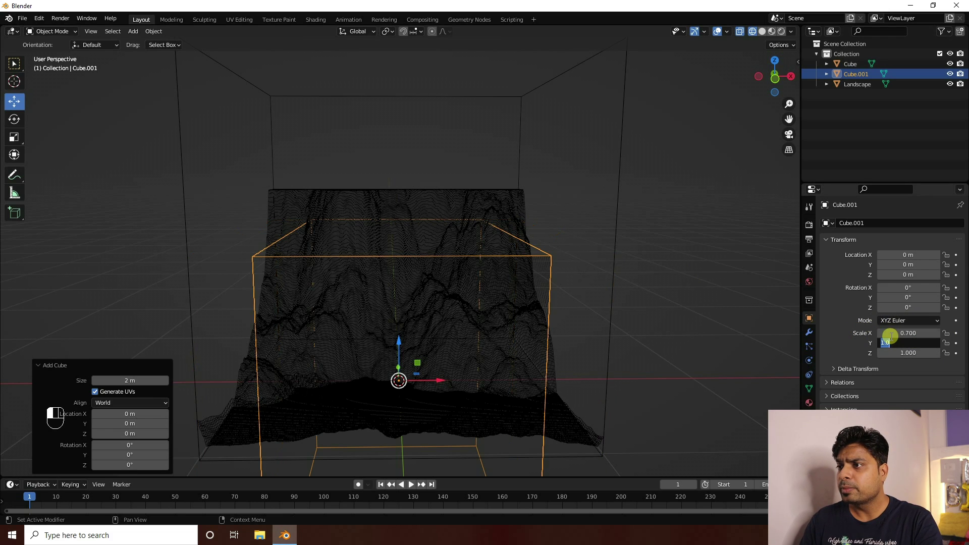
type("0.0")
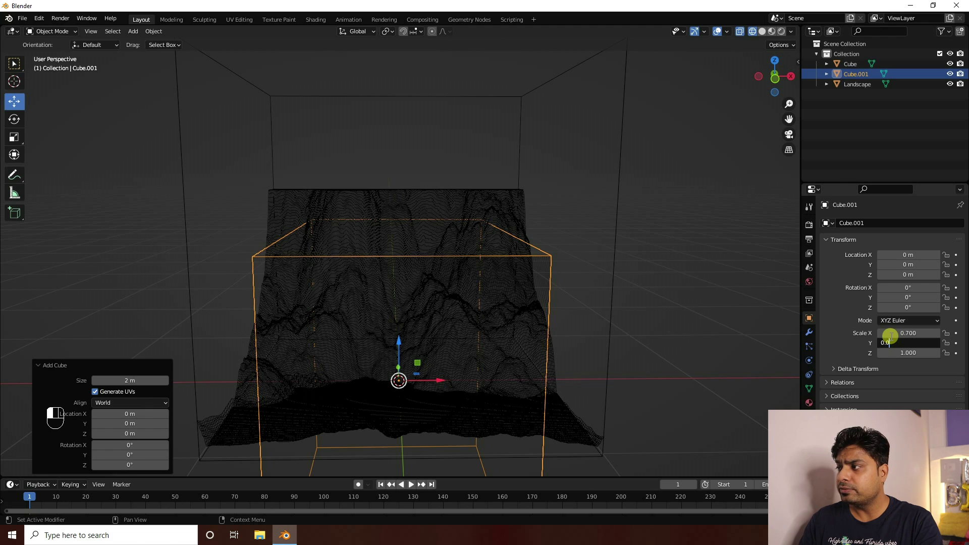
type("5")
key("Tab")
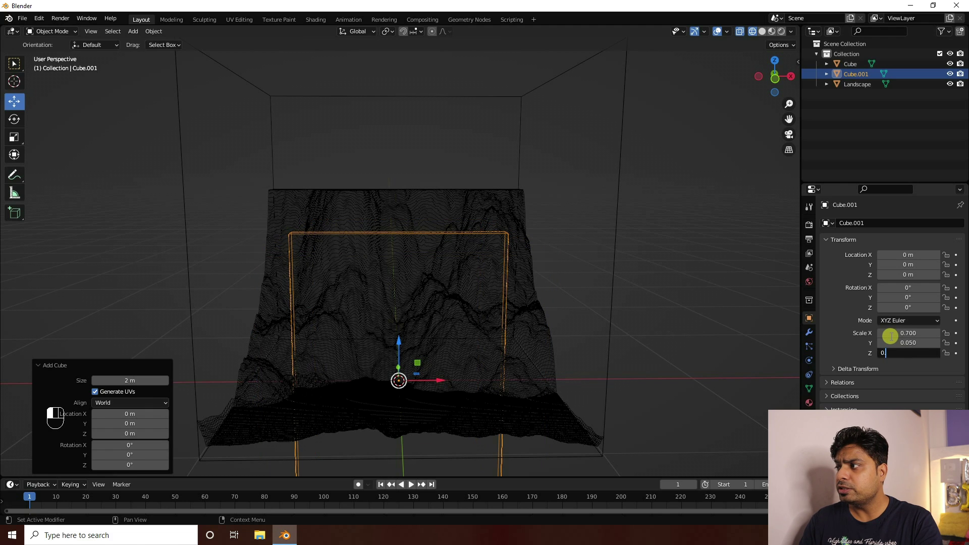
key("Return")
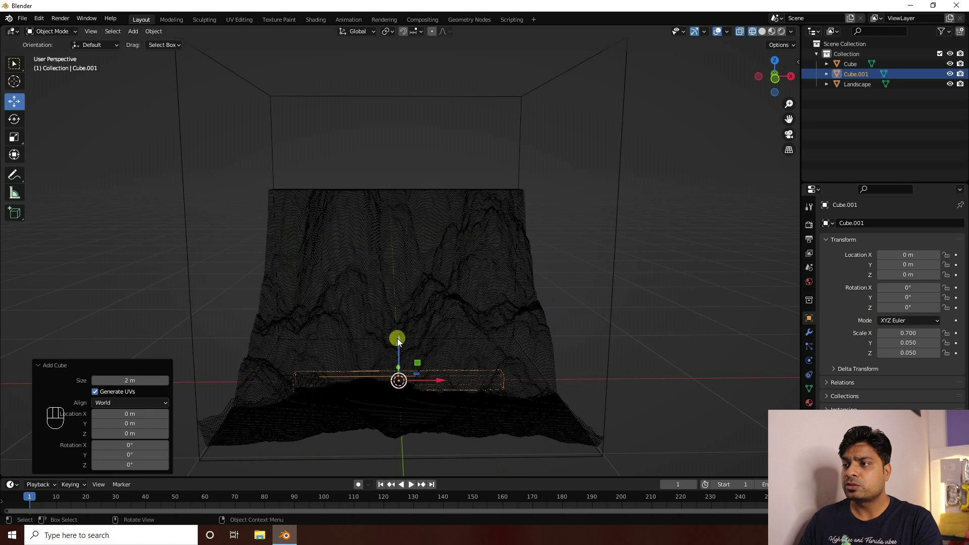
Move the thin bar above the cliff's top edge, to about 0.89 m along Y and 1.79 m along Z.
key("g")
key("z")
left_click(397, 92)
middle_click_drag(392, 96, 481, 143)
key("g")
key("y")
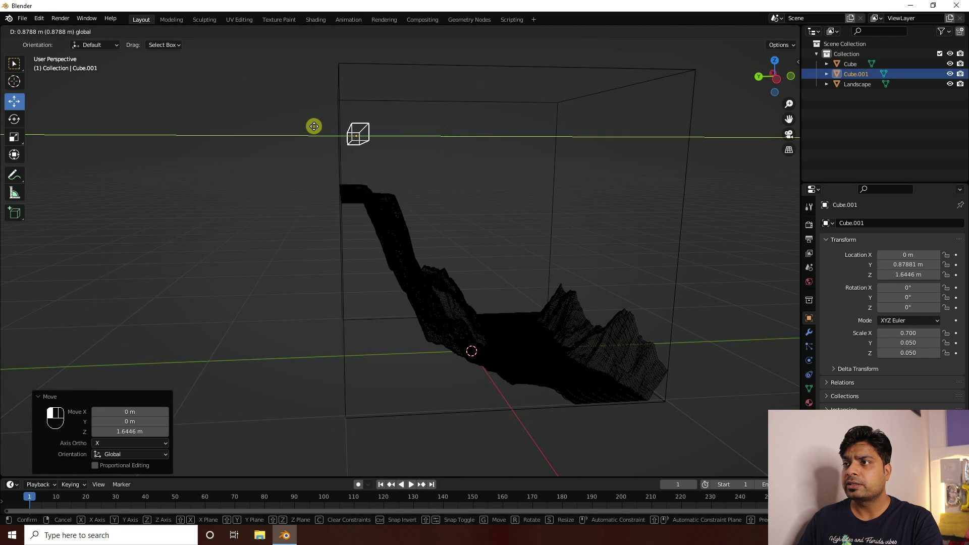
left_click(313, 126)
middle_click_drag(380, 214, 334, 215)
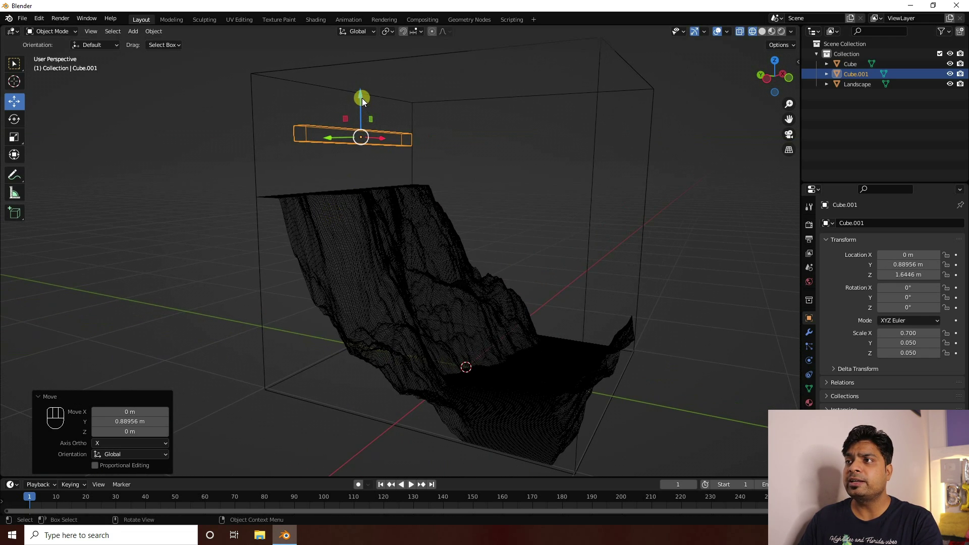
left_click_drag(362, 98, 362, 76)
middle_click_drag(364, 116, 329, 147)
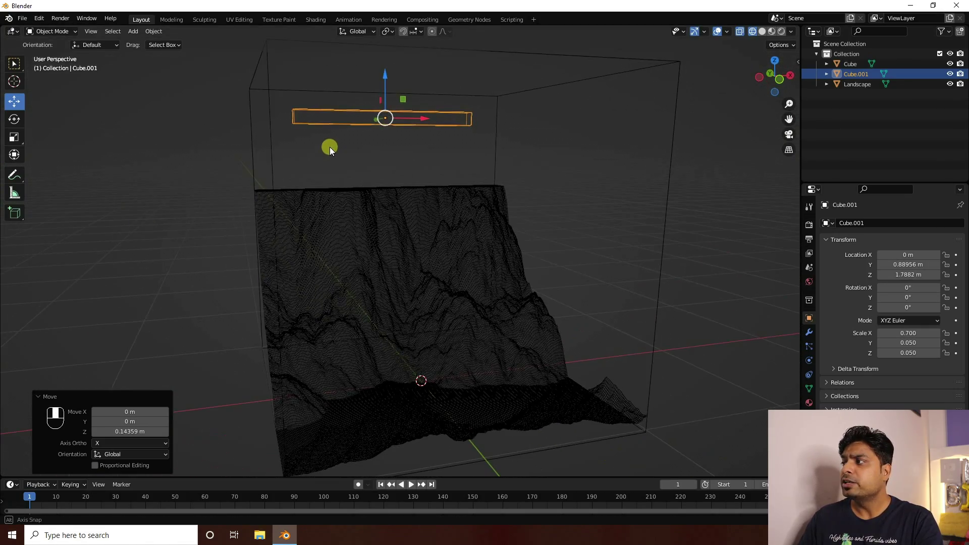
Rename the large enclosing cube as Cube Outer.
left_click(852, 64)
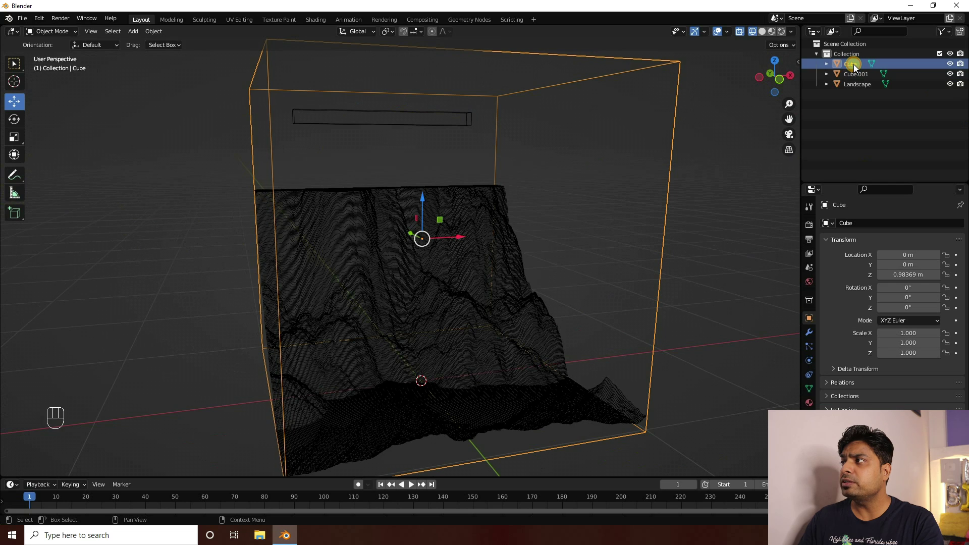
double_click(853, 65)
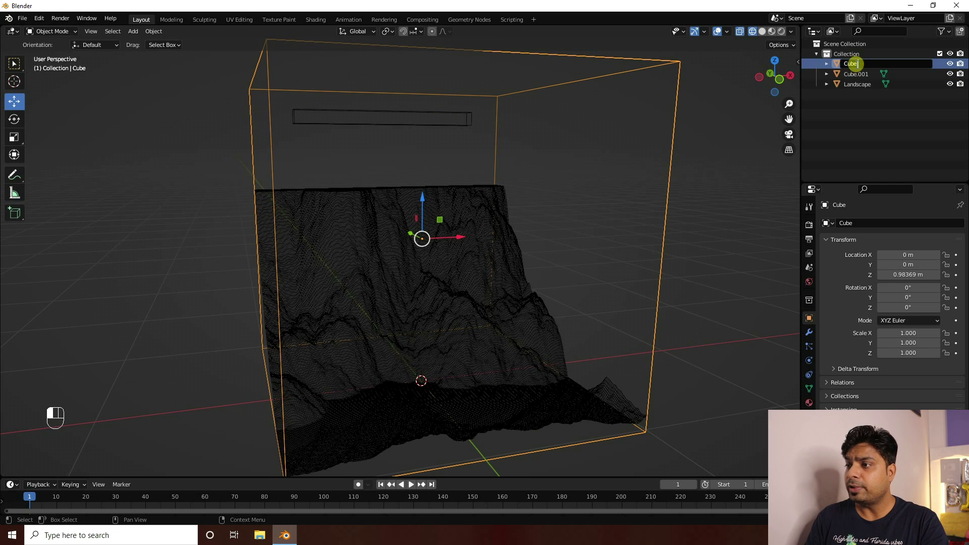
type("C")
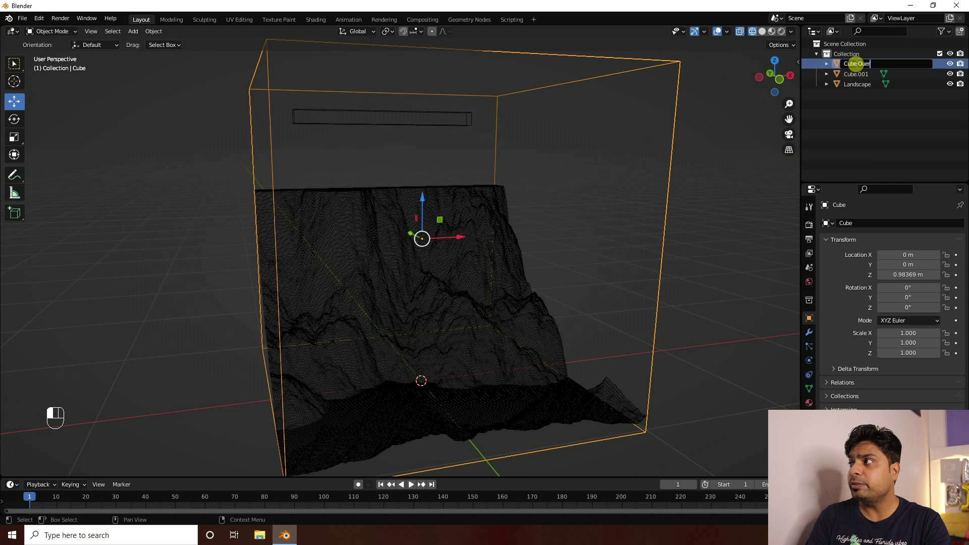
key("Left")
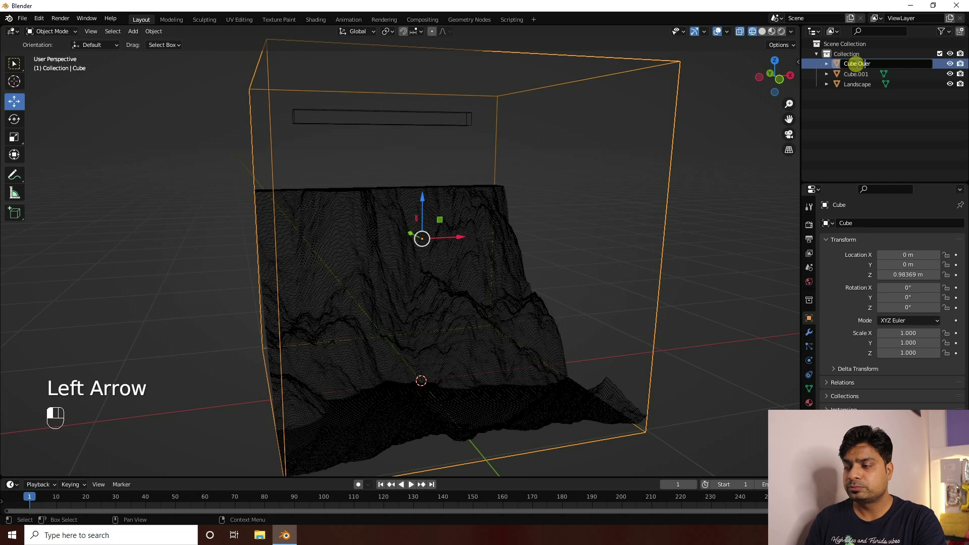
type("t")
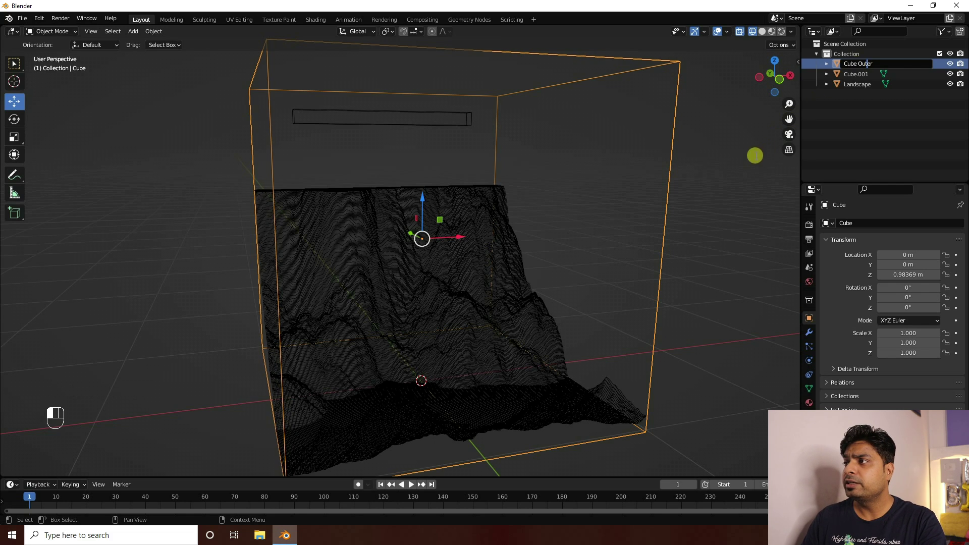
key("Return")
Rename the thin bar object Cube.001 as Cube.
left_click(433, 114)
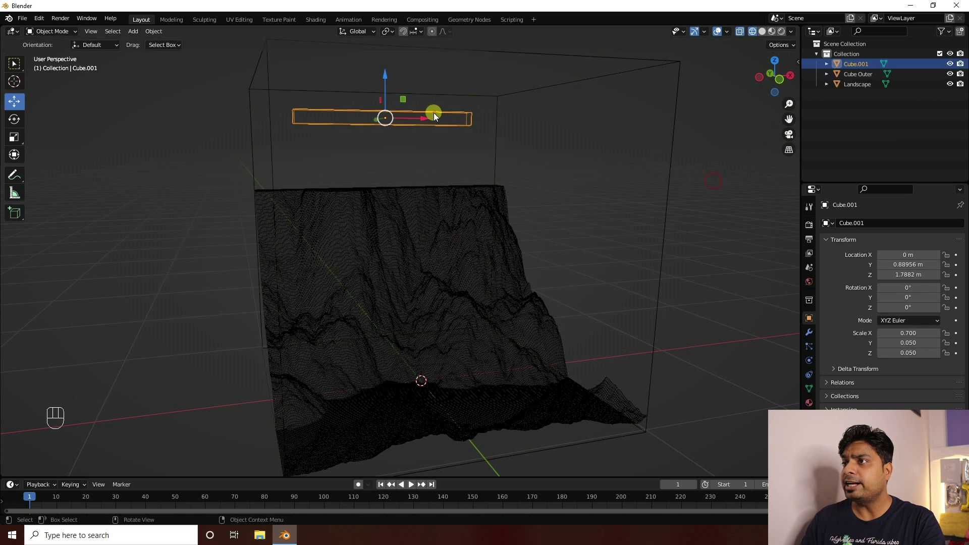
left_click(852, 74)
left_click(854, 63)
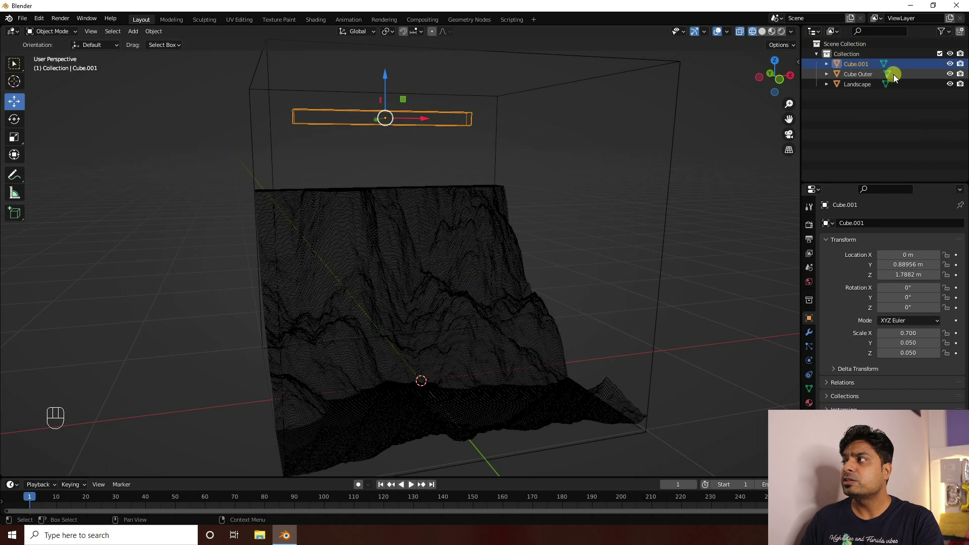
double_click(858, 64)
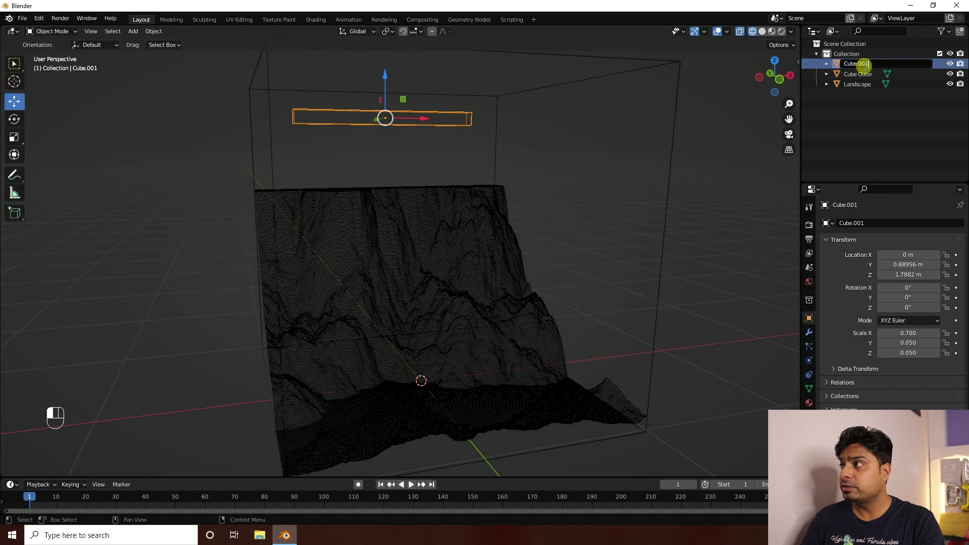
key("BackSpace")
key("BackSpace")
key("Return")
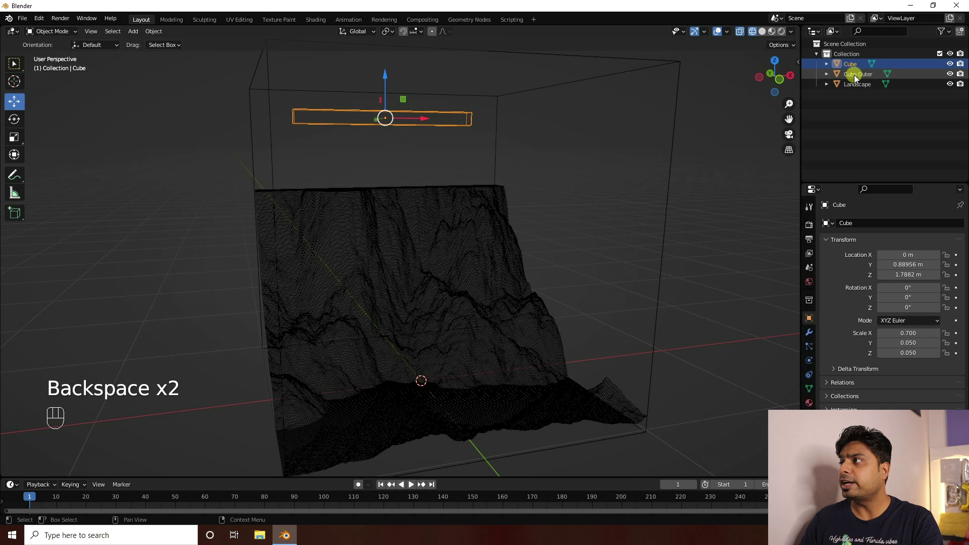
left_click(854, 74)
left_click(854, 84)
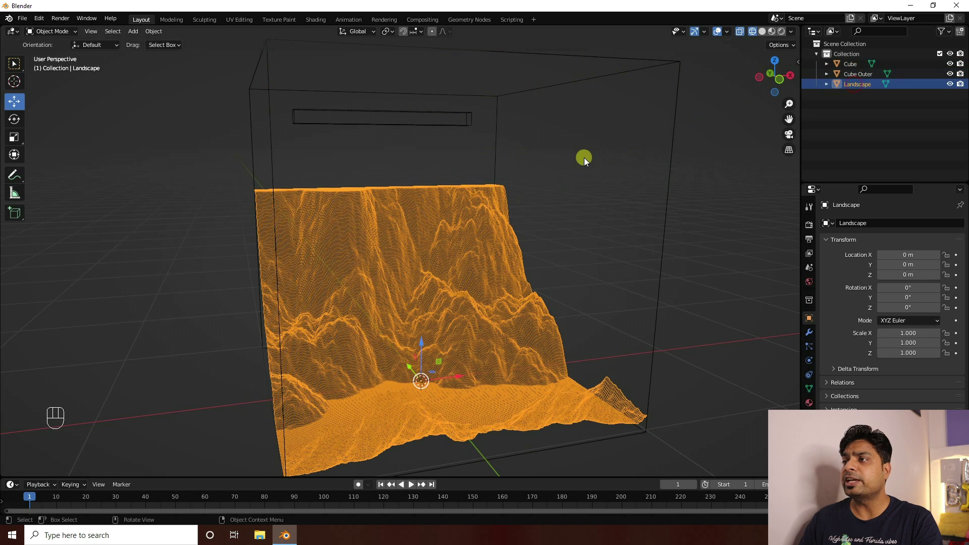
left_click(604, 302)
middle_click_drag(578, 317, 558, 268, "shift")
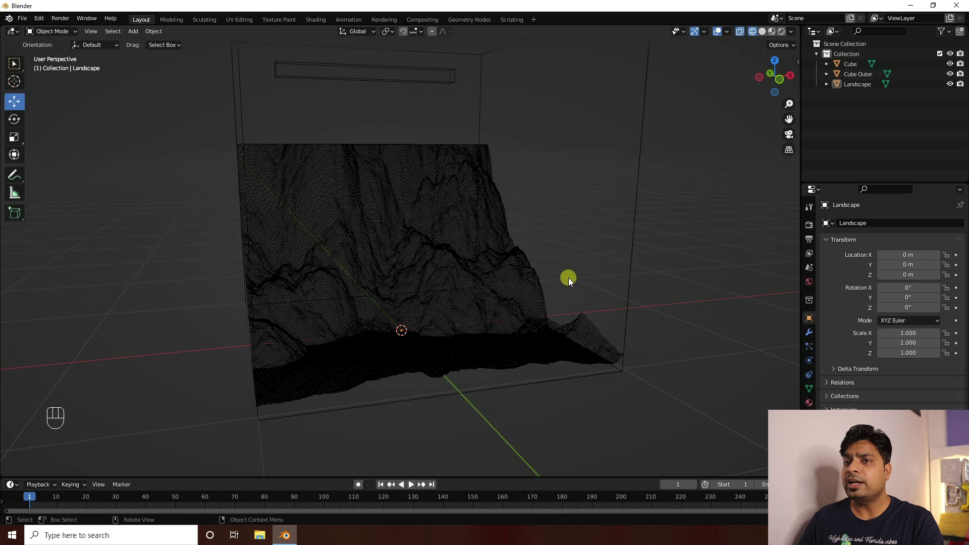
middle_click_drag(382, 259, 395, 272, "shift")
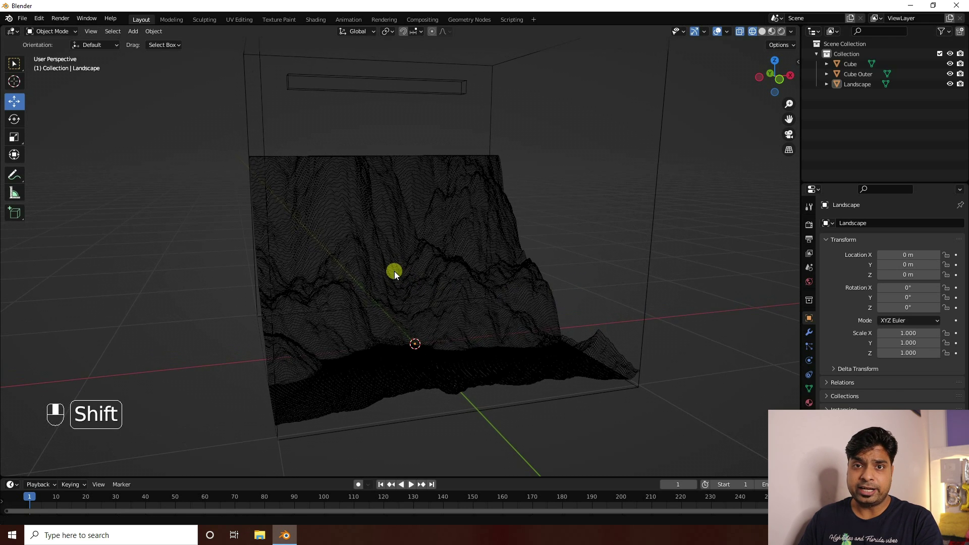
Add Fluid physics to the landscape and set its fluid type to Effector.
left_click(386, 243)
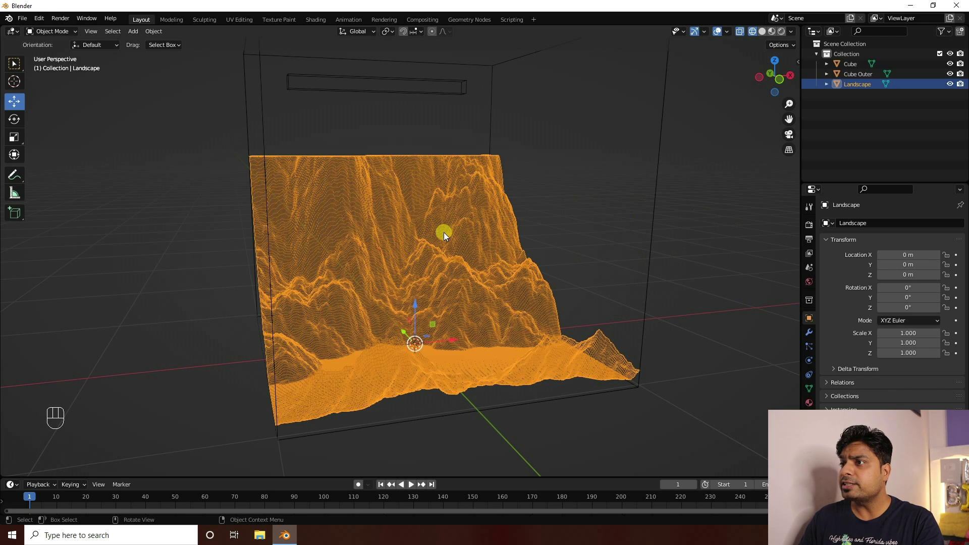
left_click(809, 360)
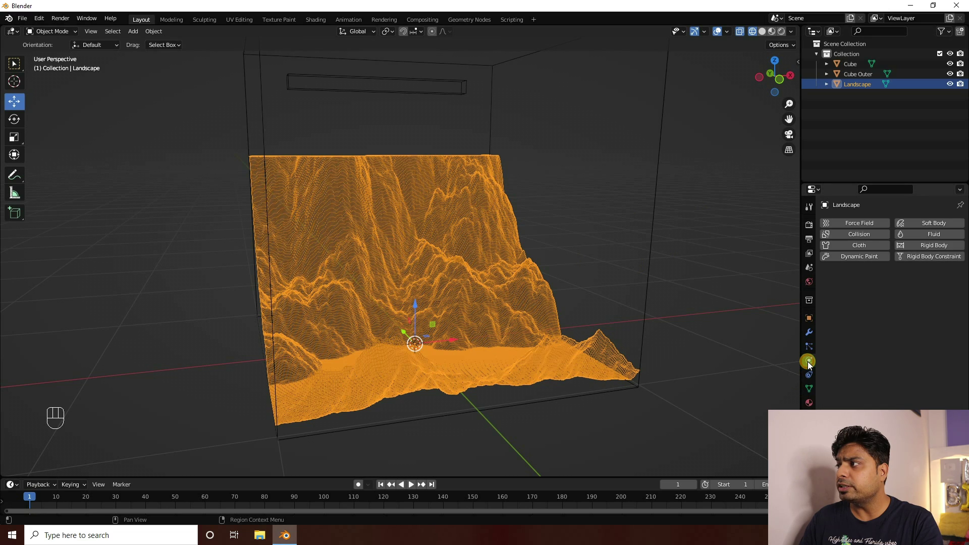
left_click(911, 232)
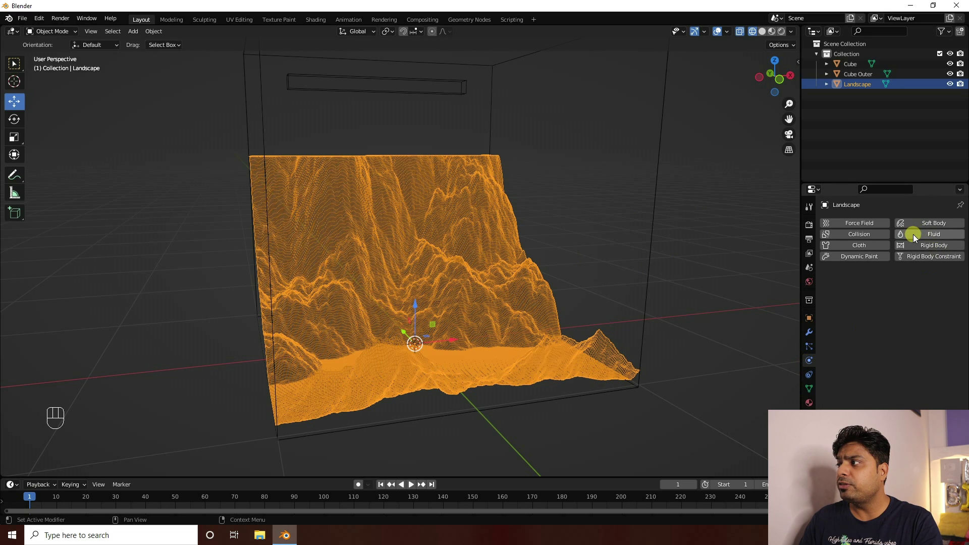
left_click(936, 235)
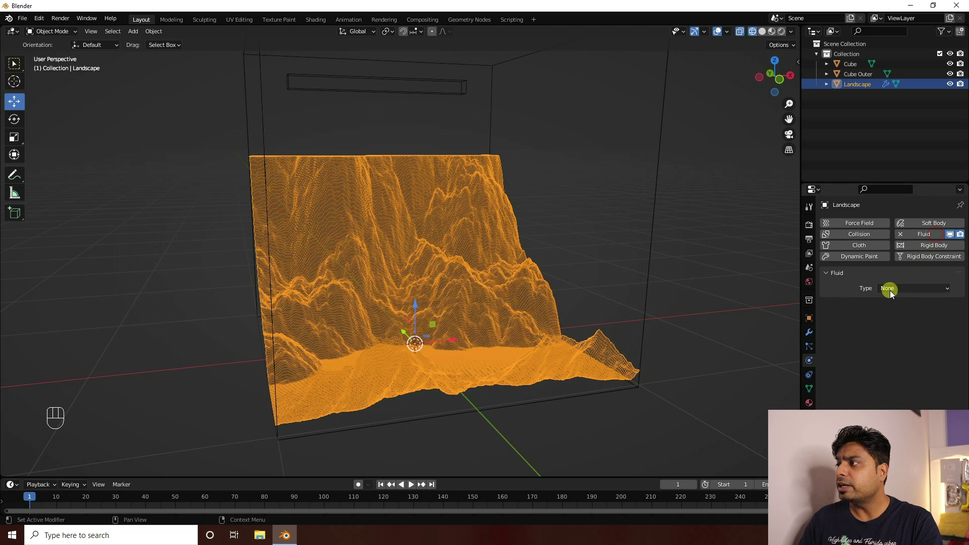
left_click(934, 288)
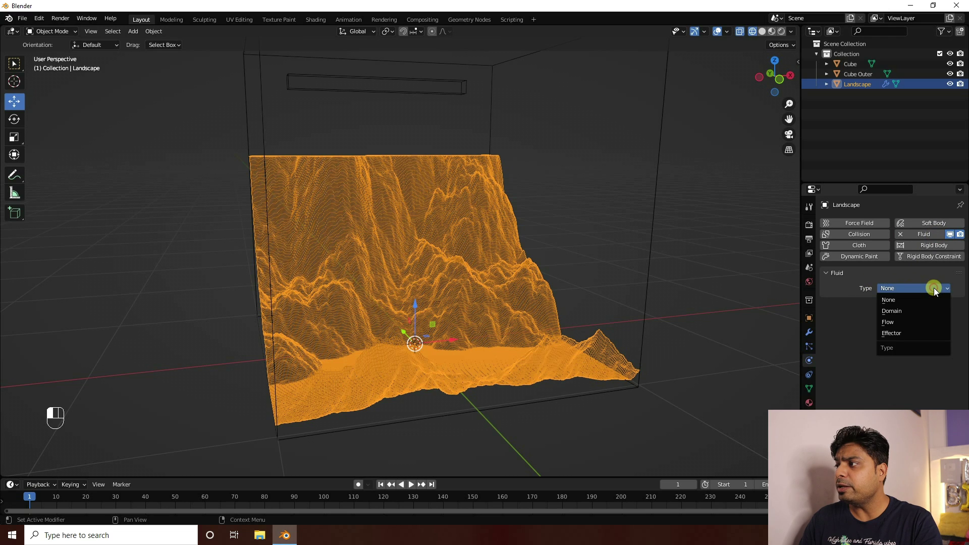
left_click(892, 333)
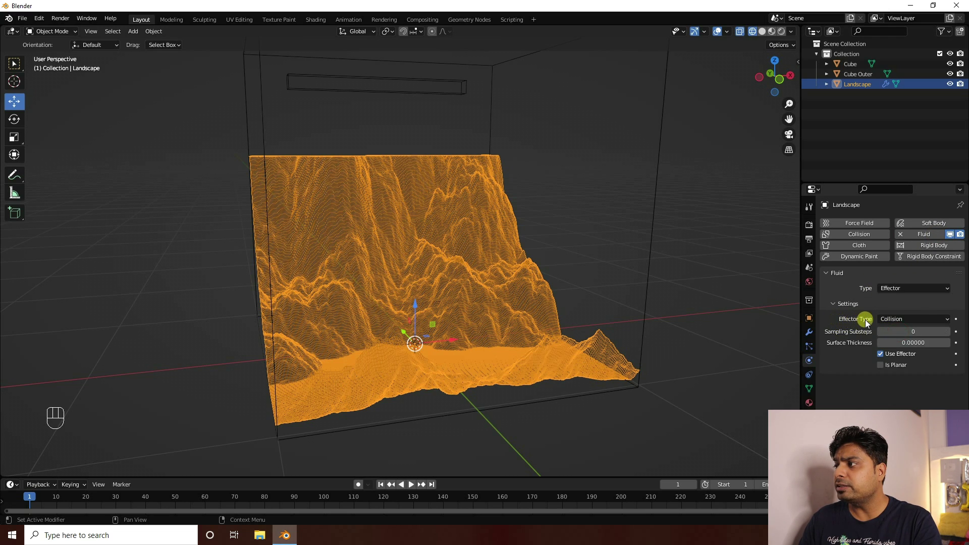
Set the landscape effector's sampling substeps to 1 and its surface thickness to 1.
left_click(911, 332)
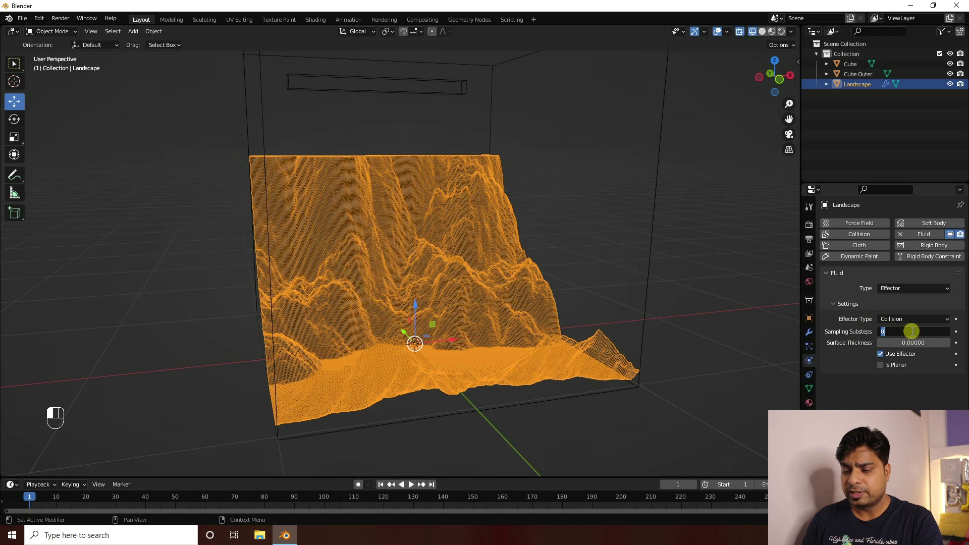
type("1")
key("Tab")
type("1")
key("Return")
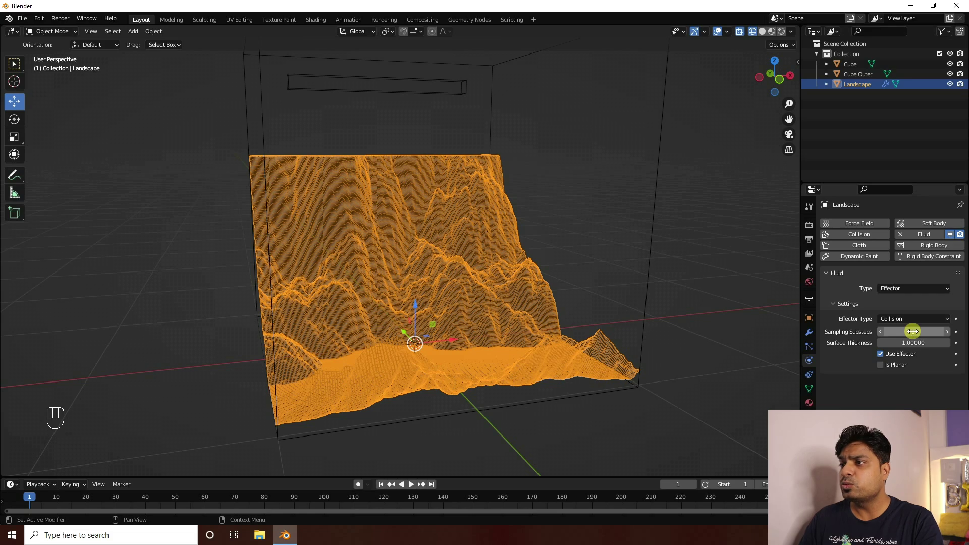
Add Fluid physics to the thin bar above the cliff, with type Flow and flow type Liquid.
middle_click_drag(315, 203, 302, 148)
left_click(302, 144)
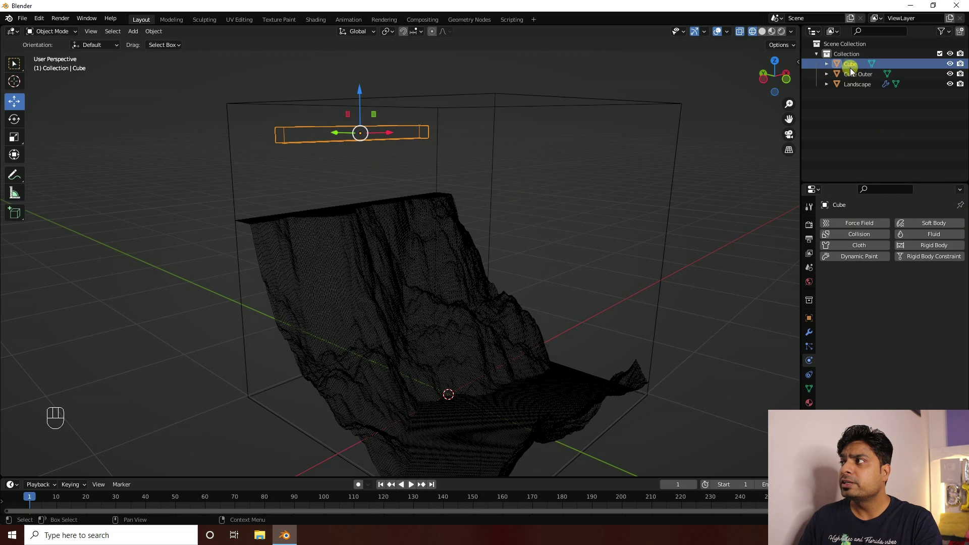
left_click(937, 234)
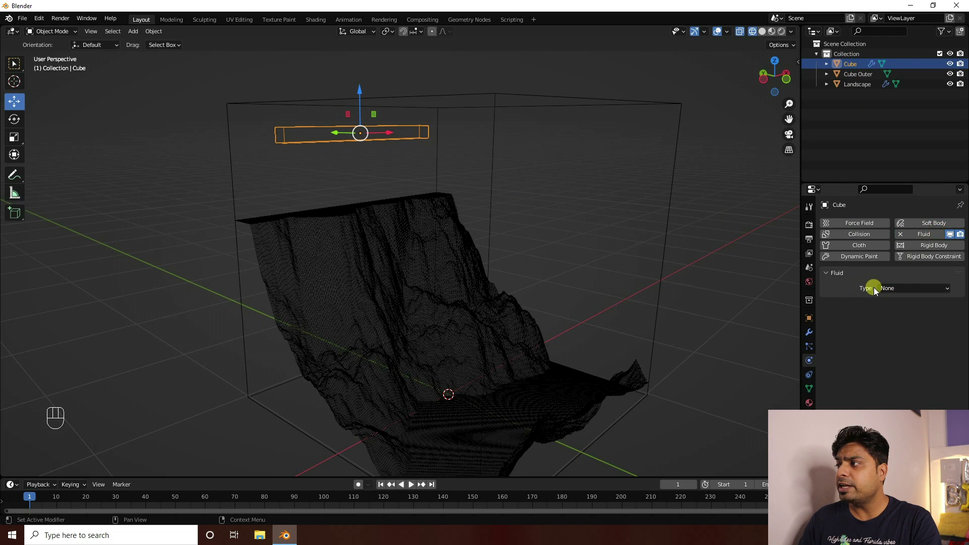
left_click(917, 289)
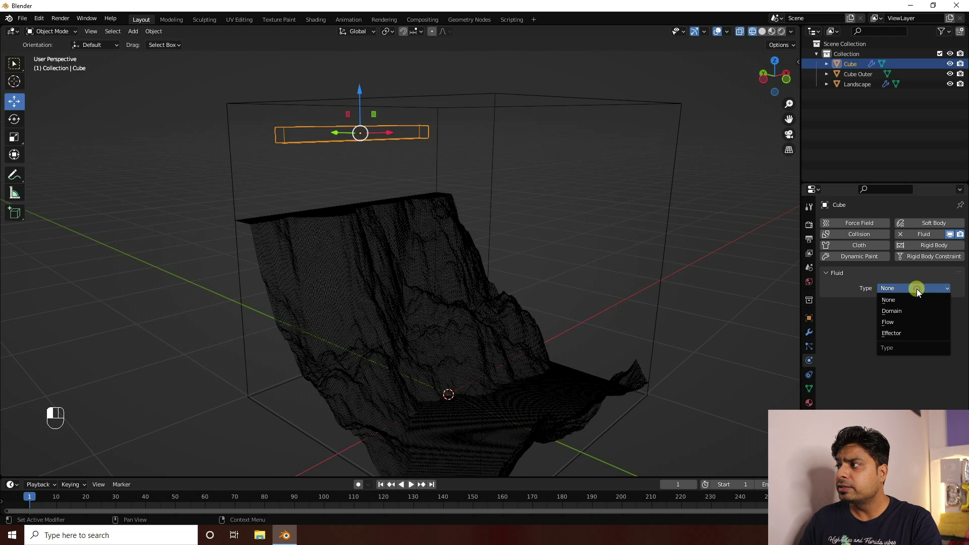
left_click(897, 319)
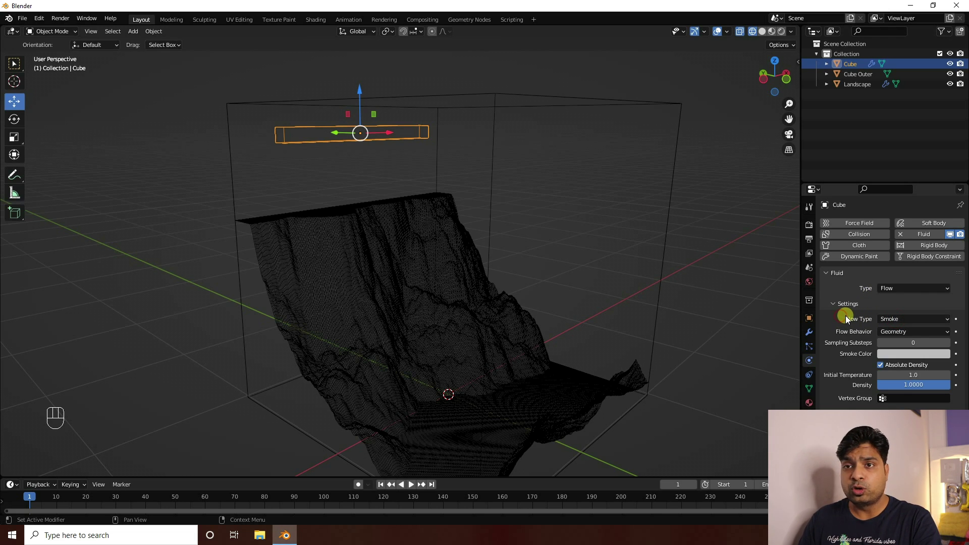
left_click(880, 319)
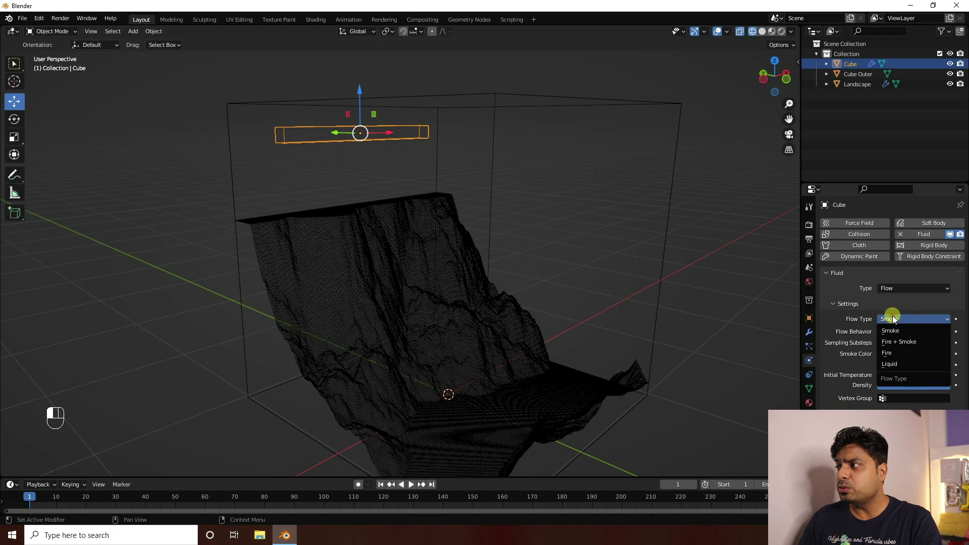
left_click(901, 364)
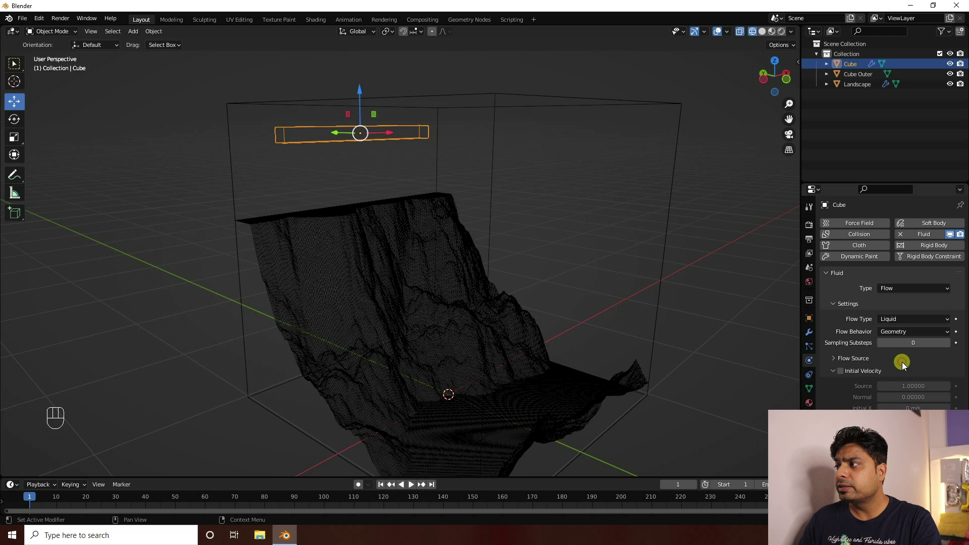
Set the thin bar's flow behavior to Inflow with 4 sampling substeps.
left_click(904, 331)
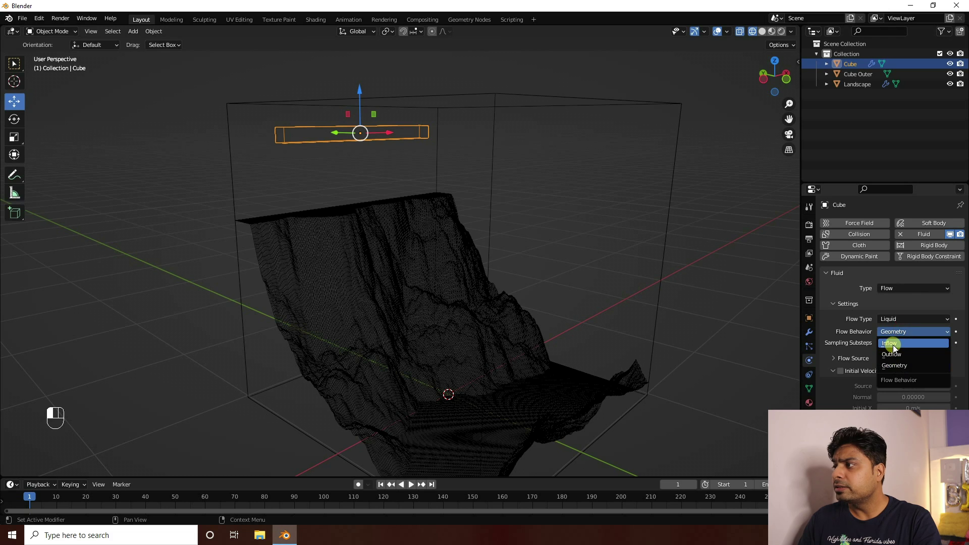
left_click(899, 344)
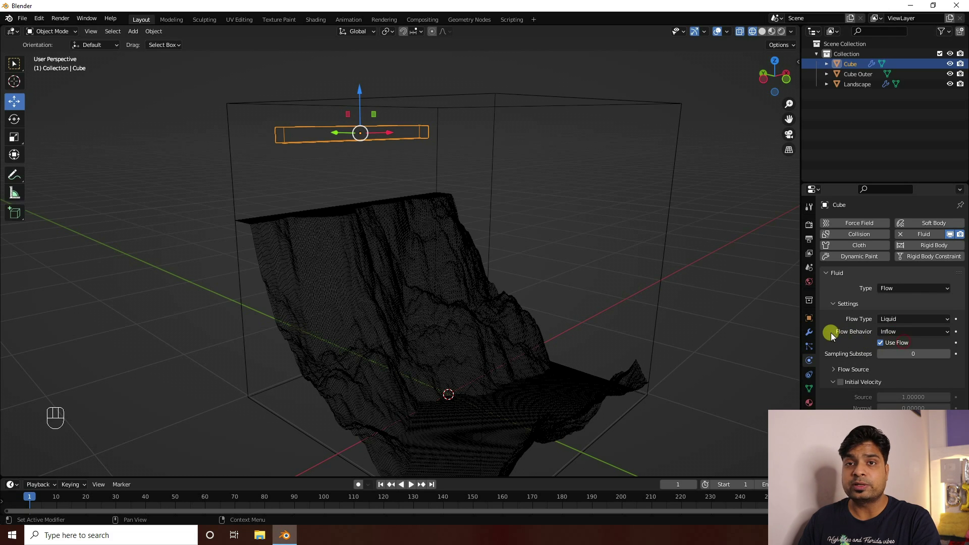
left_click(907, 353)
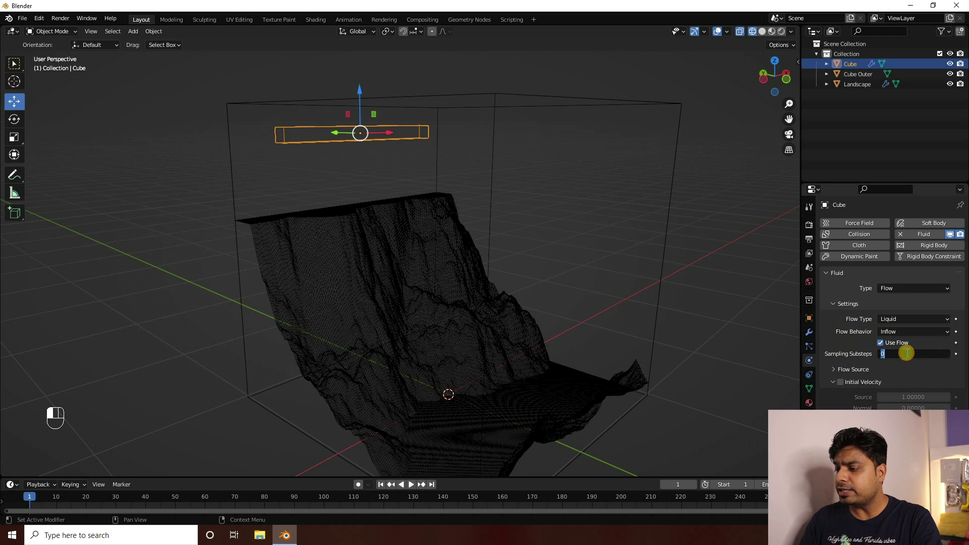
key("Return")
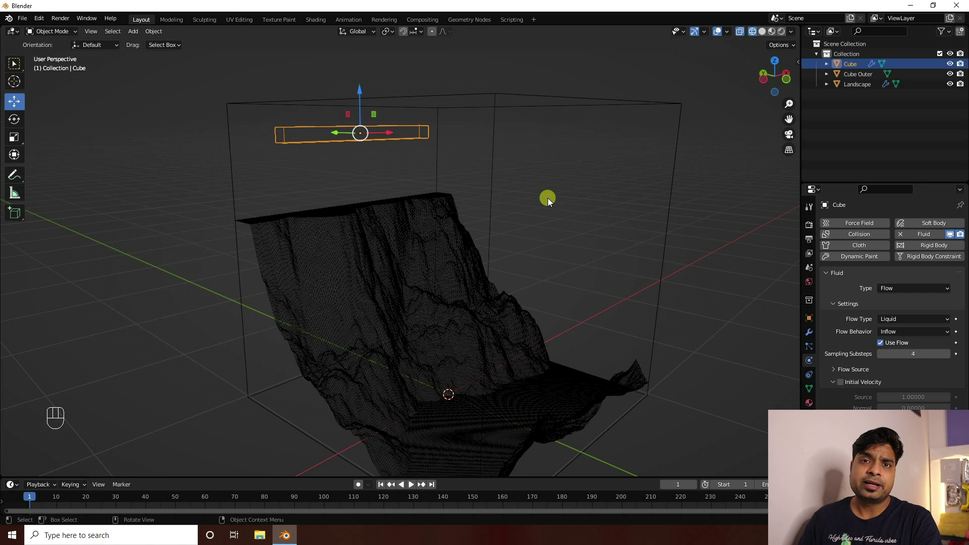
Add Fluid physics to the enclosing outer cube, with type Domain and domain type Liquid.
left_click(670, 129)
left_click(677, 129)
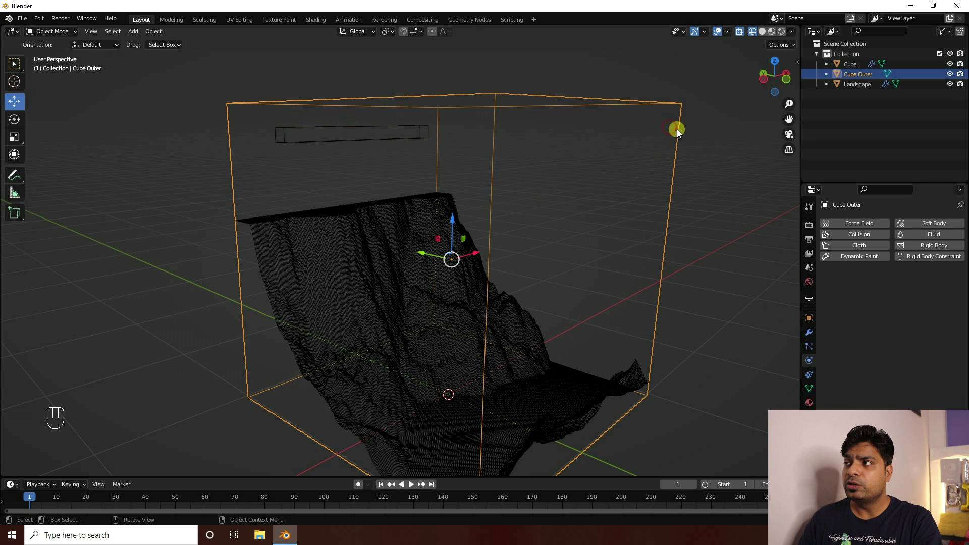
left_click(922, 237)
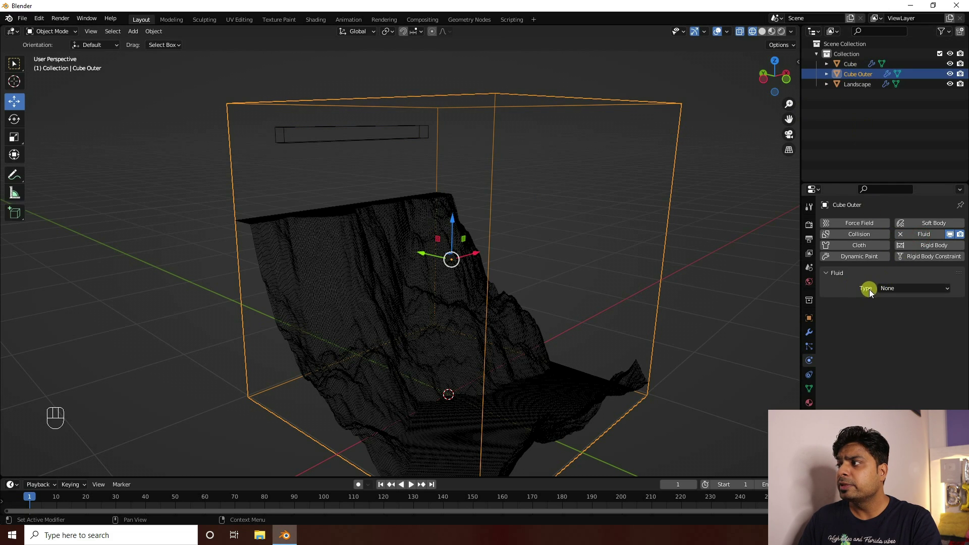
left_click(883, 289)
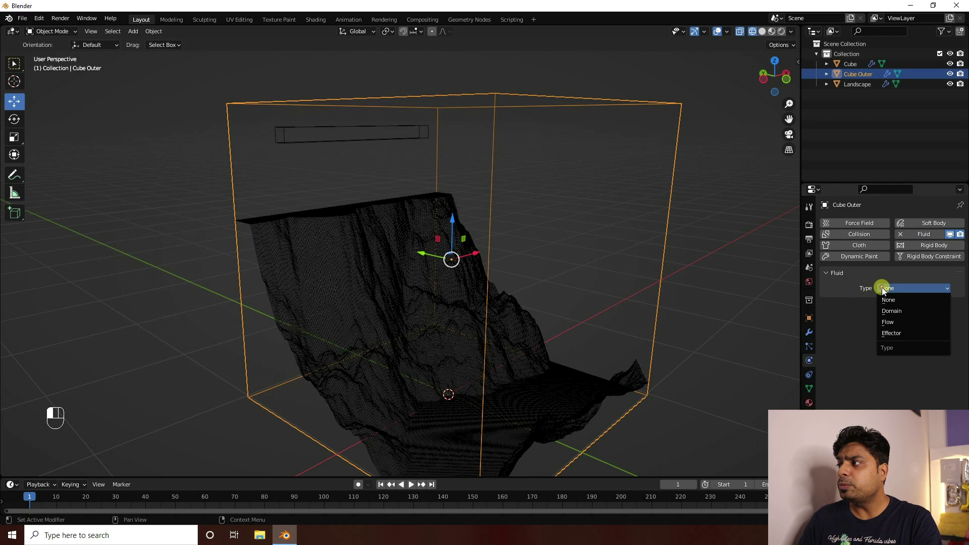
left_click(898, 311)
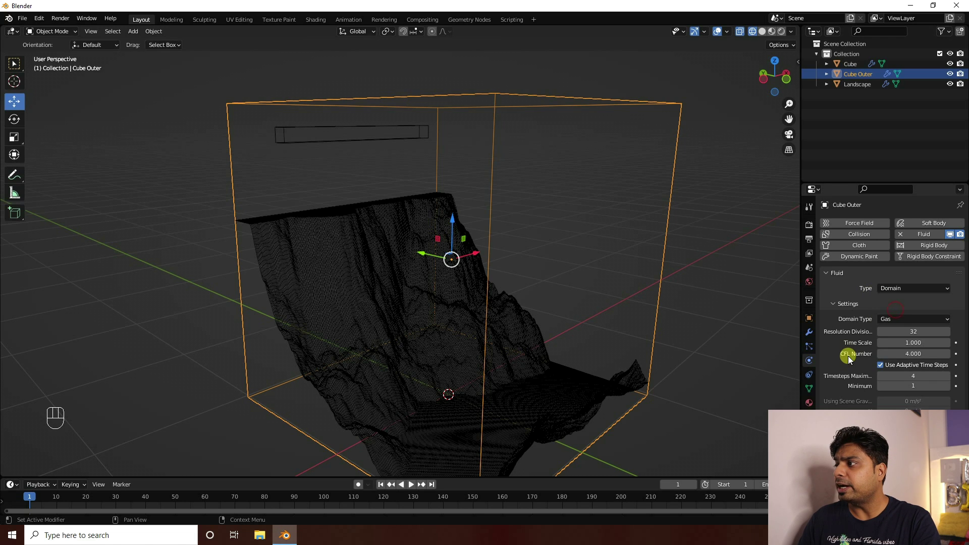
left_click(914, 319)
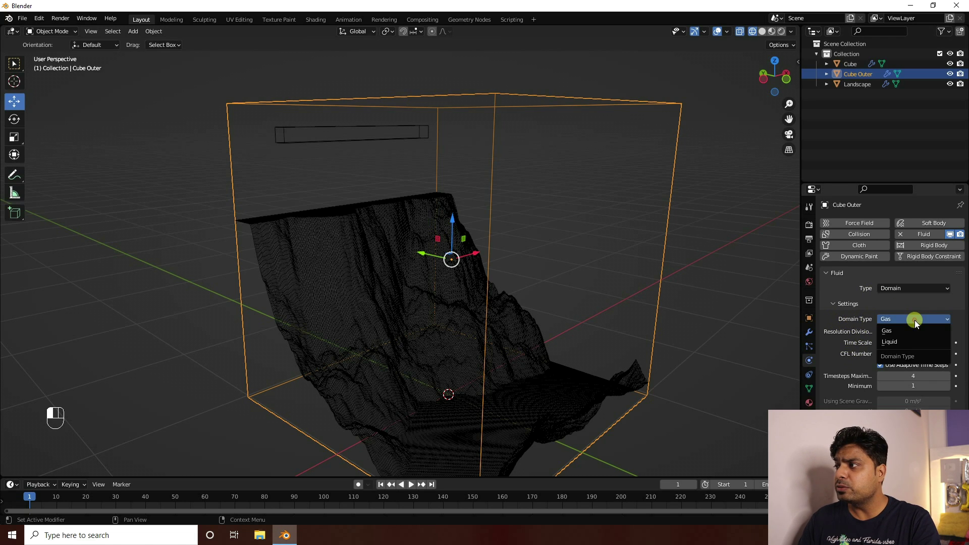
left_click(890, 344)
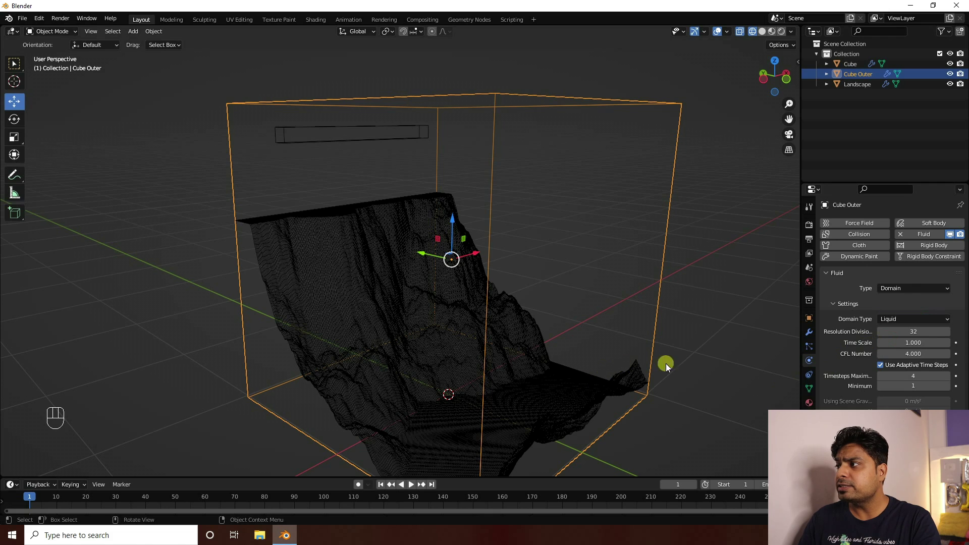
Enable Mesh for the liquid domain and set its cache end frame to 100.
scroll(851, 368, "down", 10)
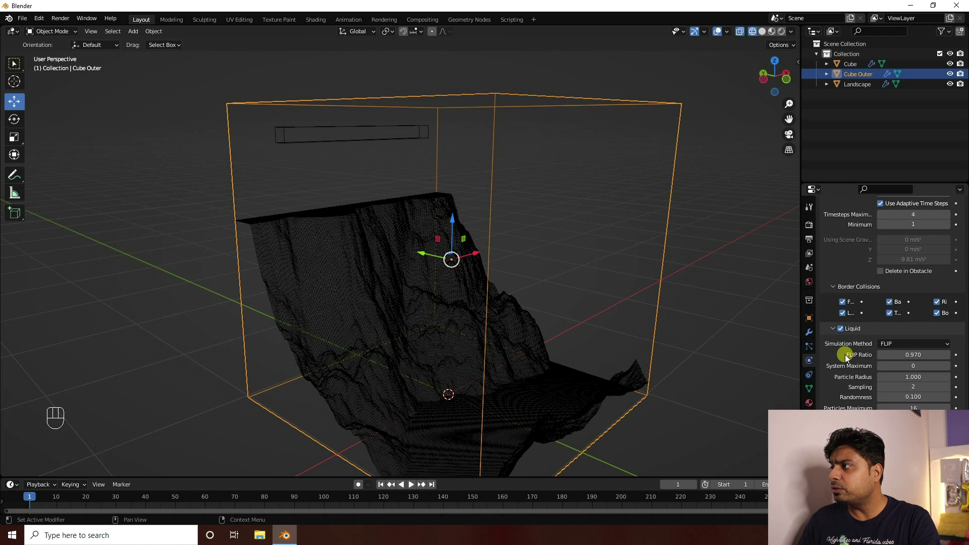
scroll(846, 357, "down", 5)
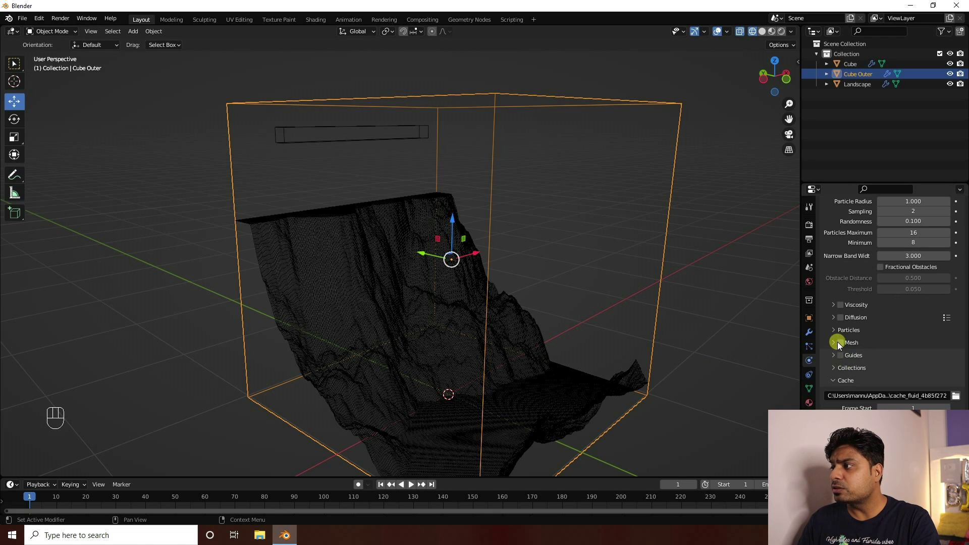
left_click(840, 342)
scroll(834, 372, "down", 1)
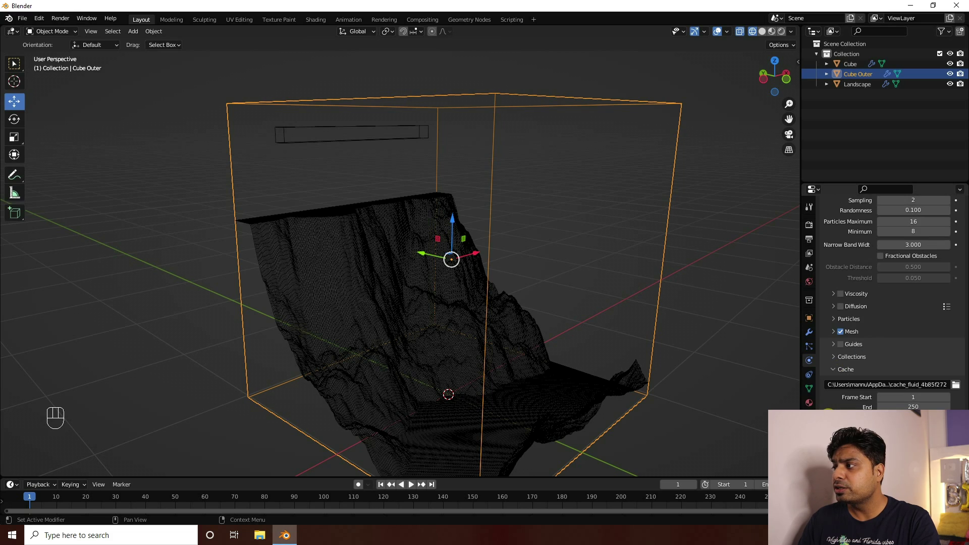
left_click(878, 406)
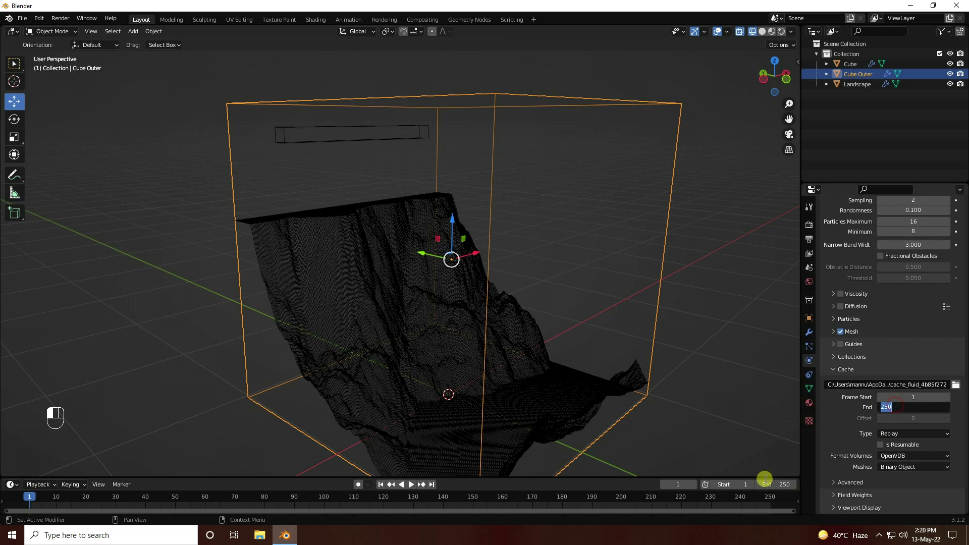
type("100")
key("Return")
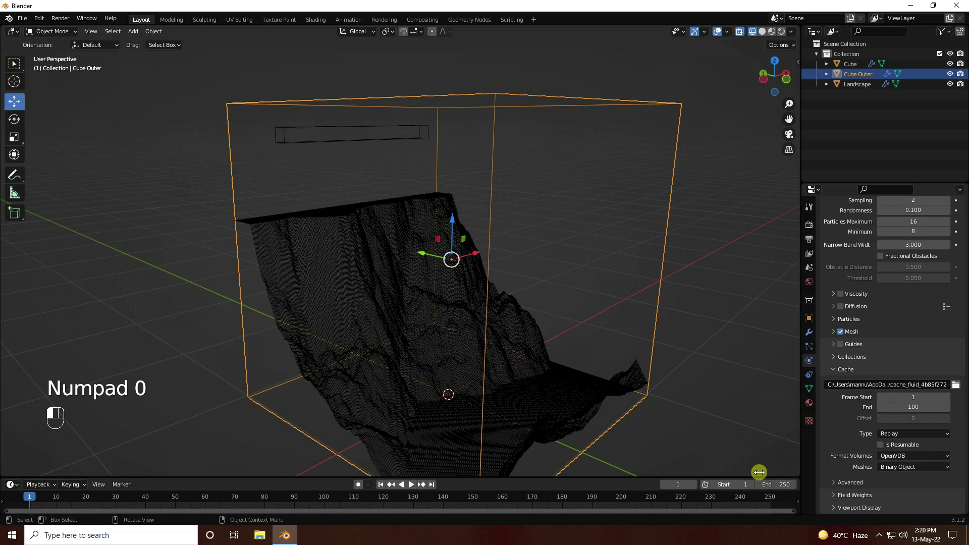
Set the domain's field weights to 0.5 for Gravity and 0.7 for Force.
scroll(854, 411, "up", 1)
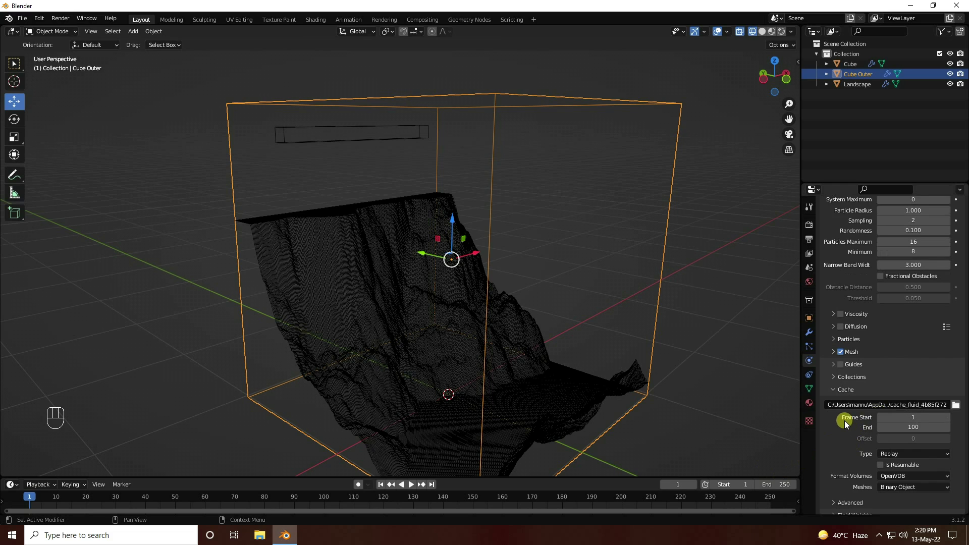
scroll(843, 426, "down", 1)
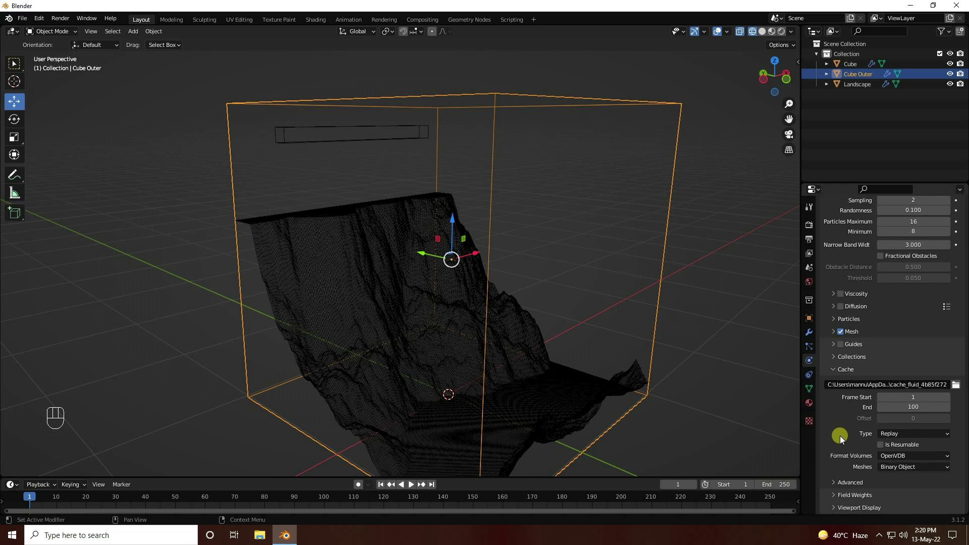
left_click(833, 496)
scroll(819, 442, "down", 6)
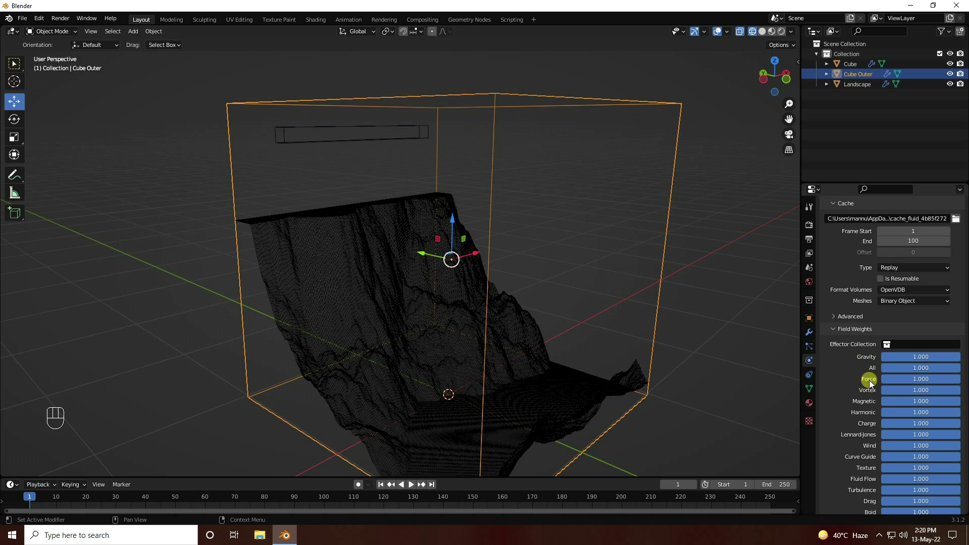
left_click(907, 356)
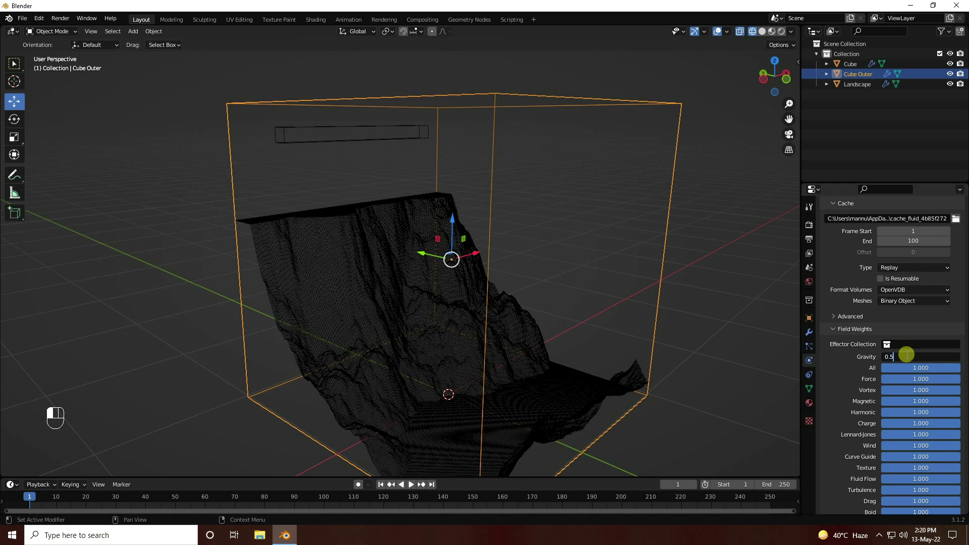
key("Return")
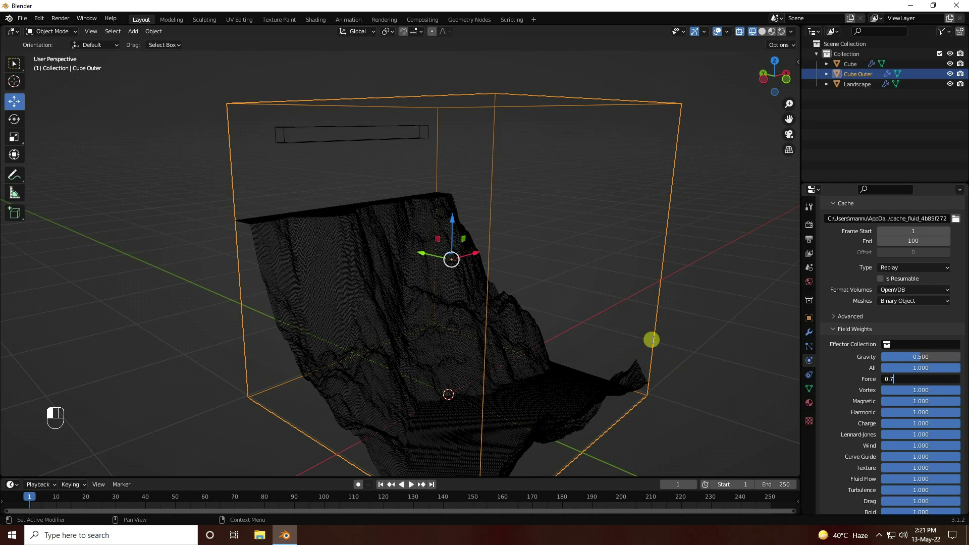
type("0.7")
key("Return")
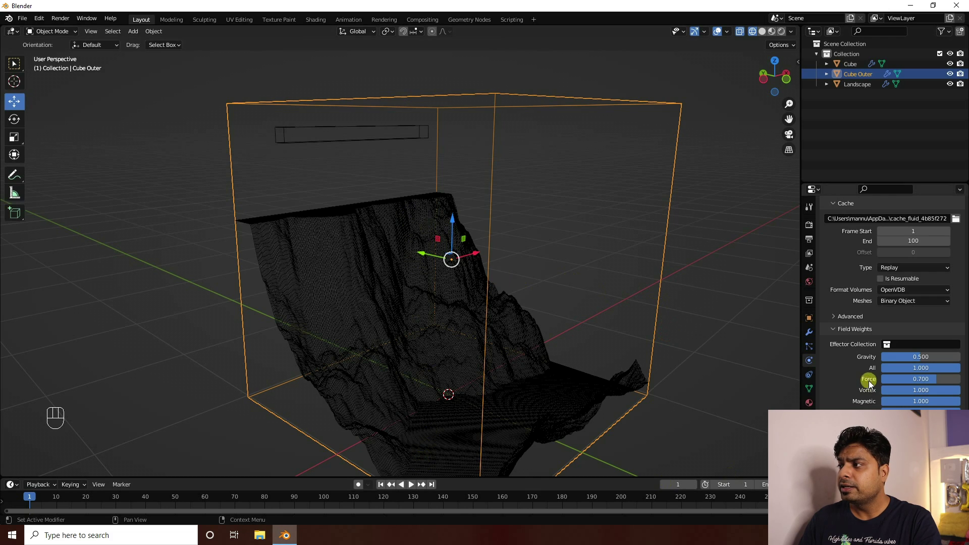
Change the domain's cache type to All and bake the complete fluid simulation.
scroll(859, 372, "up", 3)
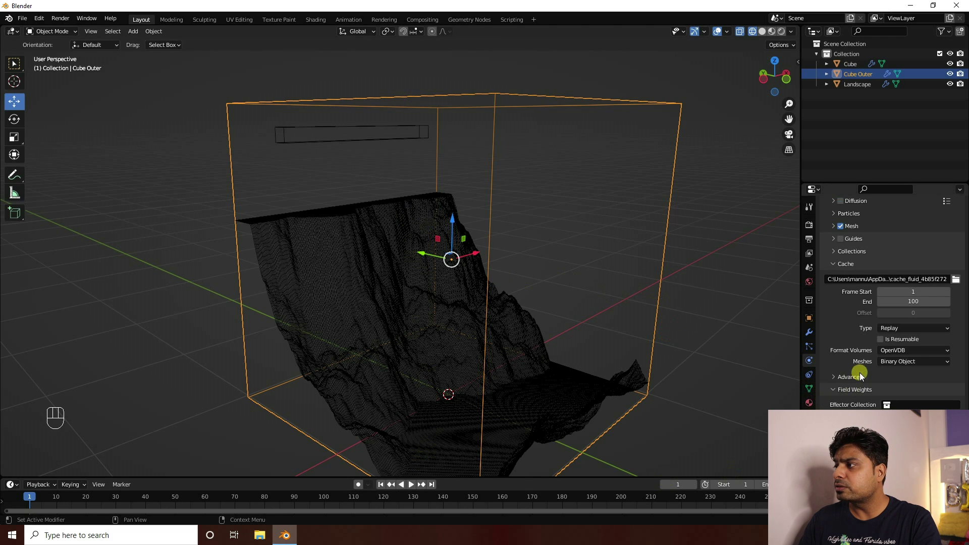
left_click(875, 328)
left_click(889, 362)
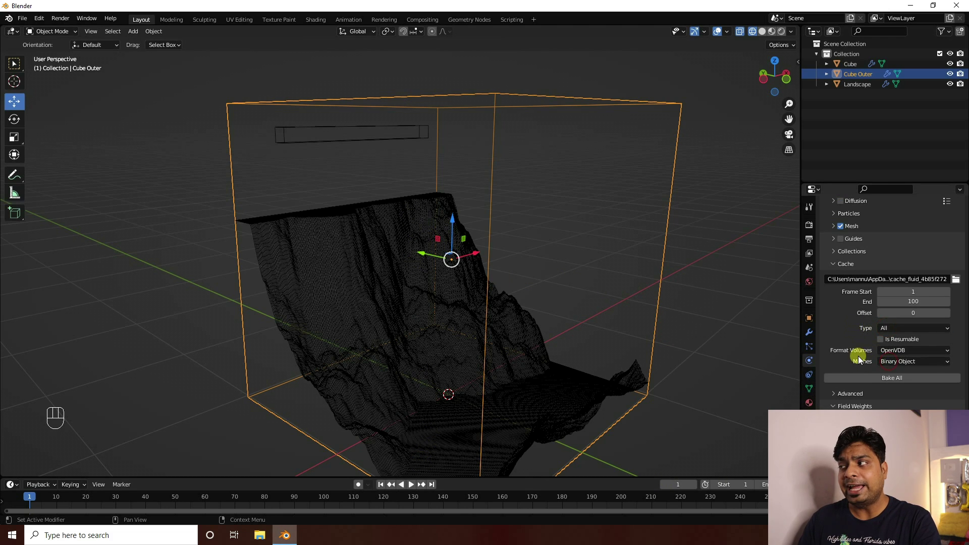
left_click(887, 380)
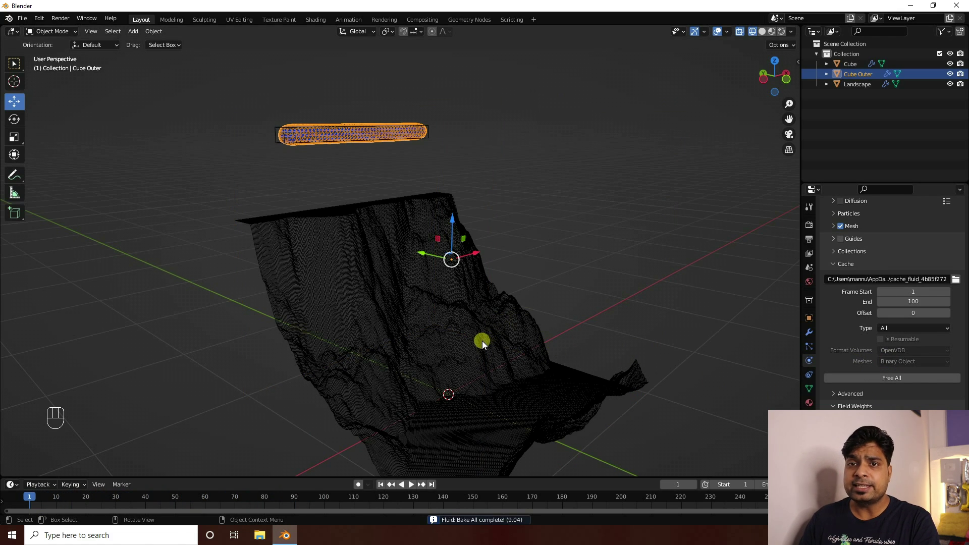
Play the baked simulation and examine how the liquid falls over the cliff from the front.
middle_click_drag(482, 340, 458, 334)
scroll(458, 334, "up", 2)
scroll(376, 126, "up", 2)
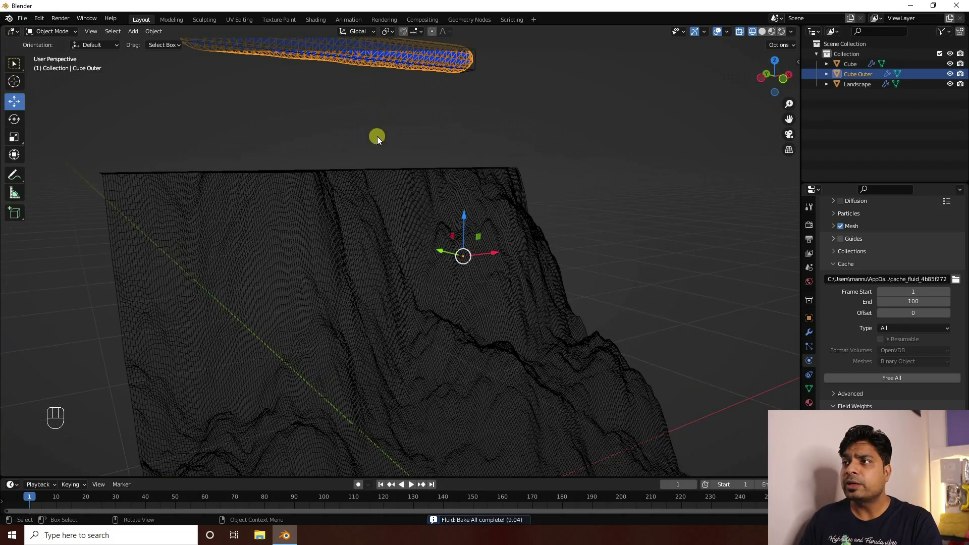
middle_click_drag(376, 134, 420, 411)
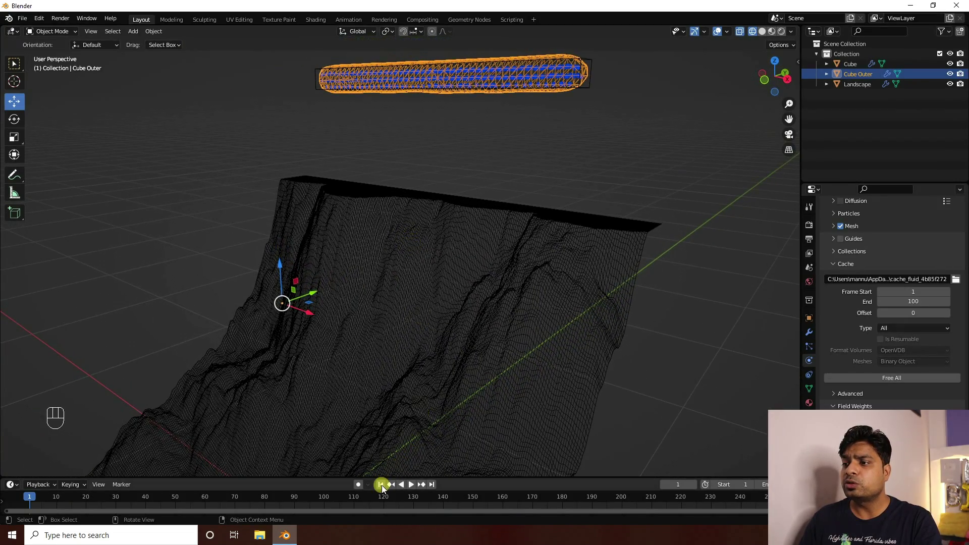
left_click(411, 484)
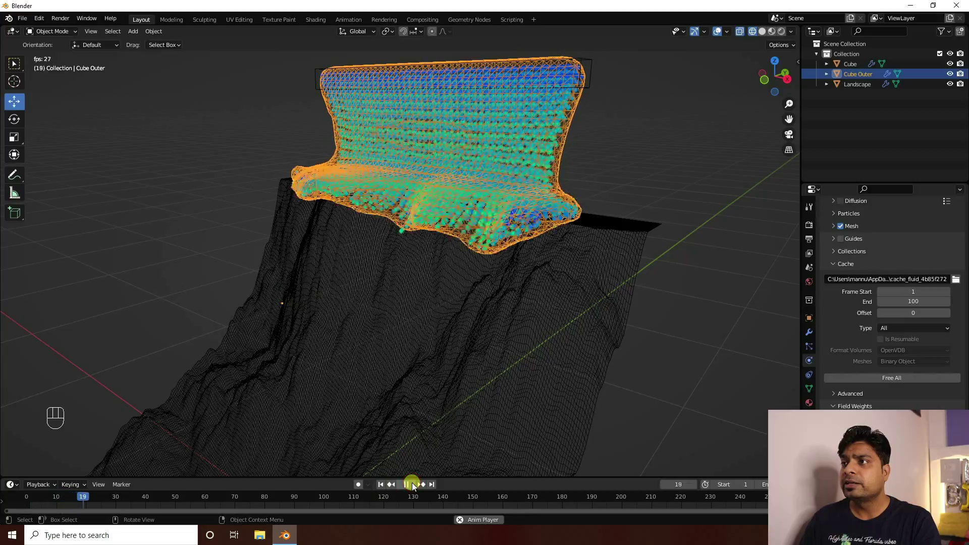
left_click(522, 257)
middle_click_drag(458, 319, 431, 251, "shift")
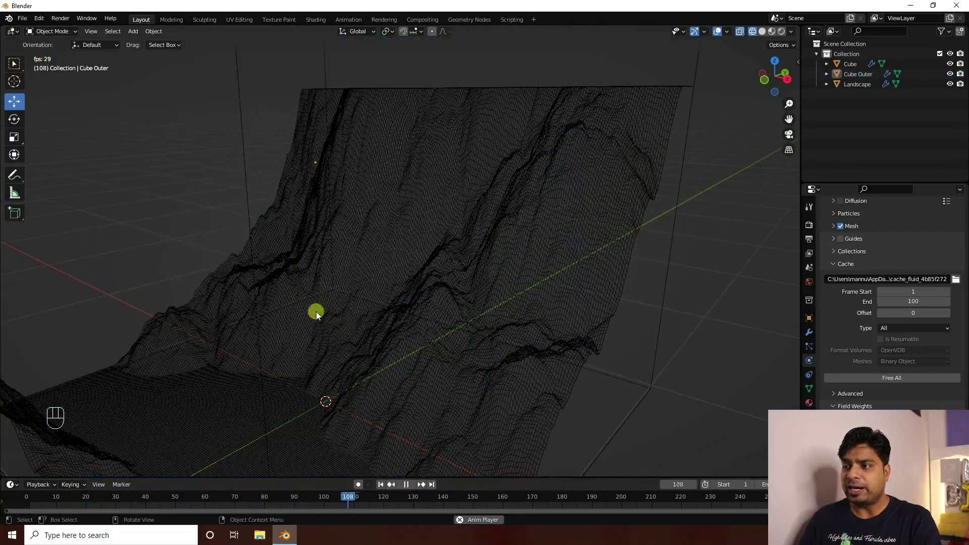
Stop the playback and set the scene's end frame to 100.
left_click(407, 484)
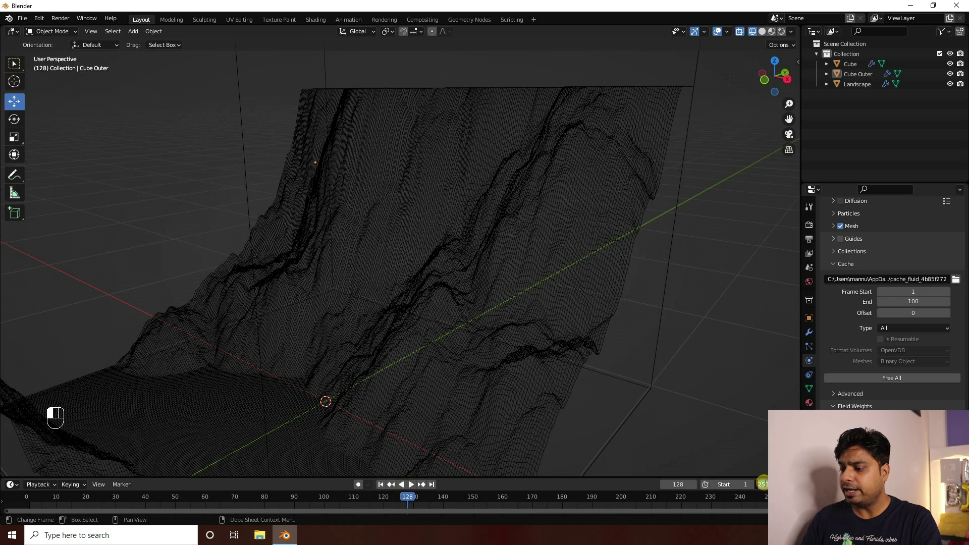
key("KP_0")
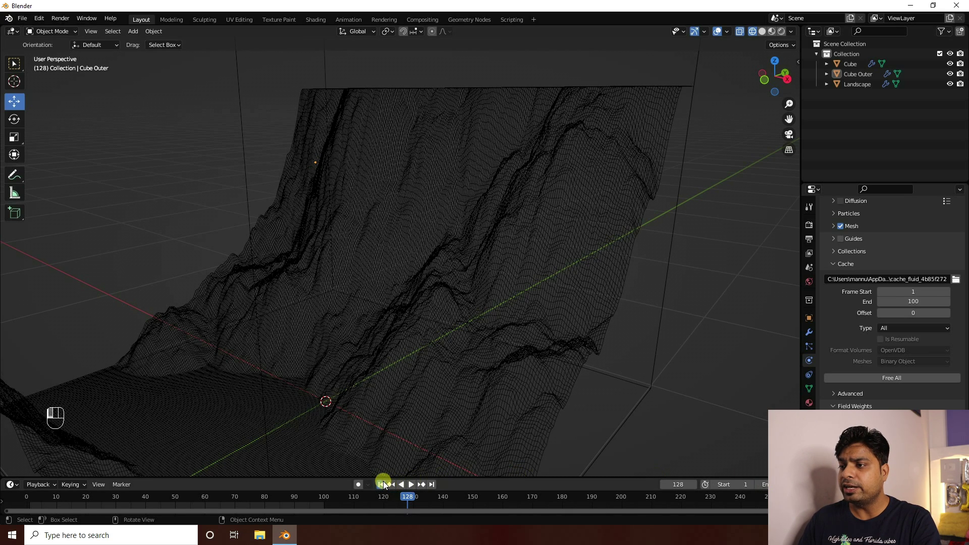
Replay the baked waterfall from the first frame, then stop it and return to the first frame.
left_click(381, 485)
left_click(411, 485)
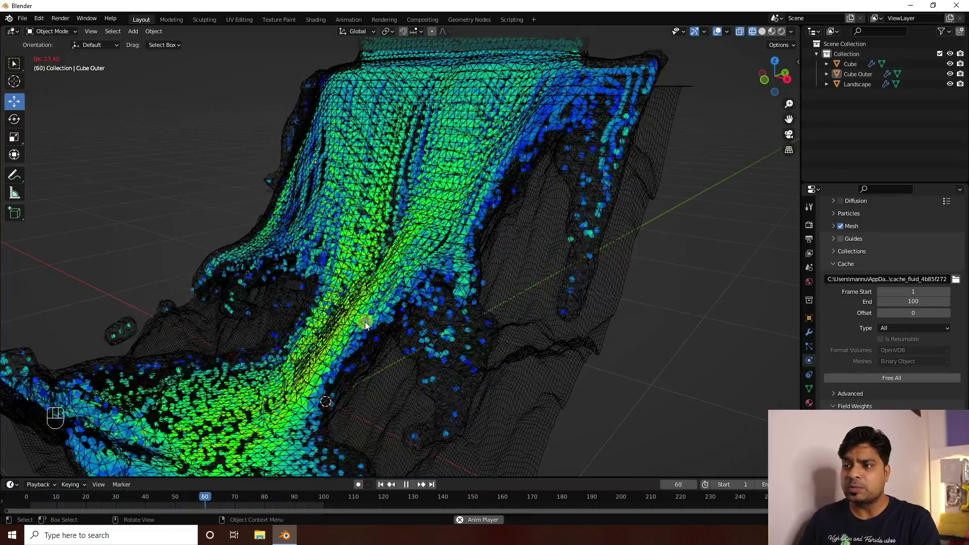
left_click(405, 485)
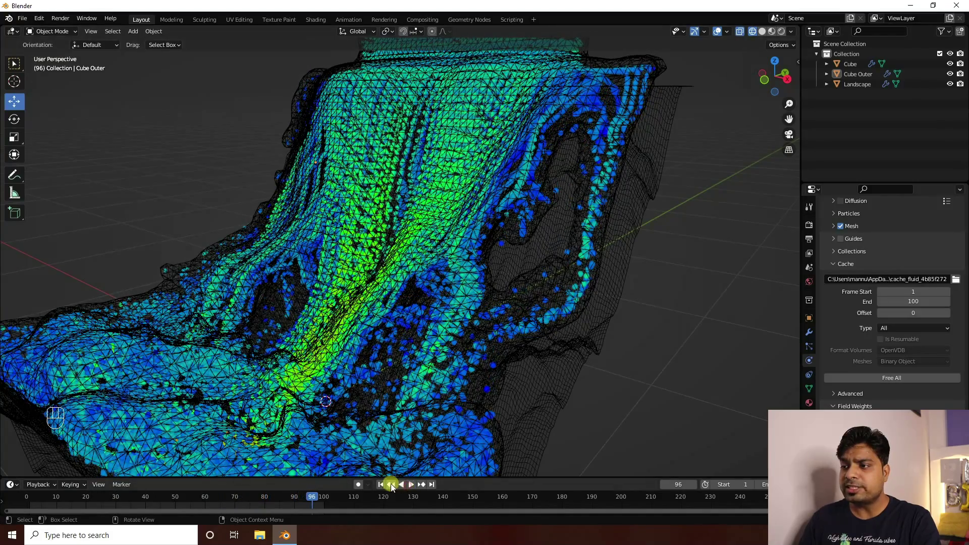
left_click(380, 485)
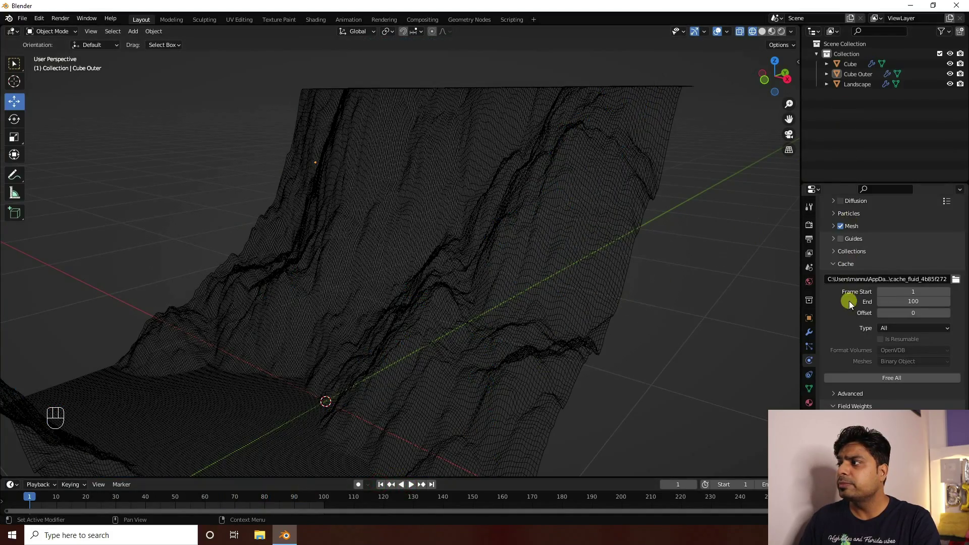
Free the domain's baked fluid data and set its resolution divisions to 100.
scroll(847, 360, "up", 3)
scroll(846, 359, "up", 20)
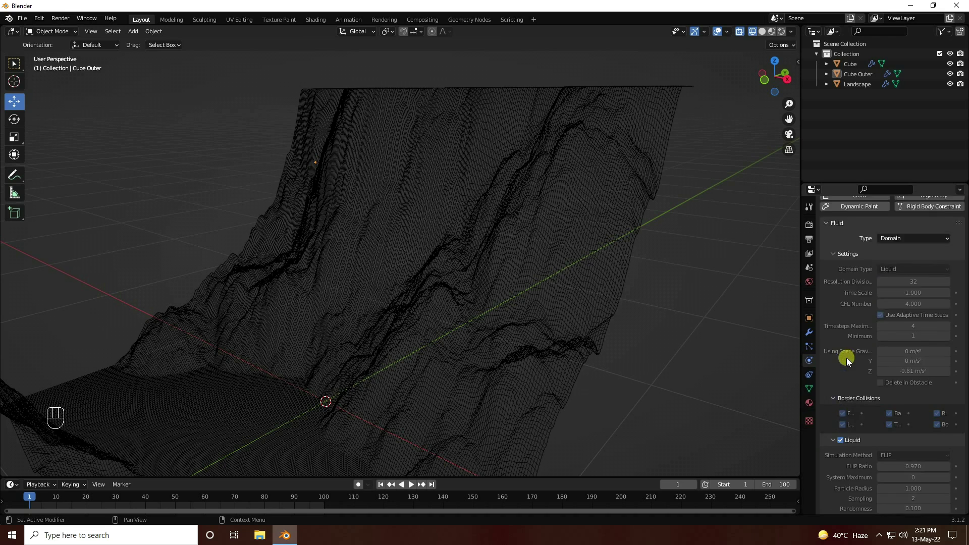
scroll(840, 407, "down", 20)
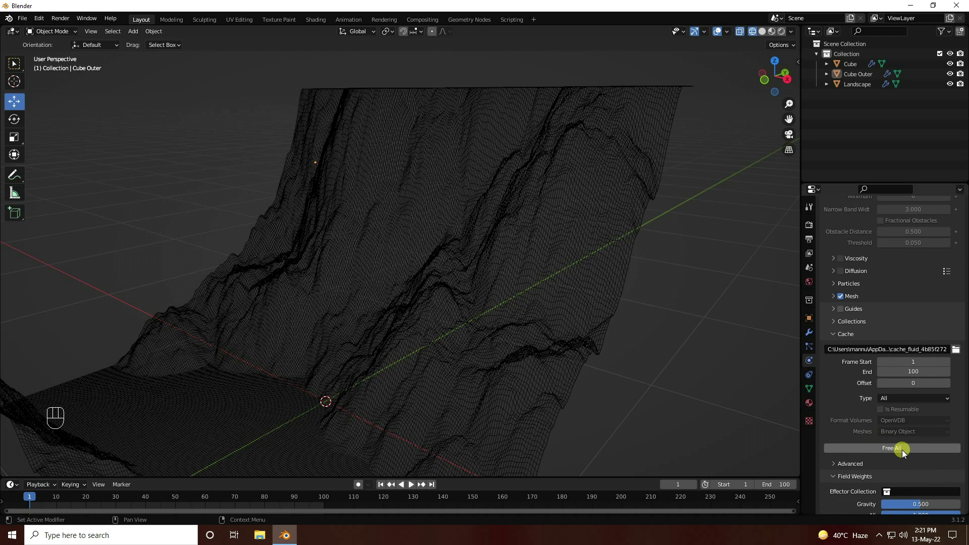
left_click(901, 450)
scroll(863, 447, "up", 15)
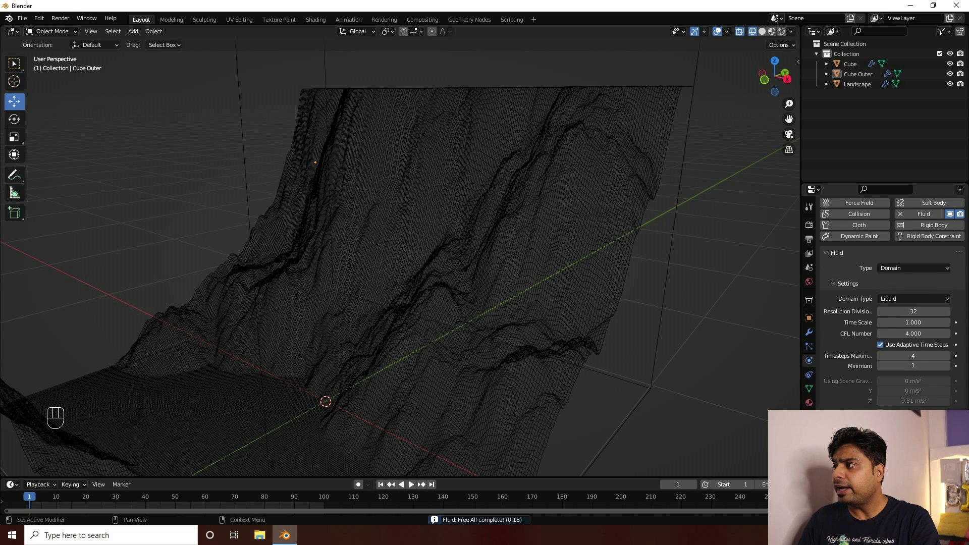
left_click(903, 312)
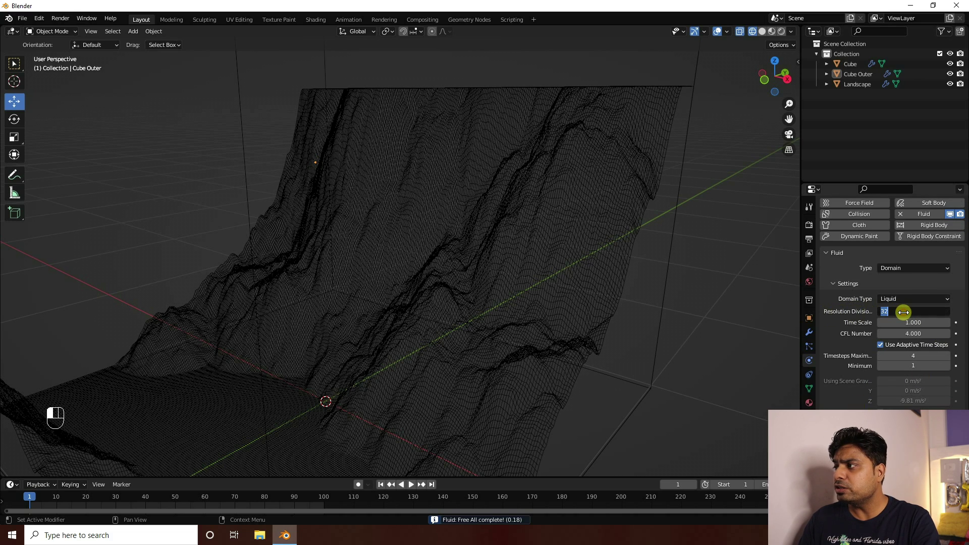
type("100")
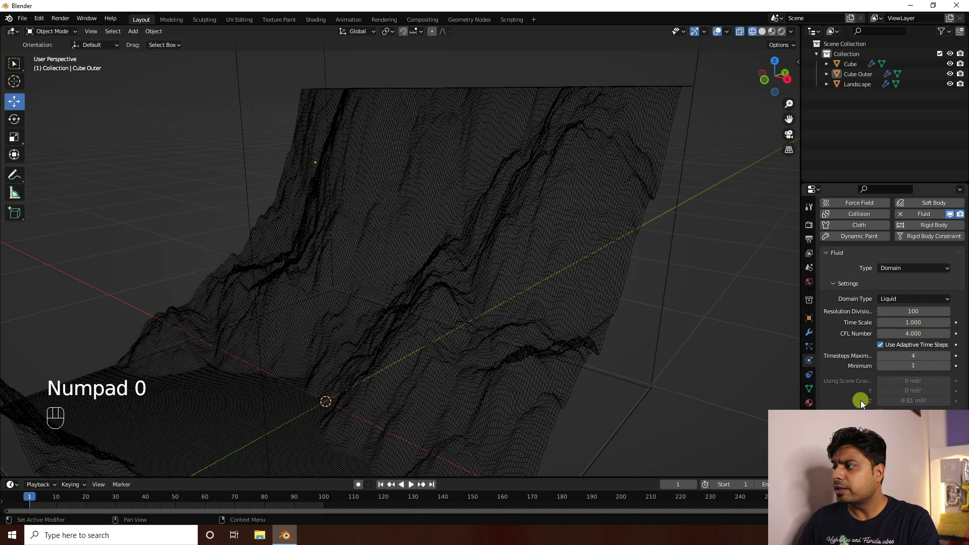
Bake the complete fluid simulation again with the higher domain resolution.
scroll(858, 404, "down", 7)
scroll(858, 394, "down", 10)
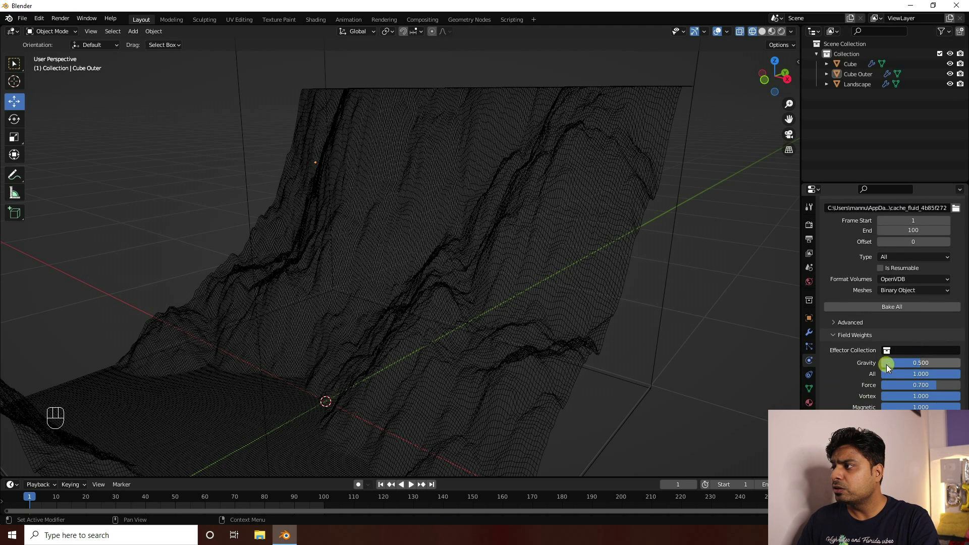
left_click(880, 305)
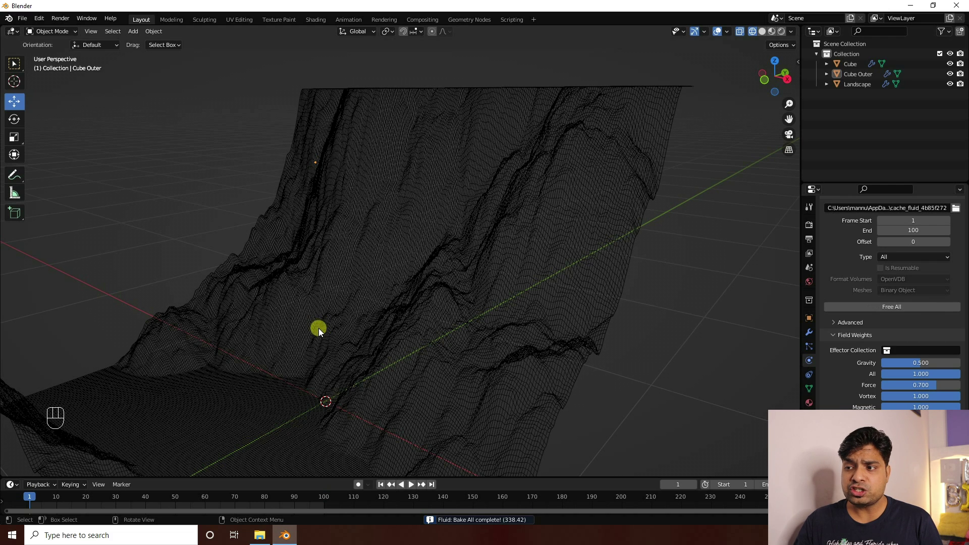
Play the new bake in wireframe and in solid shading, pausing partway through the fall.
left_click(412, 485)
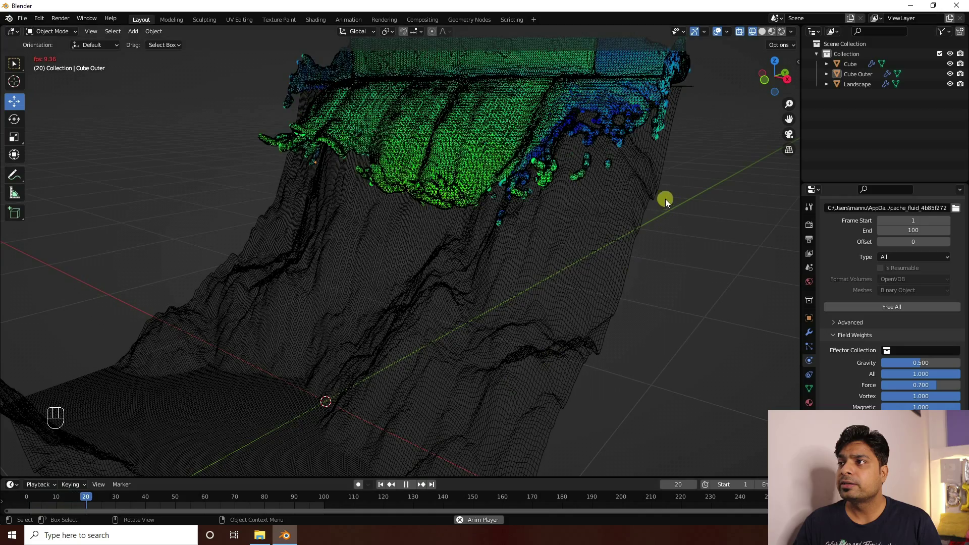
left_click(407, 483)
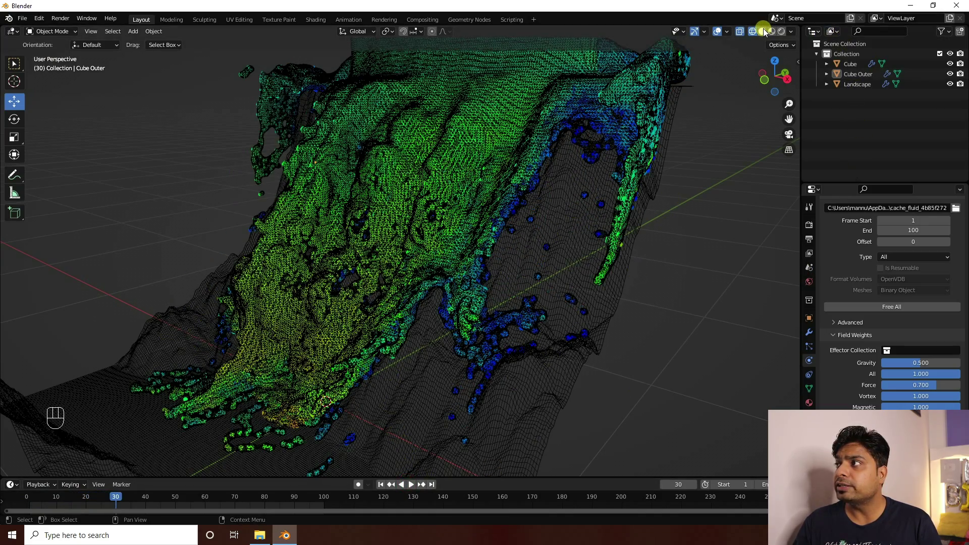
left_click(763, 30)
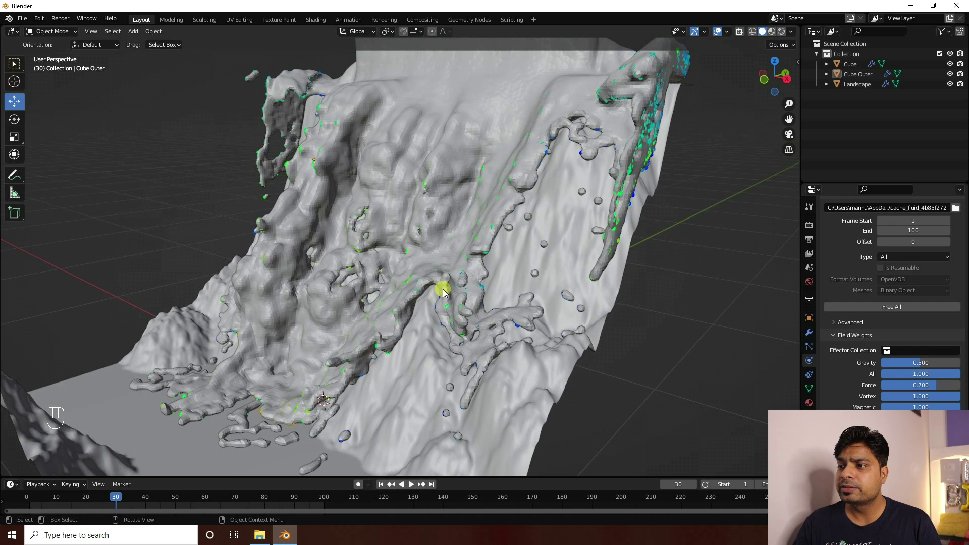
left_click(396, 484)
left_click(411, 485)
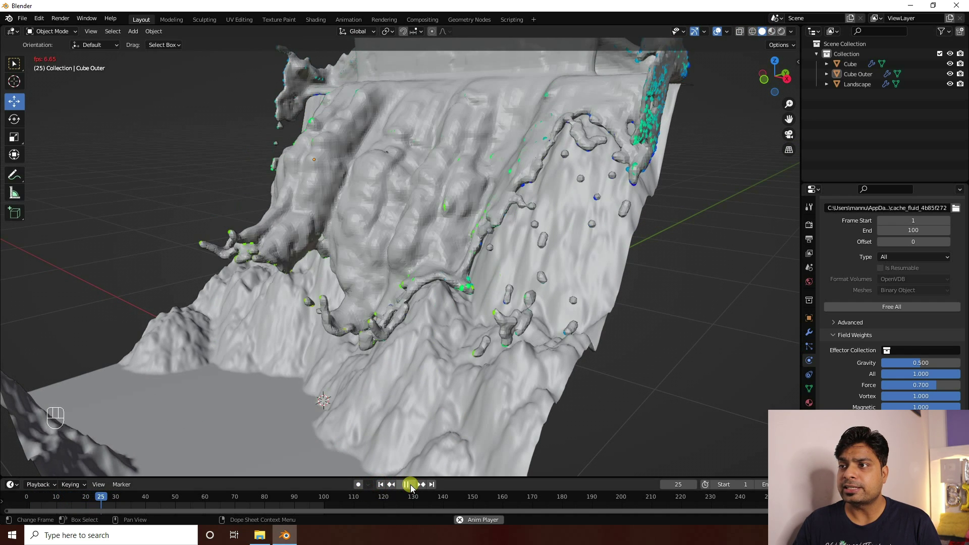
left_click(408, 484)
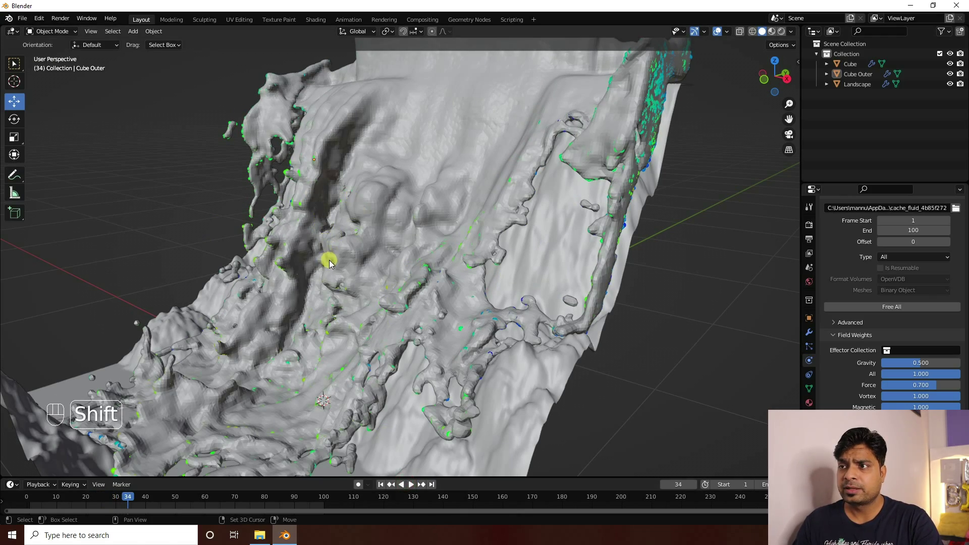
Examine the liquid mesh from the front and the domain's resolution setting, then return to the first frame.
middle_click_drag(329, 260, 393, 279)
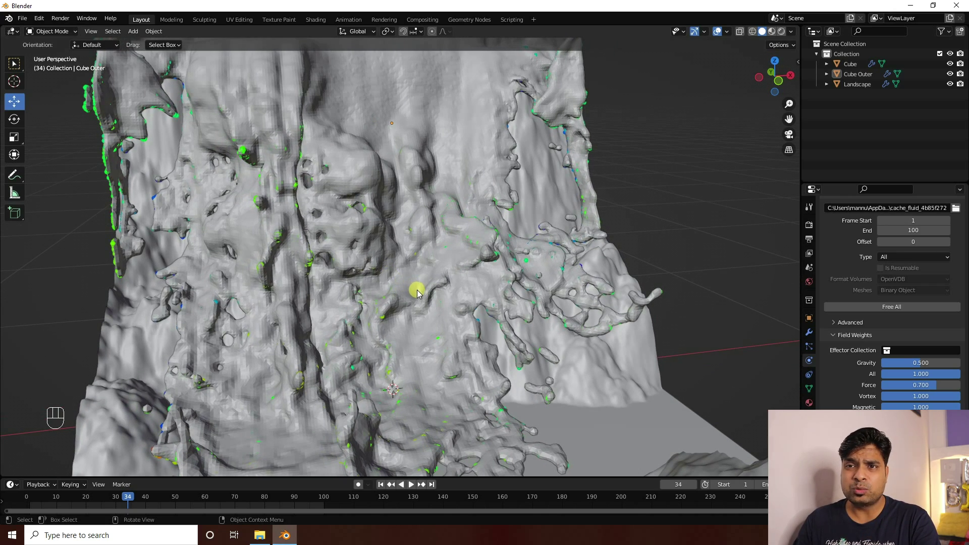
middle_click_drag(417, 291, 505, 293)
scroll(858, 319, "up", 10)
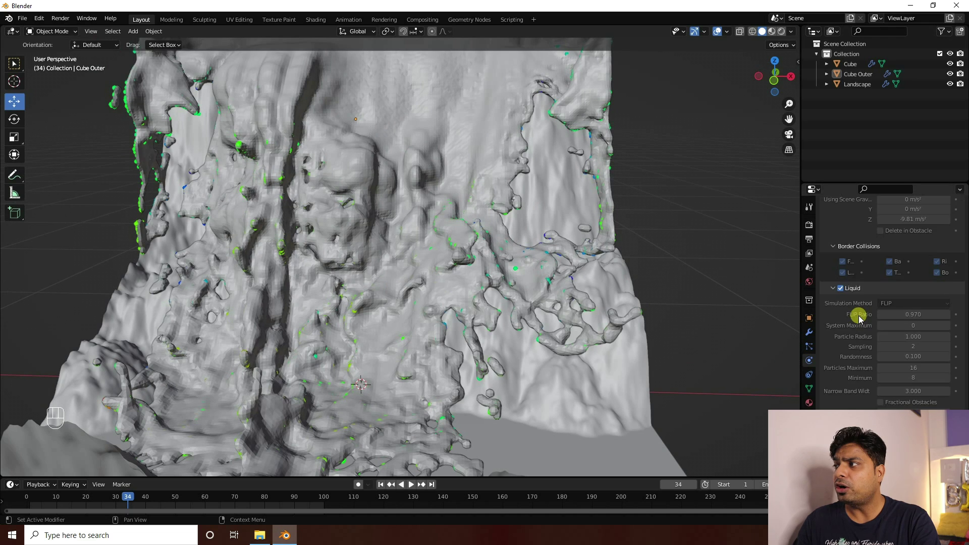
scroll(860, 319, "up", 8)
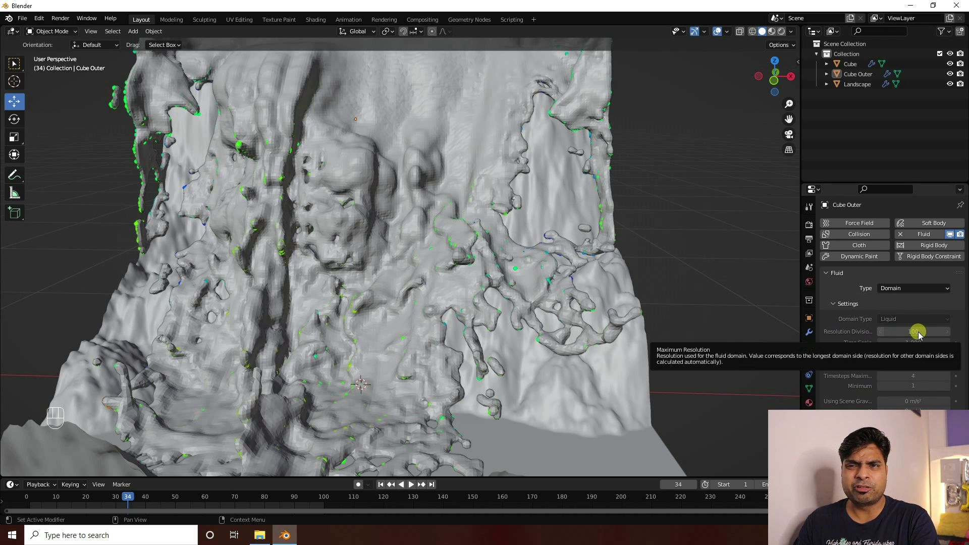
left_click(381, 484)
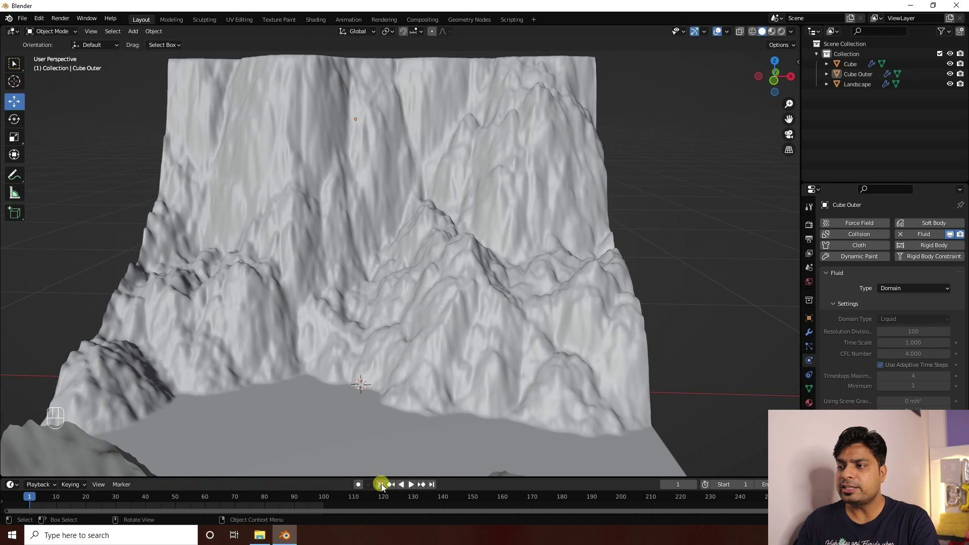
Select the landscape and create a new material for it in the Shading workspace.
middle_click_drag(532, 365, 490, 364)
left_click(450, 249)
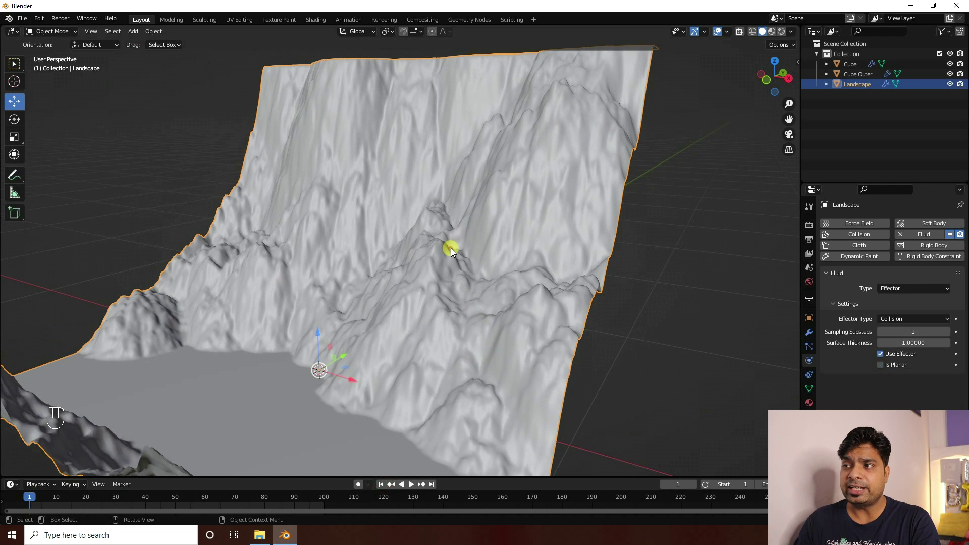
left_click(314, 19)
scroll(496, 251, "up", 2)
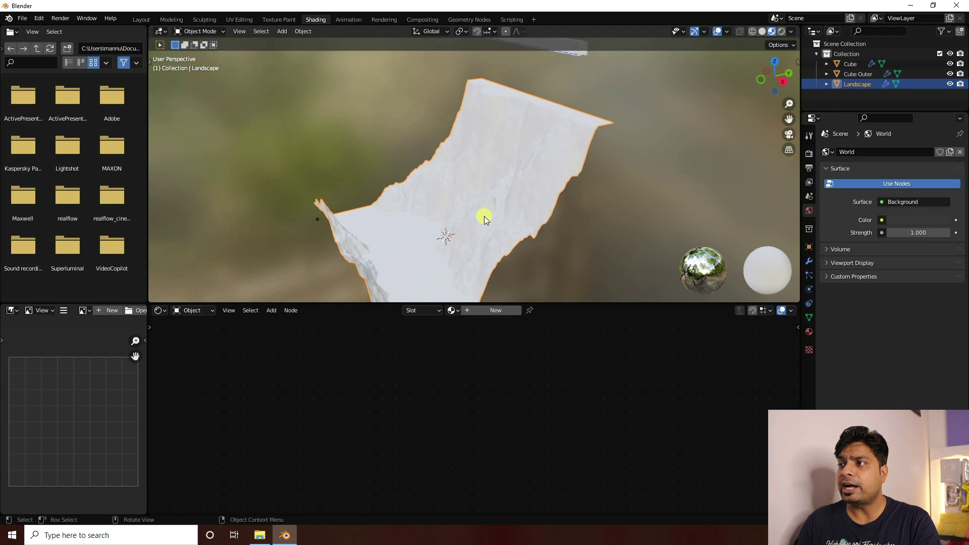
scroll(484, 217, "up", 2)
scroll(484, 239, "up", 2)
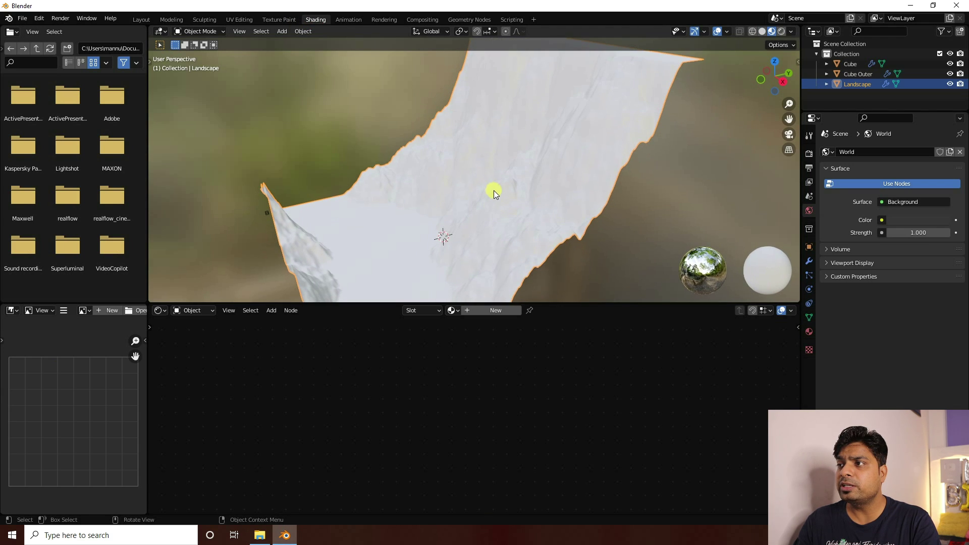
left_click(471, 311)
middle_click_drag(326, 388, 346, 410)
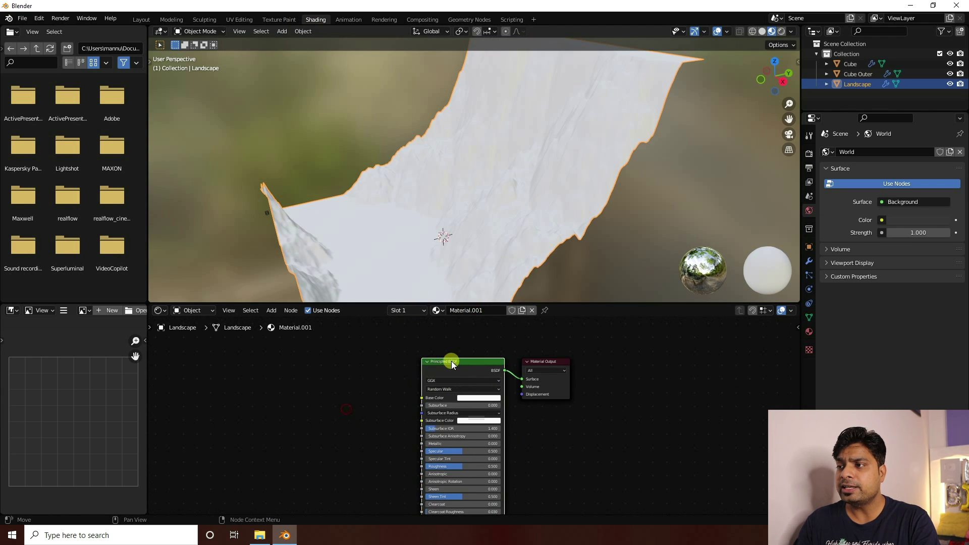
Load all four aerial_grass_rock_8k textures onto the landscape's Principled BSDF with the Principled Texture Setup.
scroll(447, 363, "up", 2)
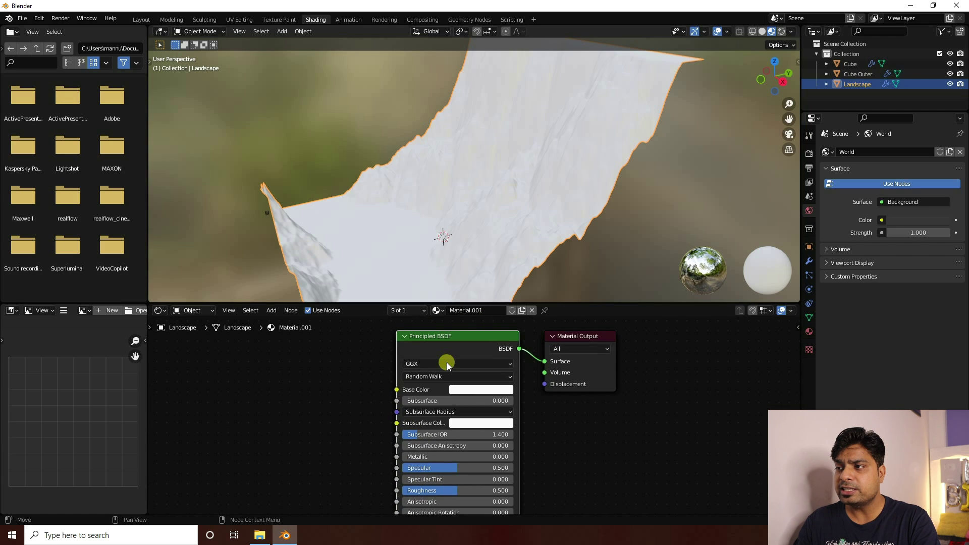
middle_click_drag(374, 353, 390, 395)
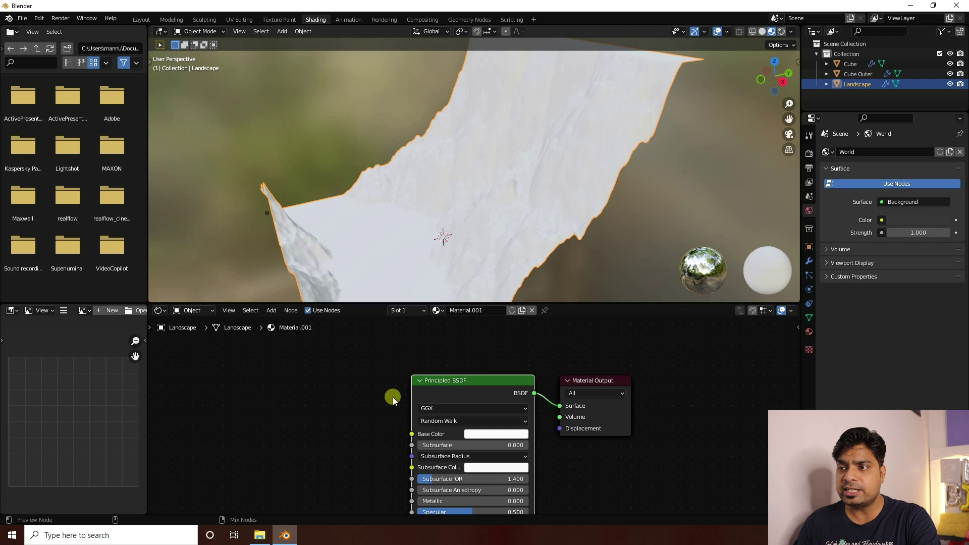
key("ctrl+shift+t")
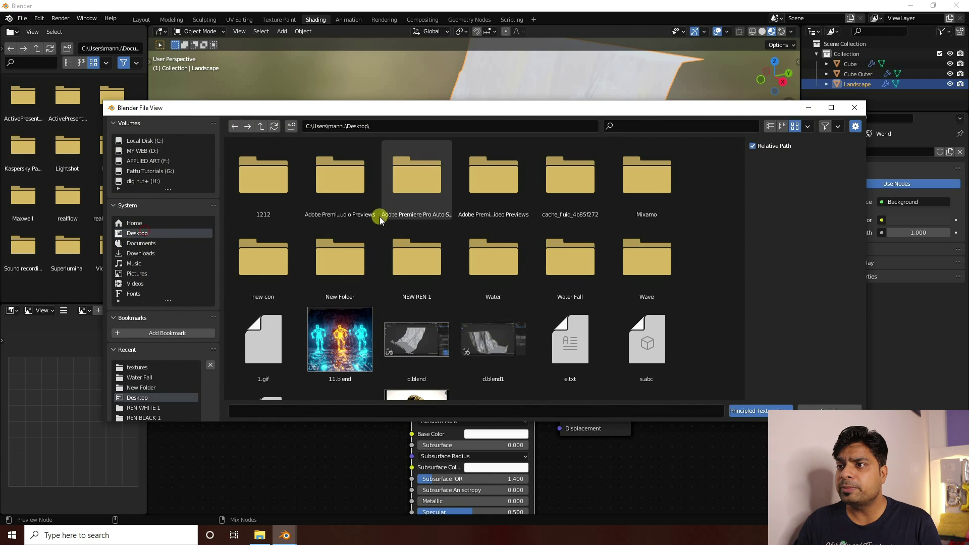
double_click(565, 238)
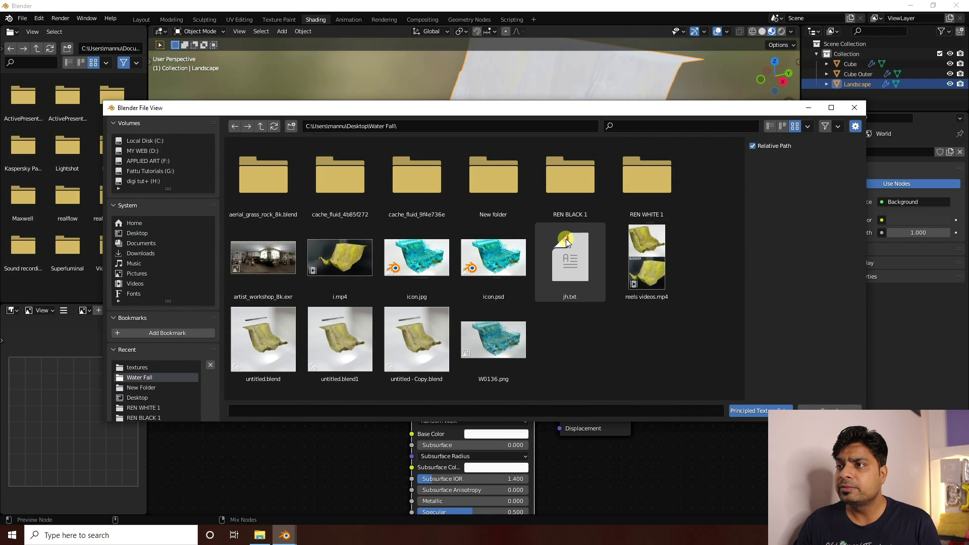
double_click(258, 183)
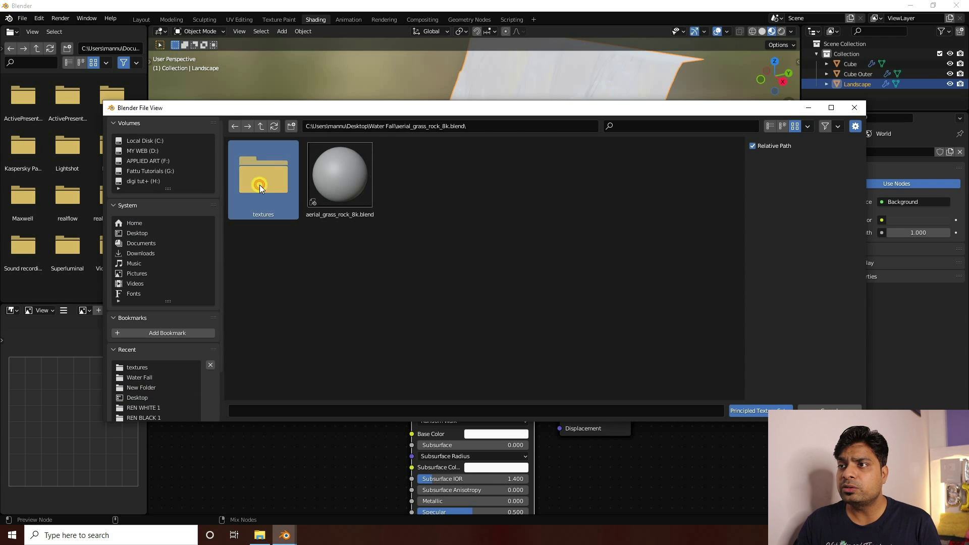
double_click(260, 185)
left_click_drag(255, 283, 559, 160)
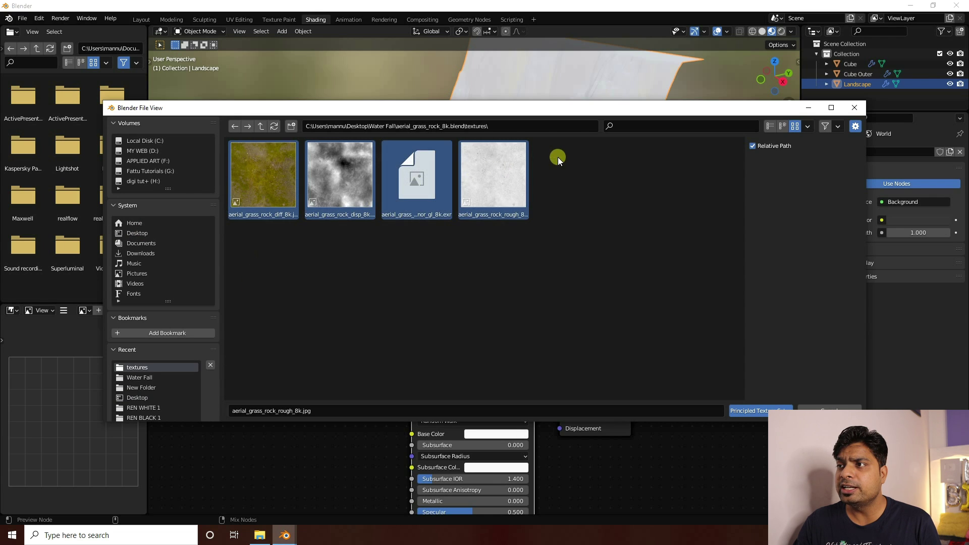
left_click(756, 412)
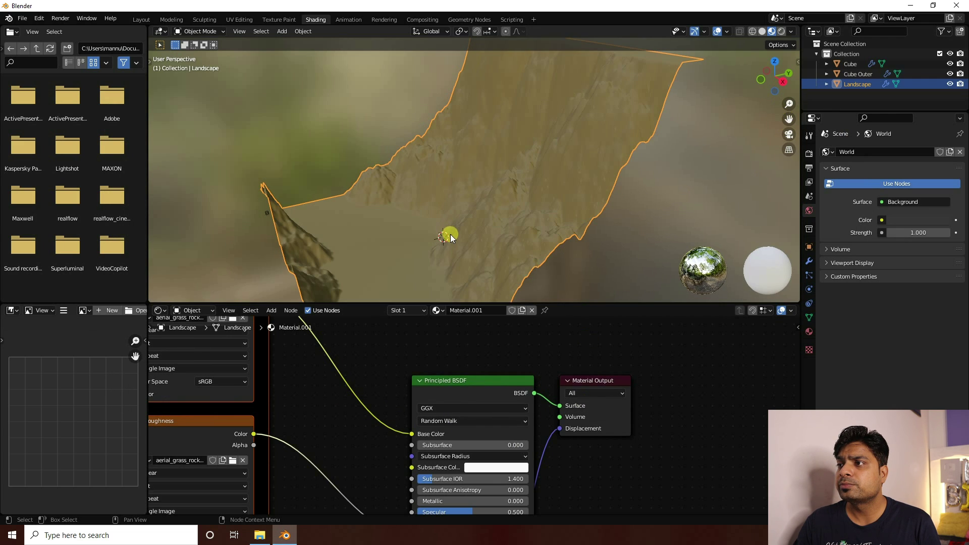
Feed the landscape textures' Mapping node from the Generated texture coordinates instead of UV.
scroll(378, 341, "up", 10, "ctrl")
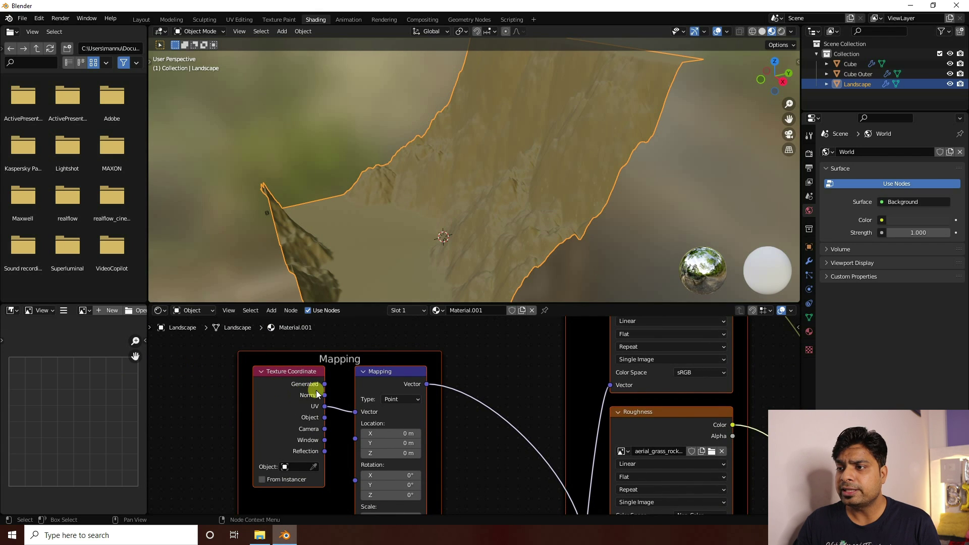
left_click_drag(324, 385, 356, 412)
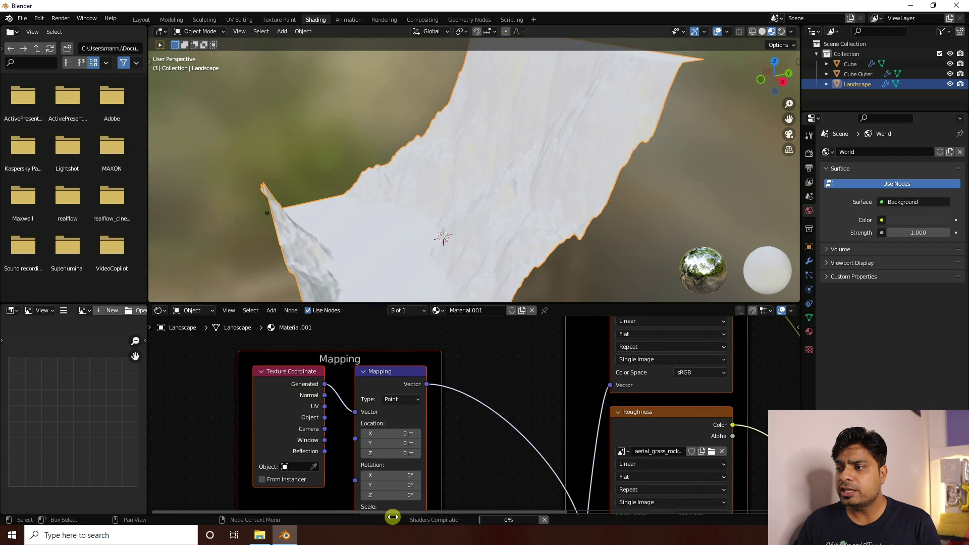
middle_click_drag(485, 283, 461, 203)
scroll(522, 211, "up", 3)
Set the Mapping node's X and Y scale to 2 and view the textured cliff.
middle_click_drag(411, 461, 441, 360)
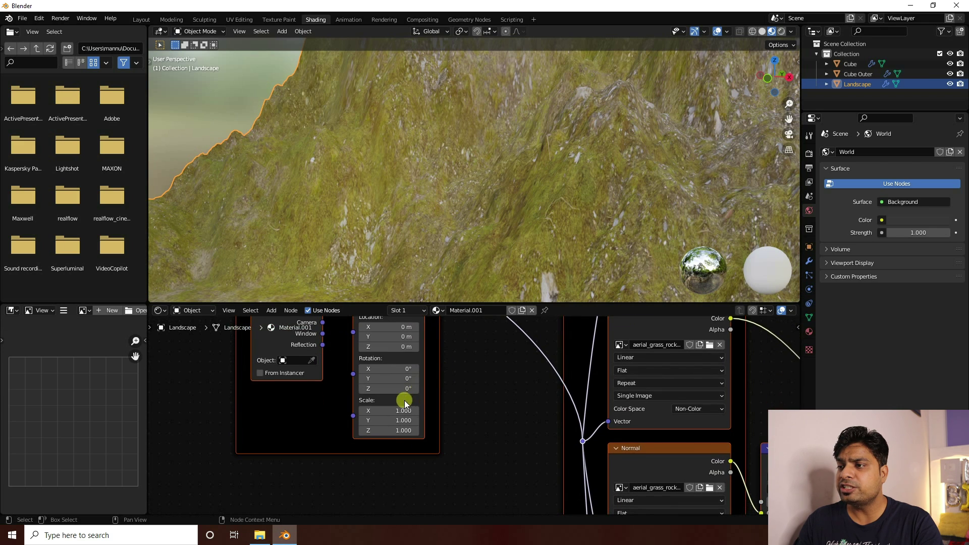
key("Return")
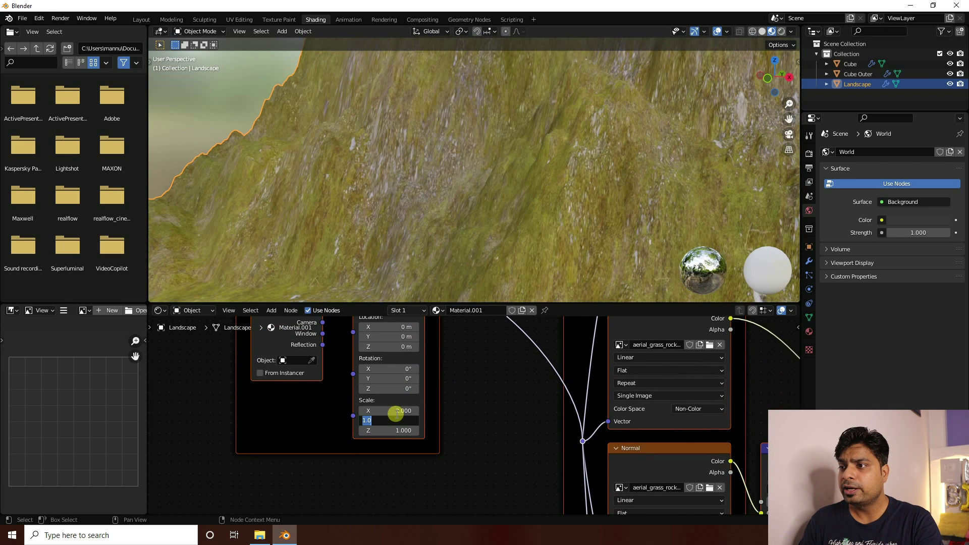
middle_click_drag(449, 169, 446, 203)
scroll(431, 204, "down", 8)
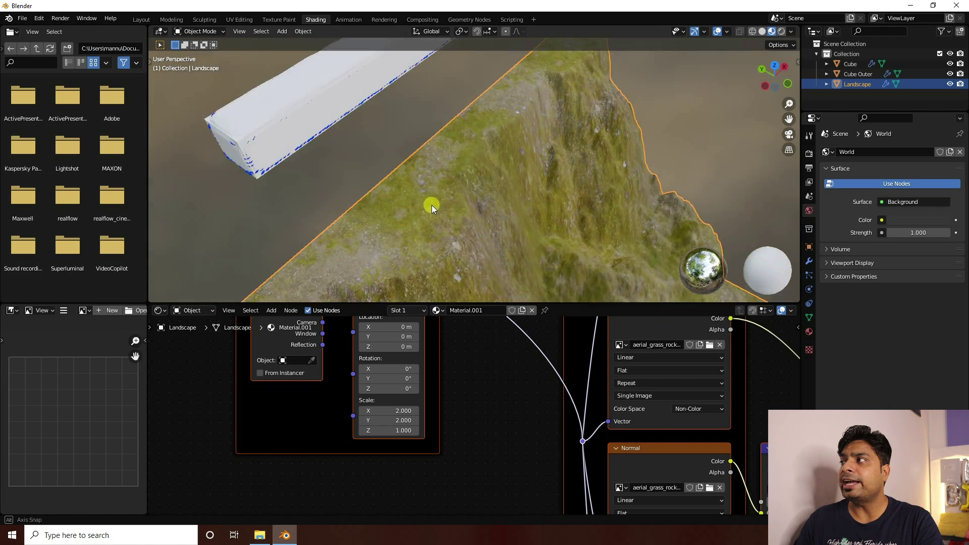
Create a new material for Cube Outer and change its surface shader to Glass BSDF.
scroll(421, 202, "up", 5)
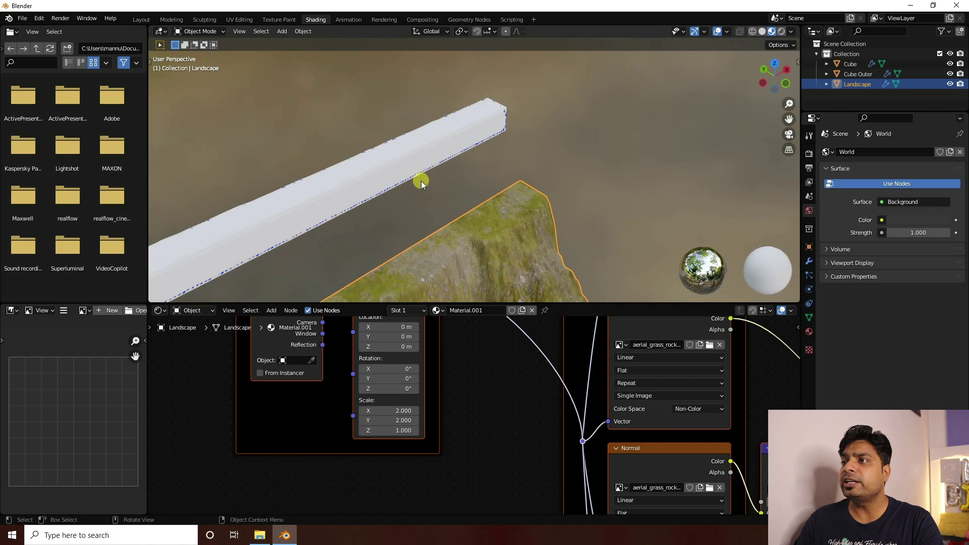
middle_click_drag(426, 204, 444, 187)
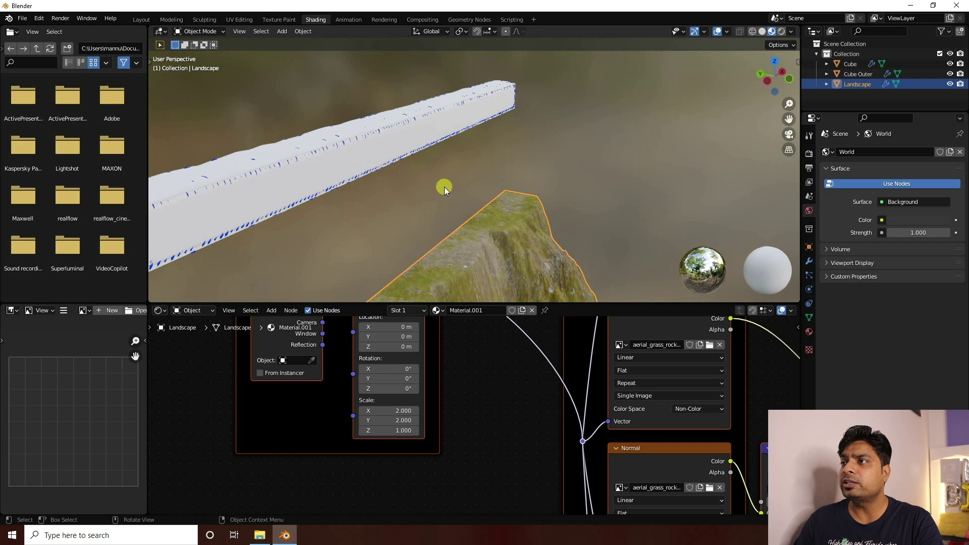
left_click(858, 74)
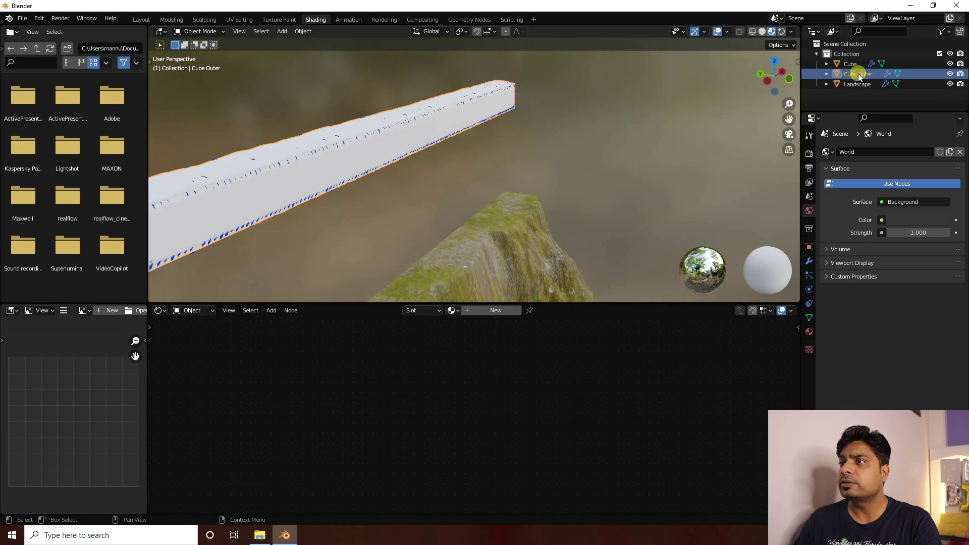
left_click(468, 311)
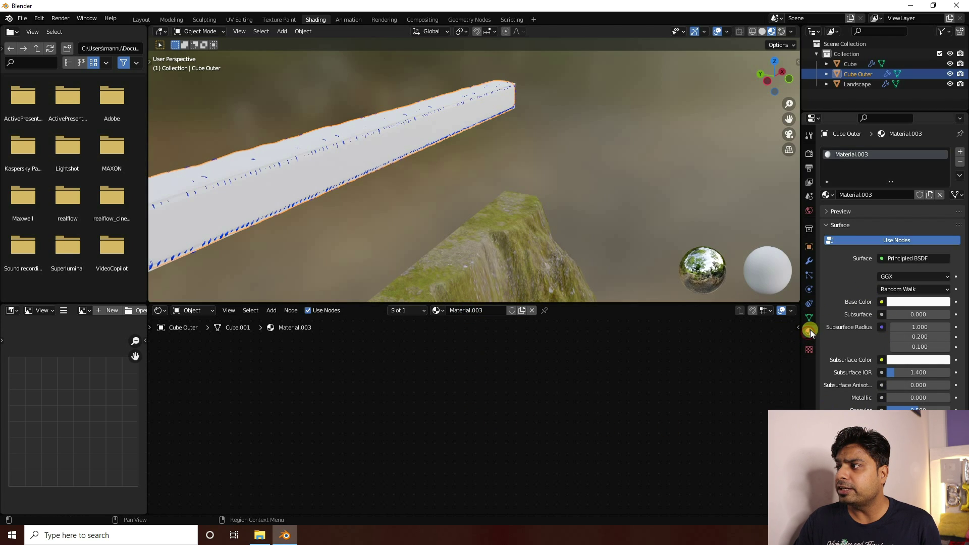
left_click(885, 261)
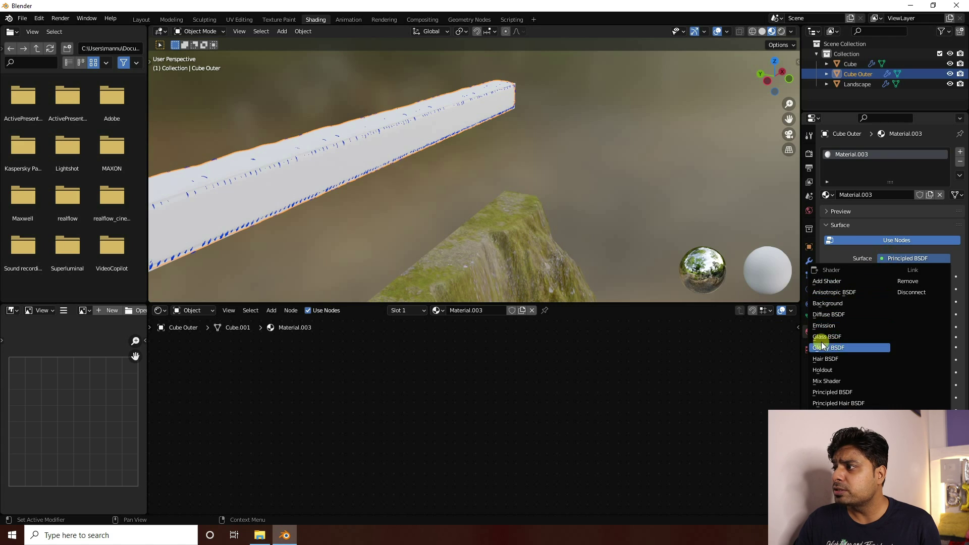
left_click(849, 336)
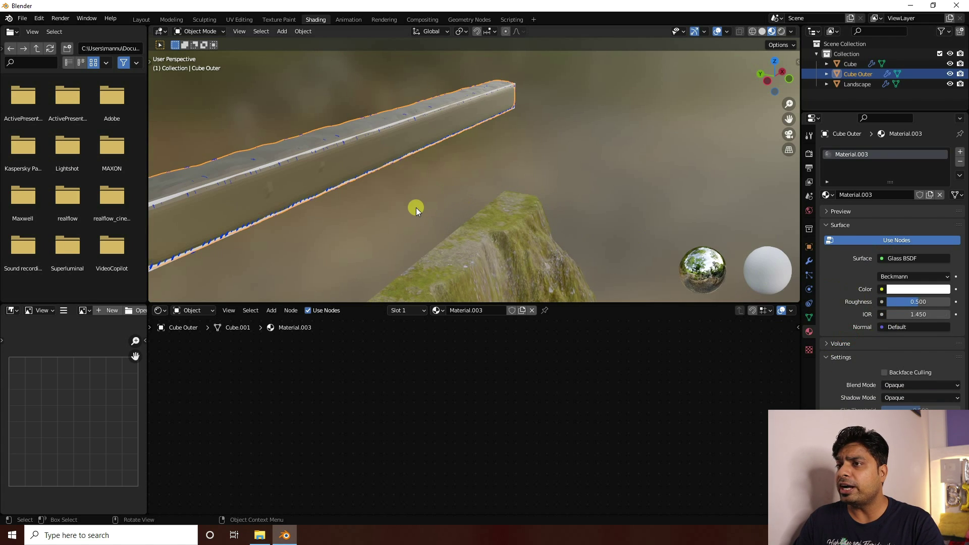
middle_click_drag(416, 208, 503, 216)
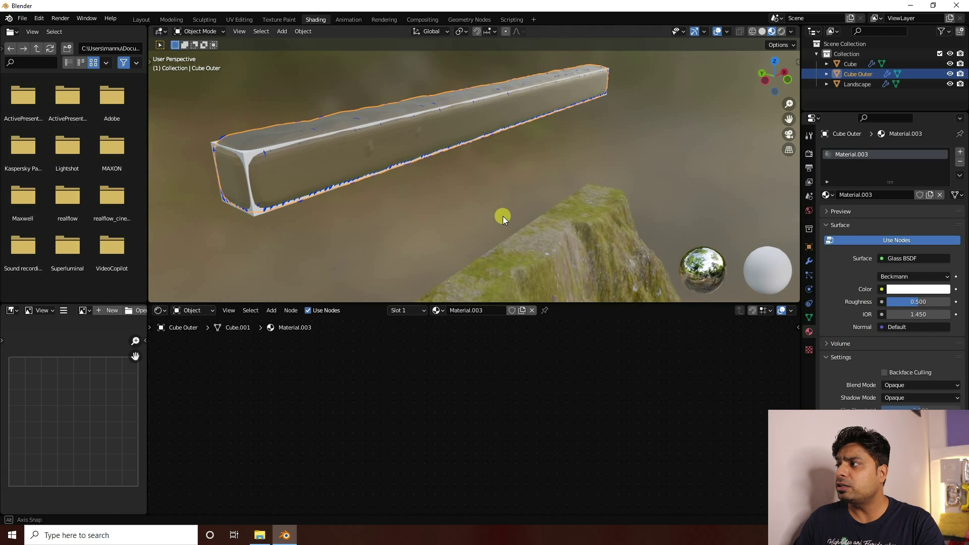
Tint the Glass BSDF color with hue 0.57 and saturation 0.37.
left_click(897, 295)
left_click(886, 244)
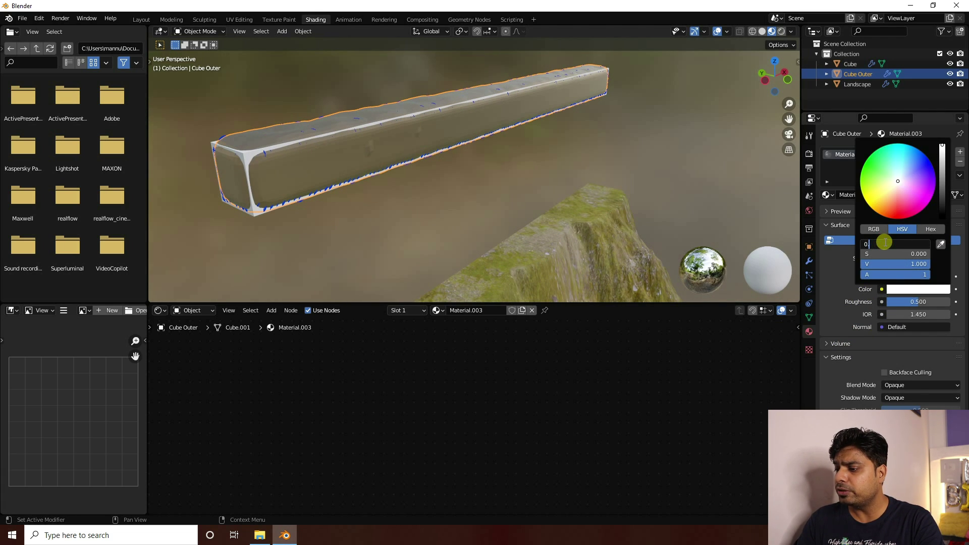
type("0.57")
key("Tab")
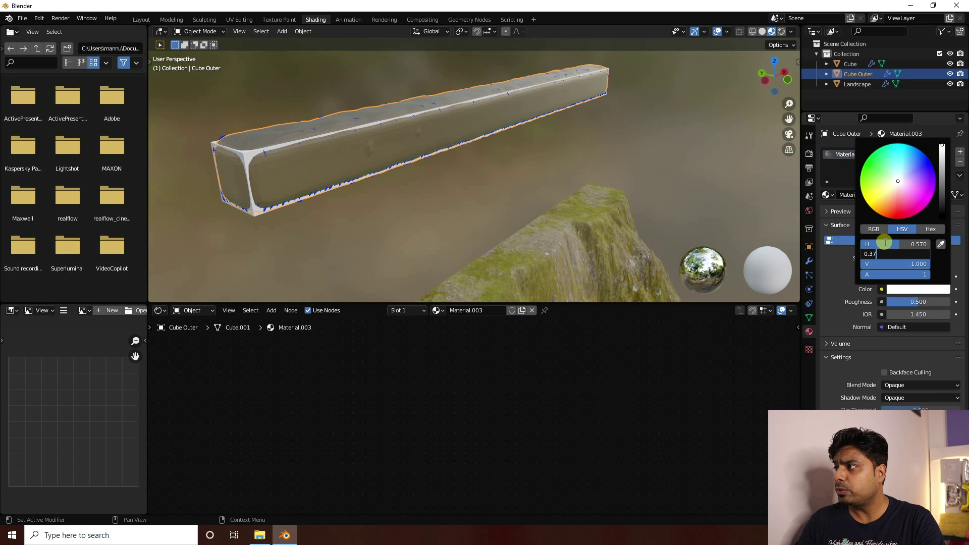
type("0.37")
key("Return")
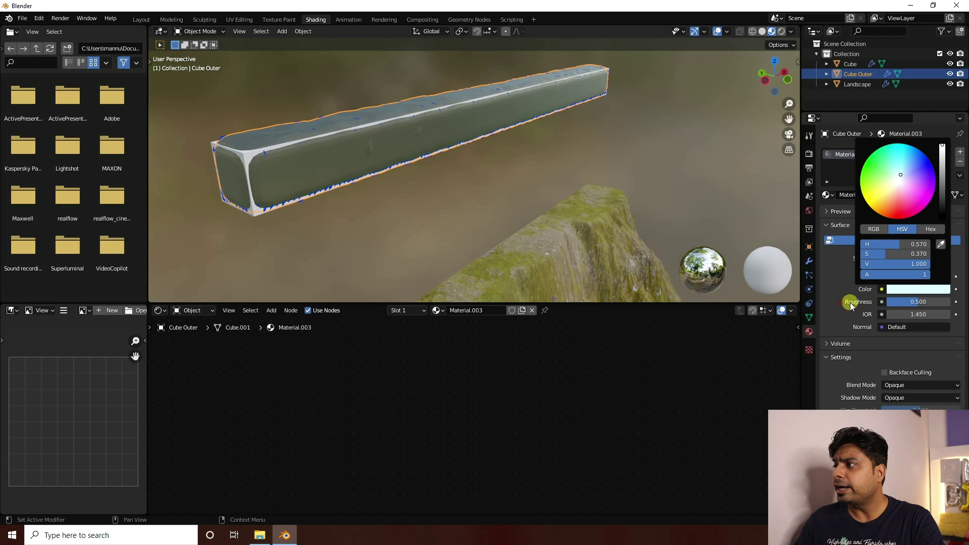
Set the Glass BSDF roughness to 0 and its IOR to 1.333.
left_click(911, 305)
type("0")
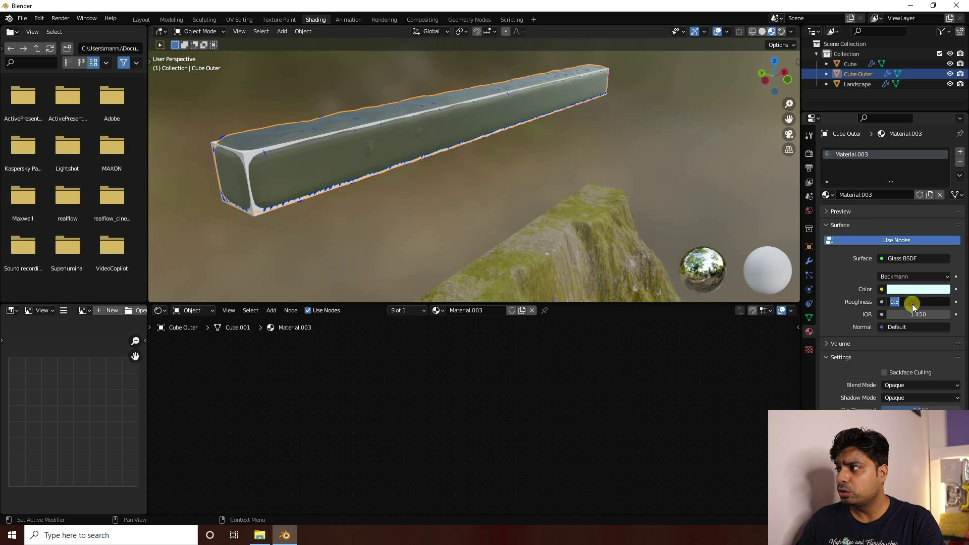
key("Return")
left_click(903, 314)
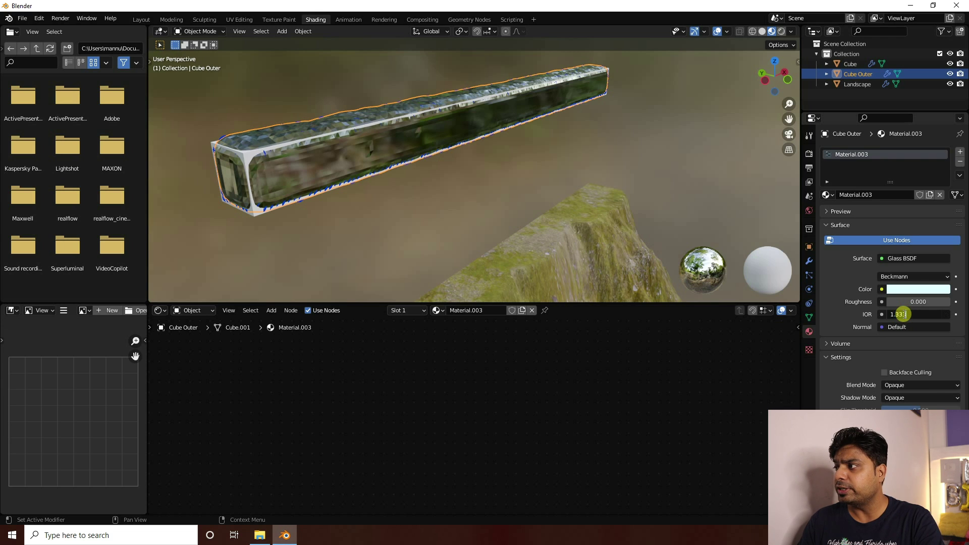
type("1.333")
key("Return")
middle_click_drag(556, 227, 469, 217)
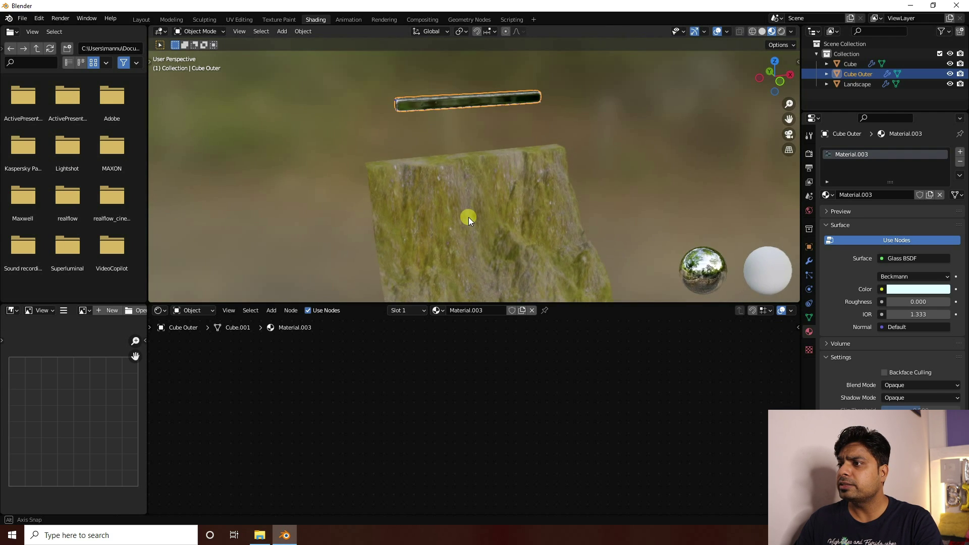
In the Layout workspace, show the scene in Material Preview and play the simulation to frame 20 to examine the glass water.
left_click(138, 19)
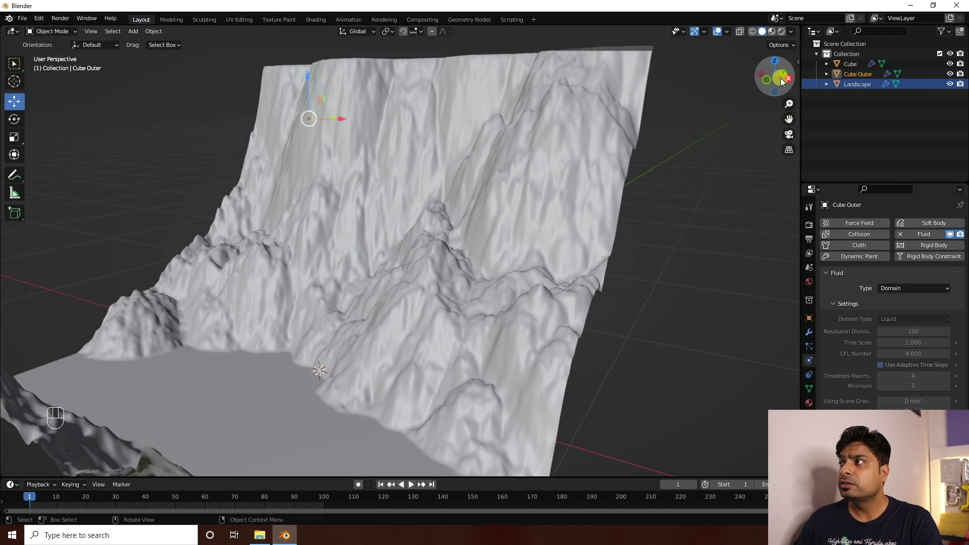
left_click(771, 31)
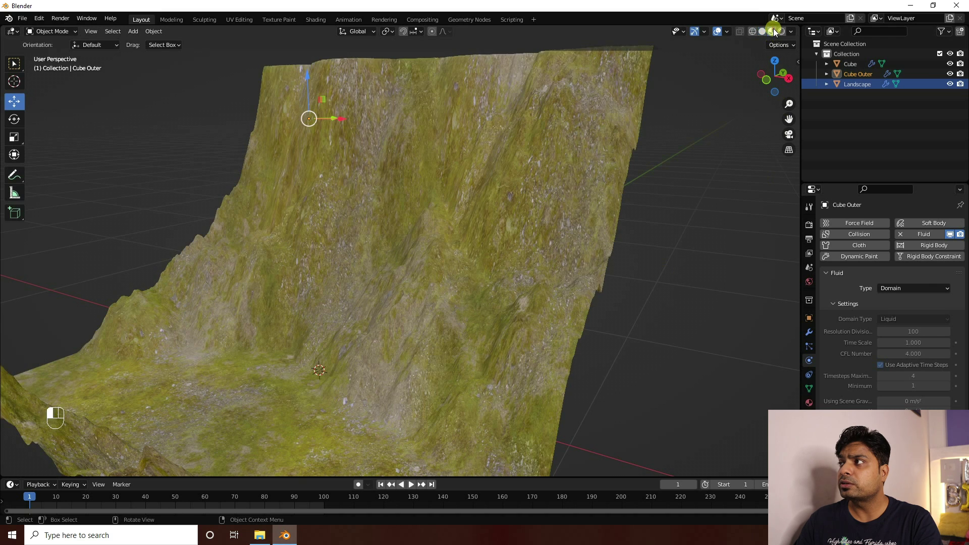
left_click(412, 485)
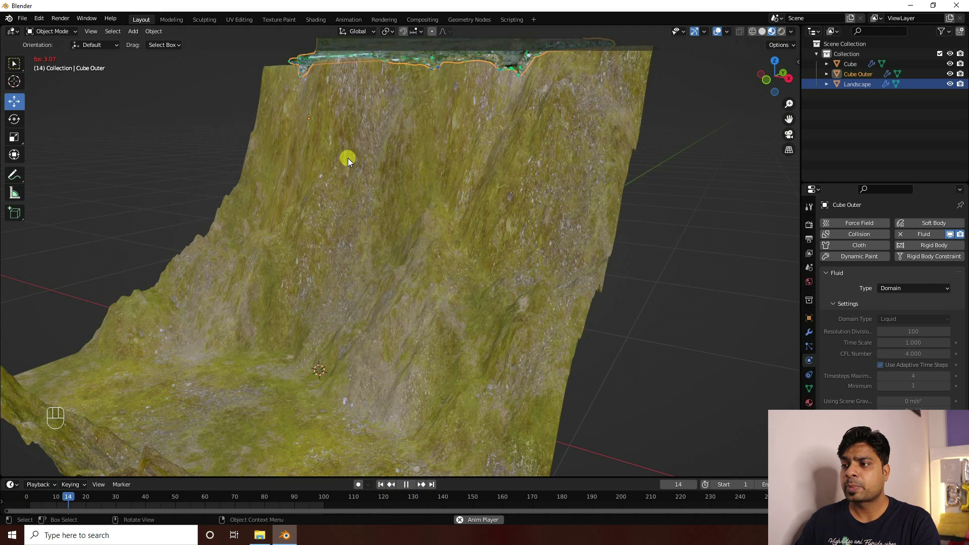
key("space")
middle_click_drag(412, 218, 422, 258, "shift")
scroll(407, 228, "up", 3)
scroll(374, 248, "down", 6)
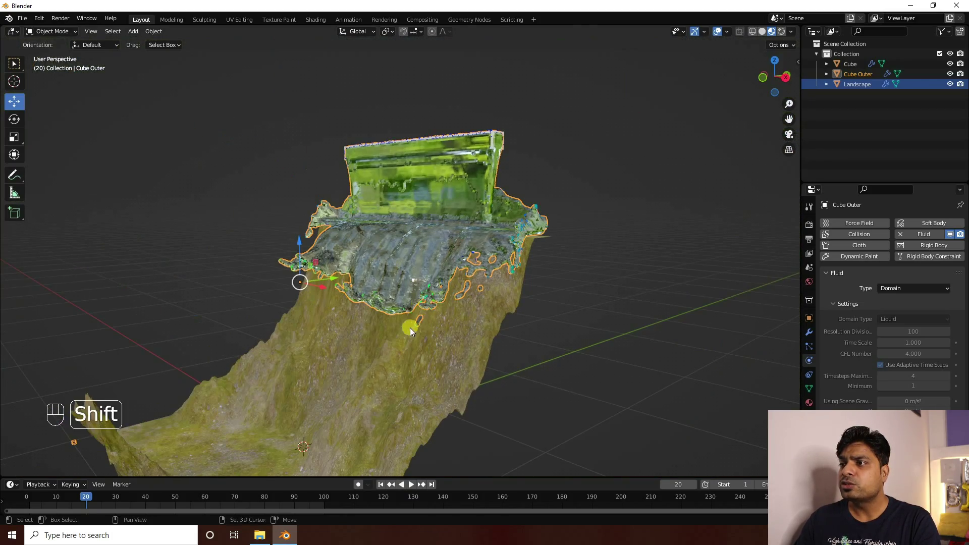
middle_click_drag(410, 331, 431, 259, "shift")
Use artist_workshop_8k.exr from the Water Fall folder as an Environment Texture for the world background color.
left_click(810, 282)
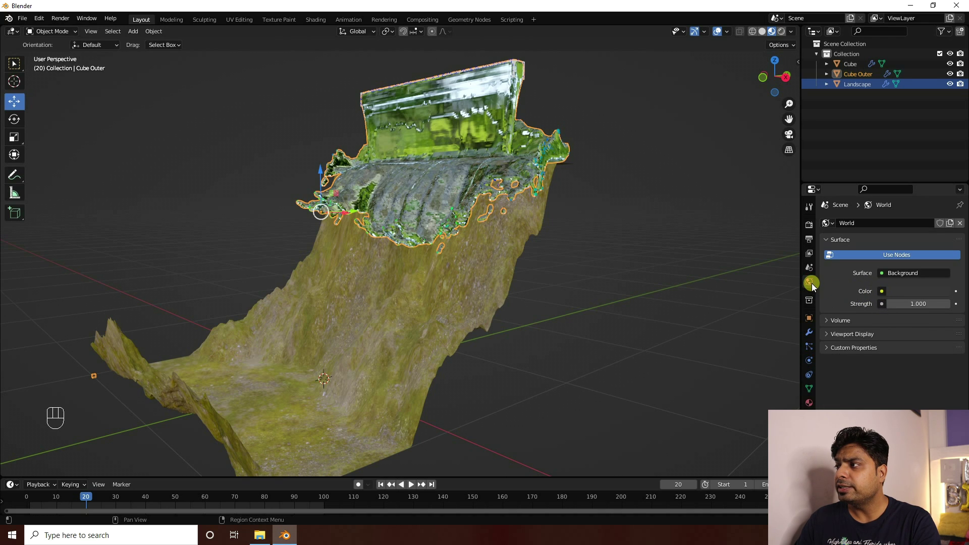
left_click(881, 291)
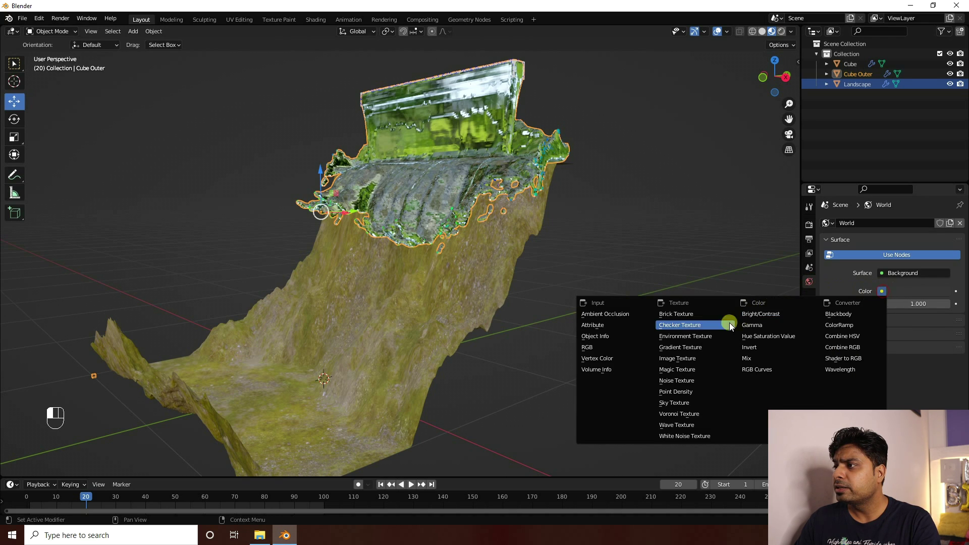
left_click(679, 339)
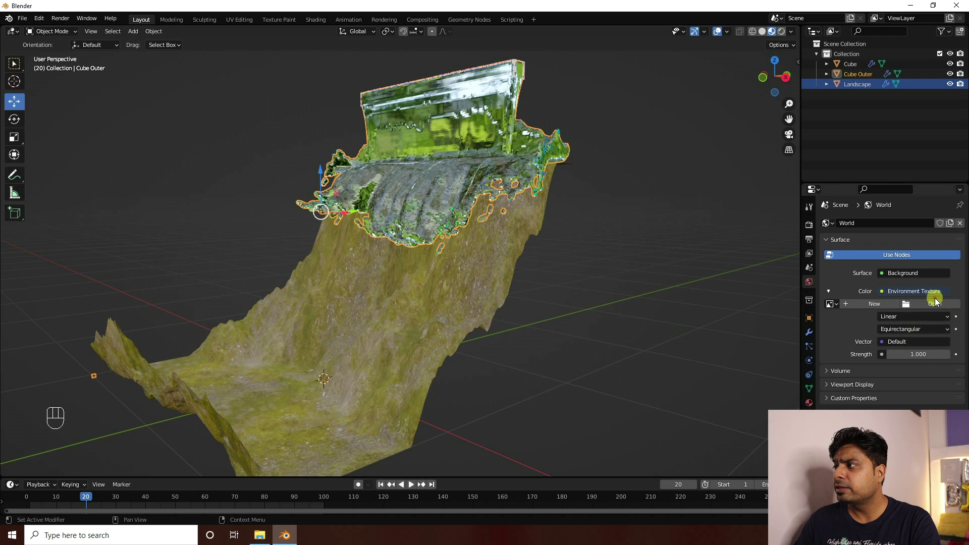
left_click(935, 305)
left_click(135, 233)
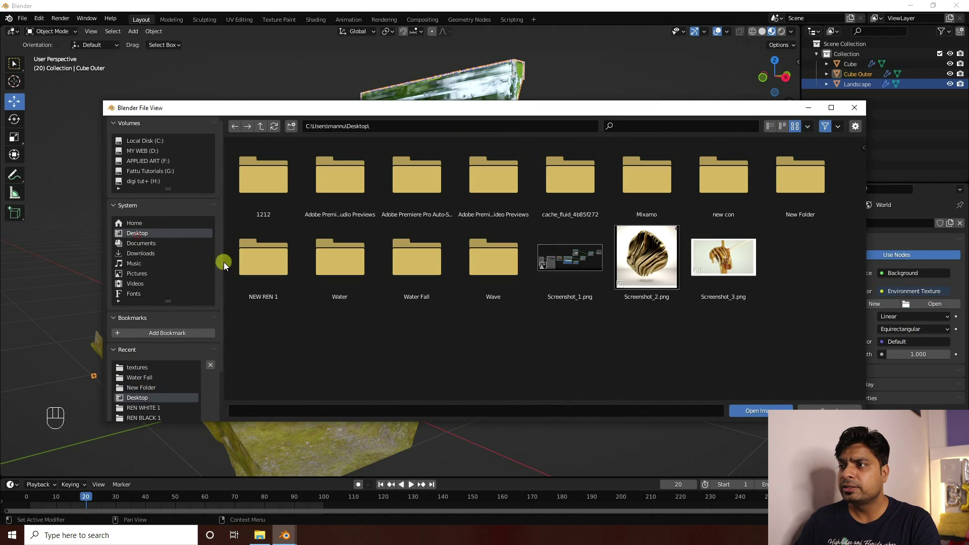
double_click(407, 264)
left_click(713, 220)
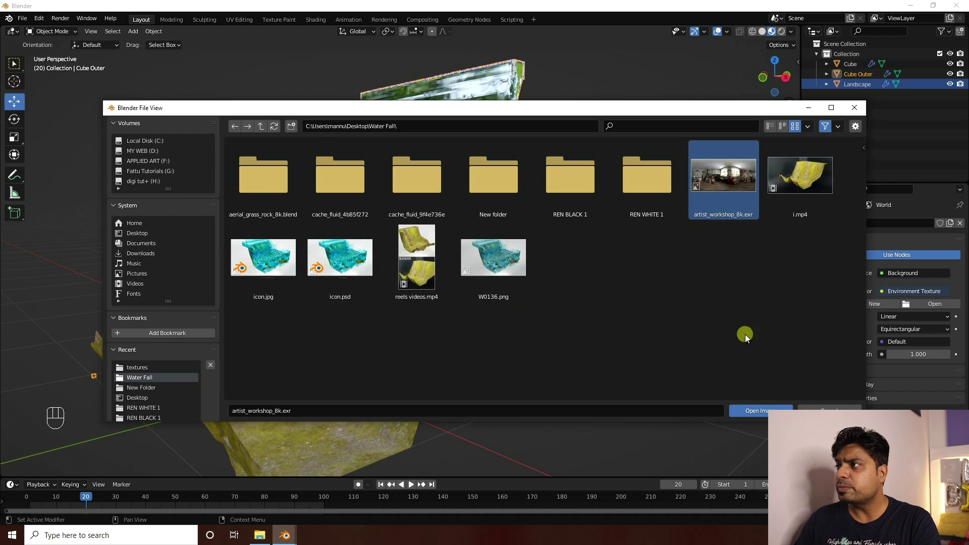
left_click(759, 410)
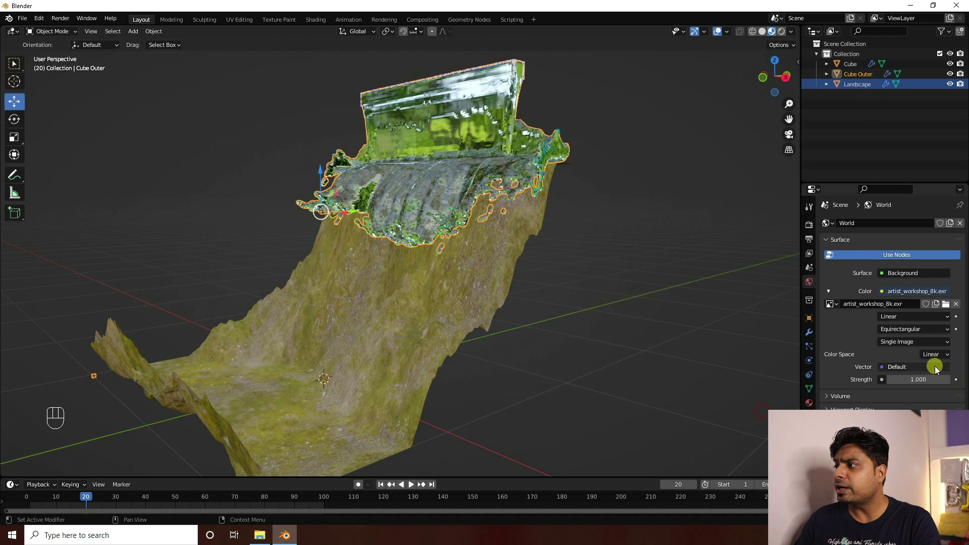
Set the world background strength to 1.5.
left_click(933, 381)
type("1")
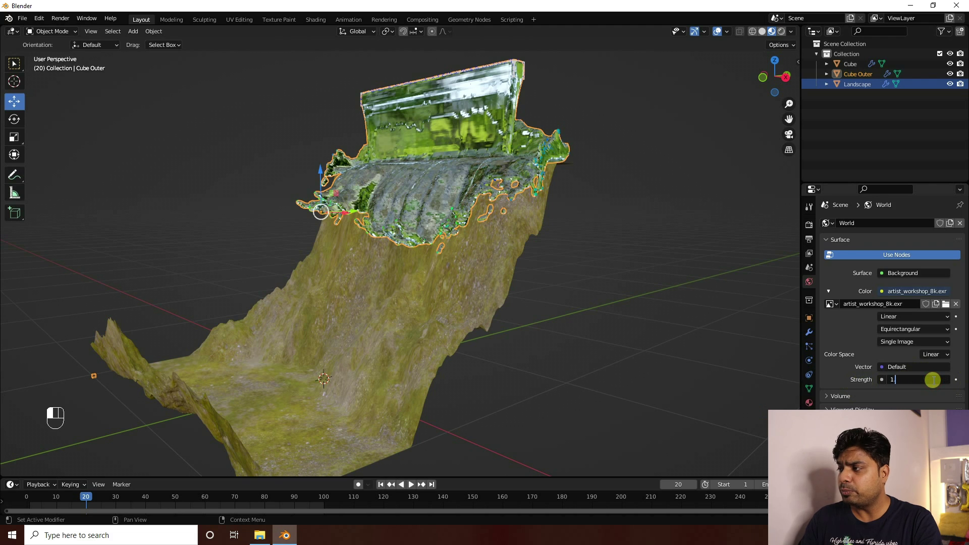
type(".5")
key("Return")
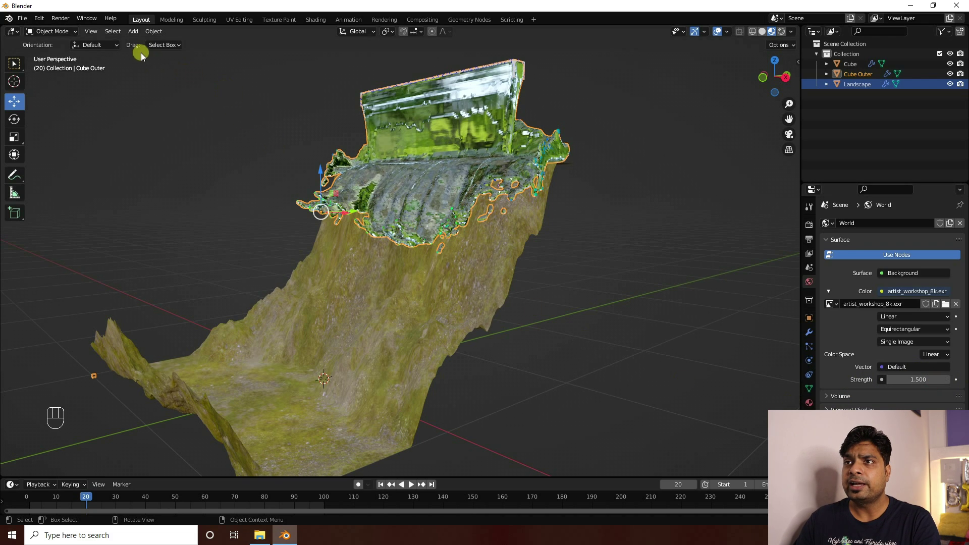
Play the simulation on to frame 33 and add an area light to the scene.
left_click(410, 485)
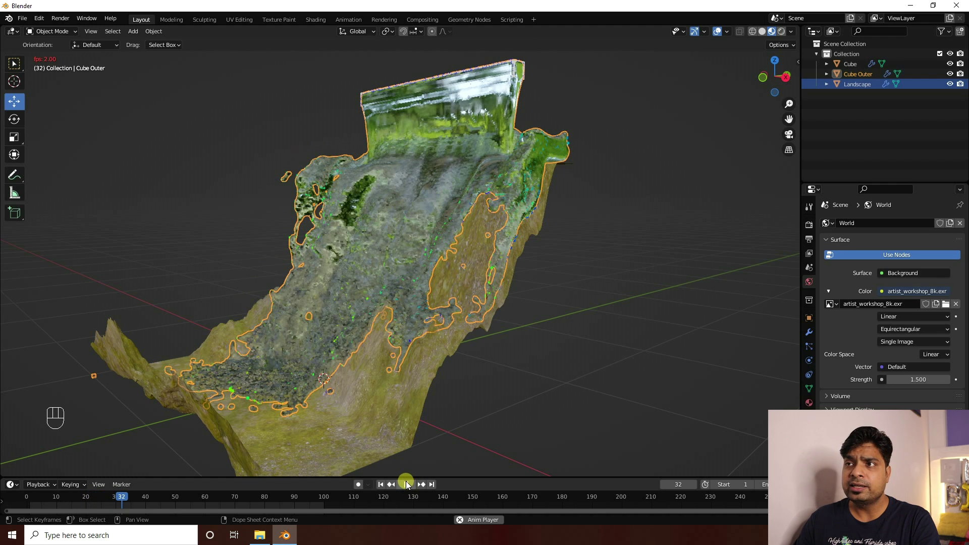
key("space")
left_click(134, 32)
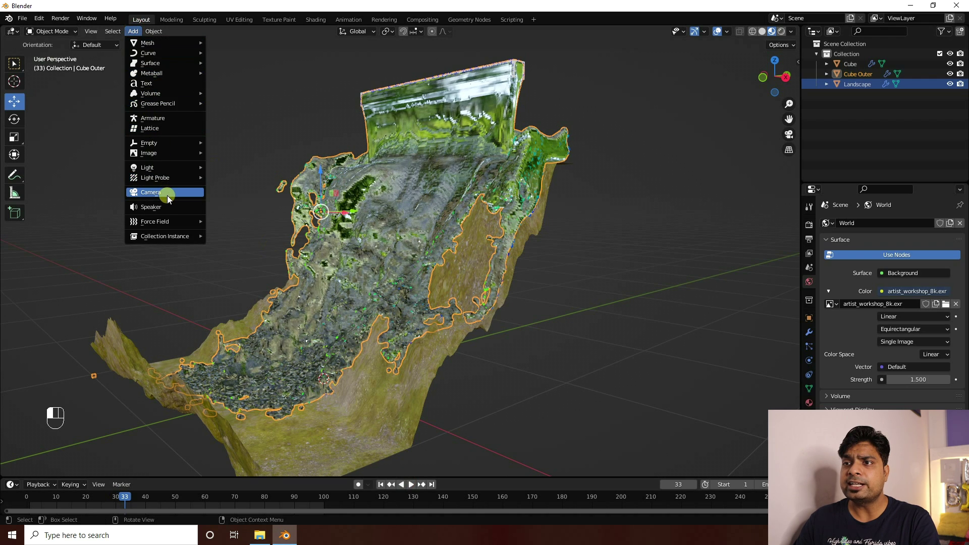
mouse_move(166, 169)
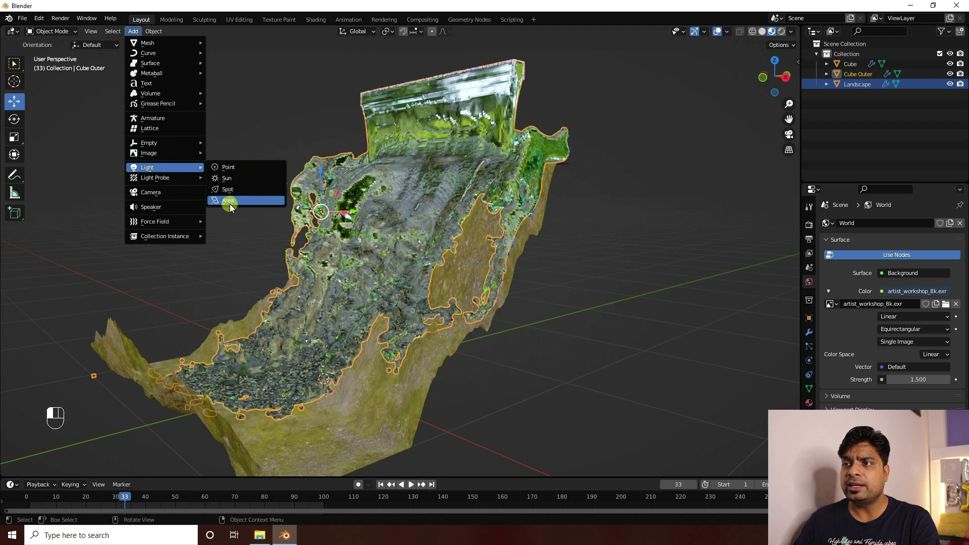
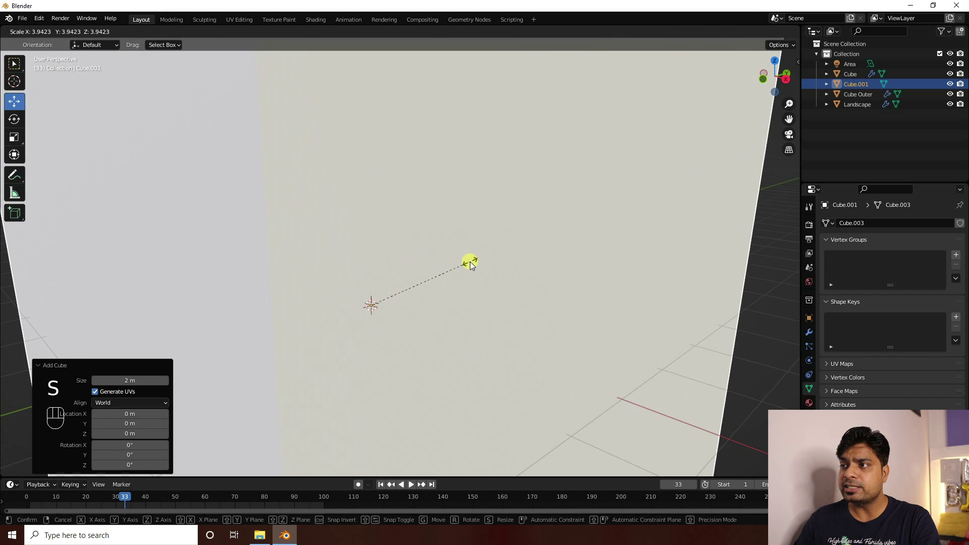
Scale the new cube up by about 3.94 and again by about 1.16 so it encloses the waterfall.
left_click(470, 262)
scroll(396, 290, "down", 5)
key("s")
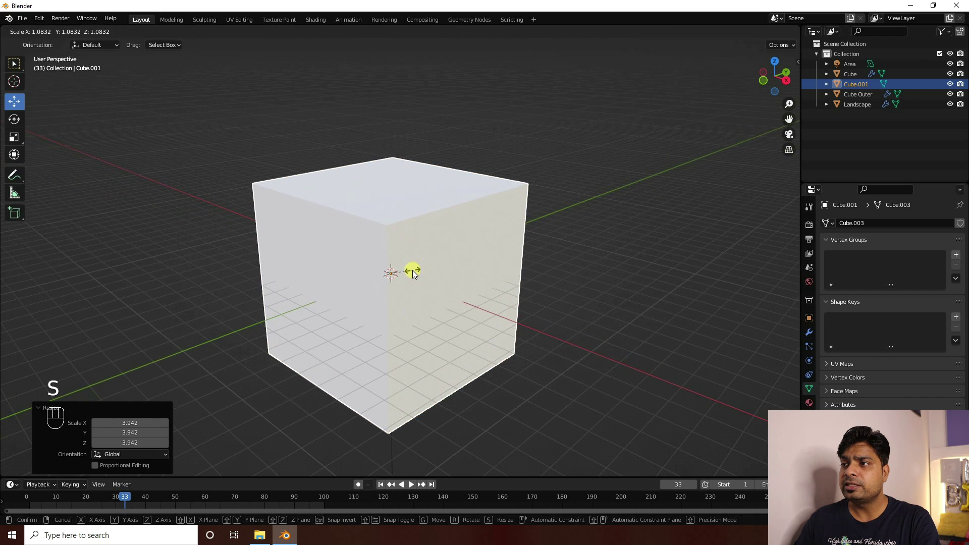
left_click(407, 265)
Delete the cube's two near side faces and its top face, keeping the floor and two back walls.
left_click(50, 31)
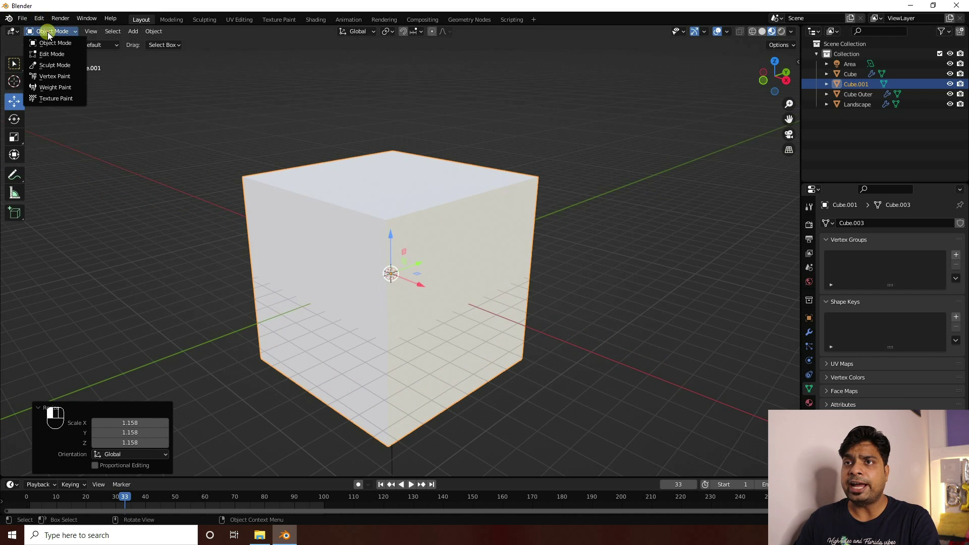
left_click(44, 50)
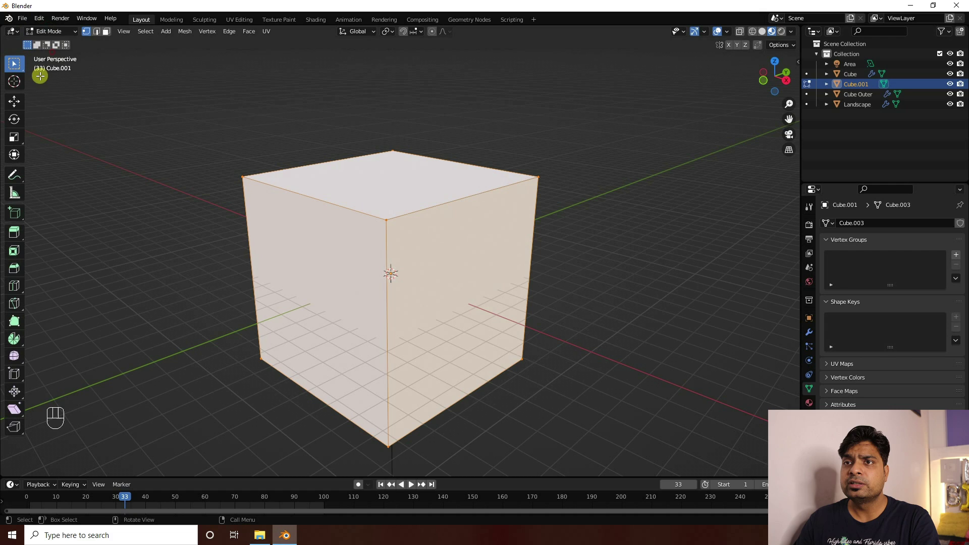
left_click(106, 34)
left_click(288, 222)
key("Delete")
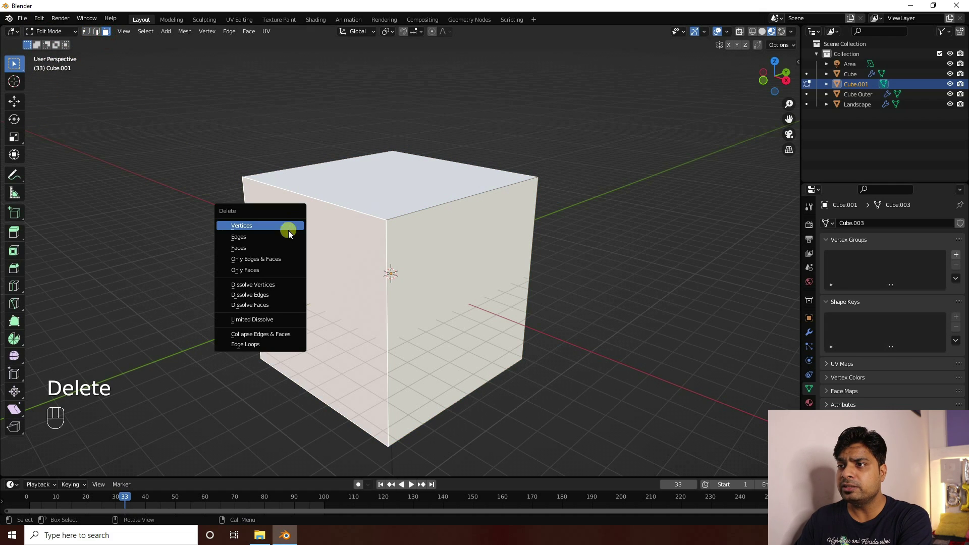
left_click(262, 246)
key("Delete")
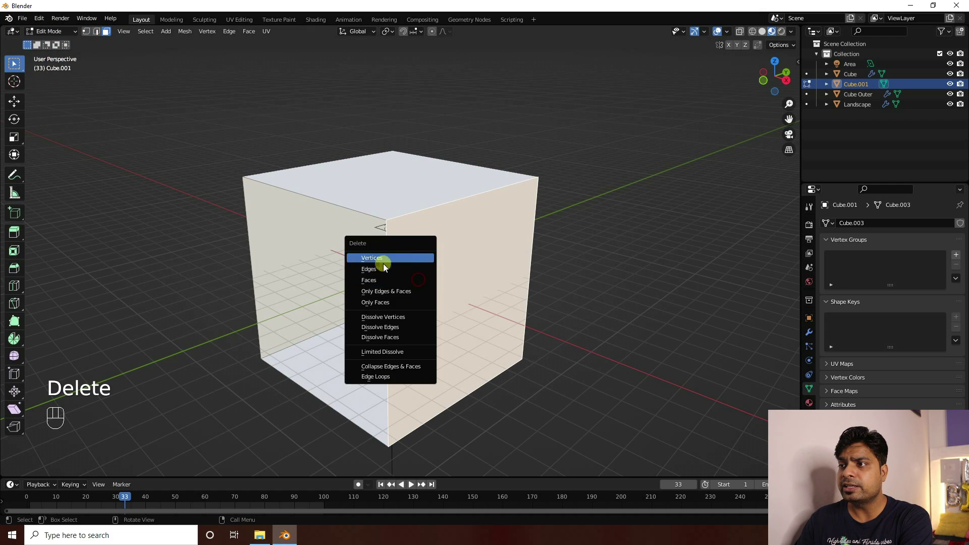
left_click(379, 279)
left_click(385, 199)
key("Delete")
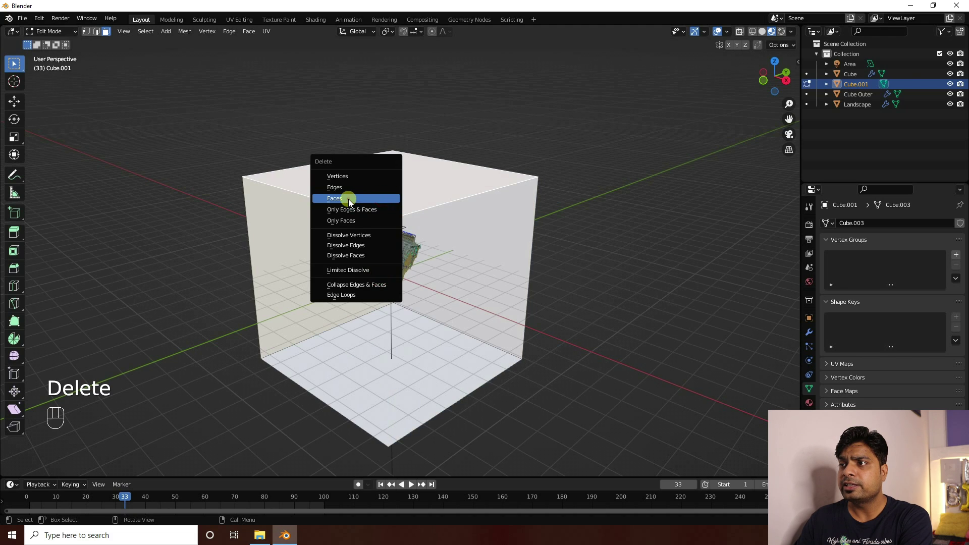
left_click(346, 198)
Return to Object Mode and raise the open cube along Z, finishing with a move of about 0.98 m, so its floor sits under the waterfall.
left_click(14, 101)
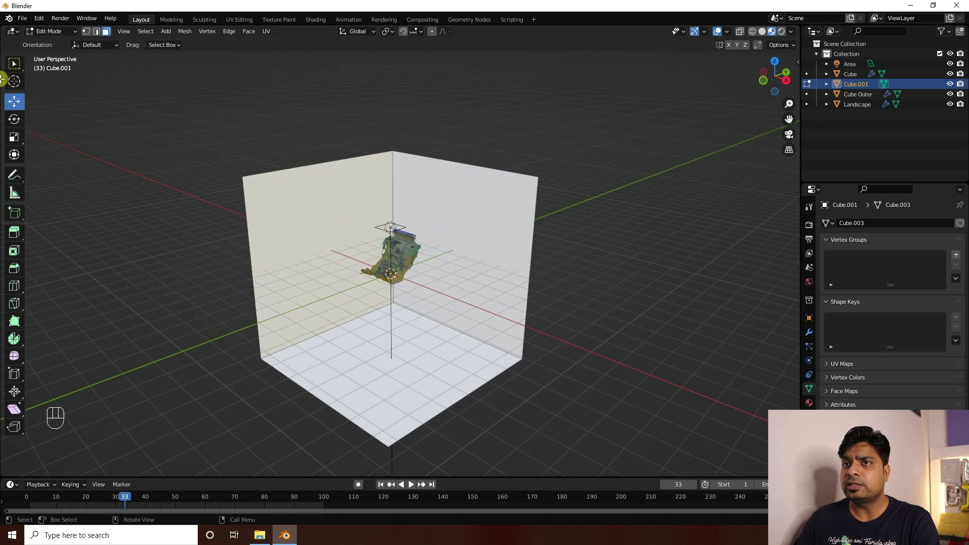
left_click(54, 31)
left_click(51, 44)
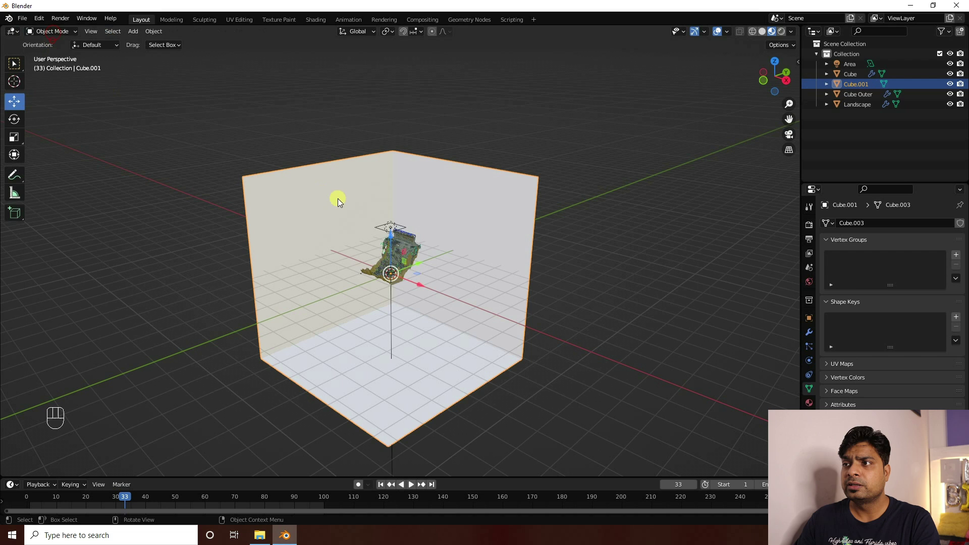
left_click_drag(391, 240, 391, 195)
middle_click_drag(429, 278, 409, 199)
left_click_drag(391, 183, 391, 158)
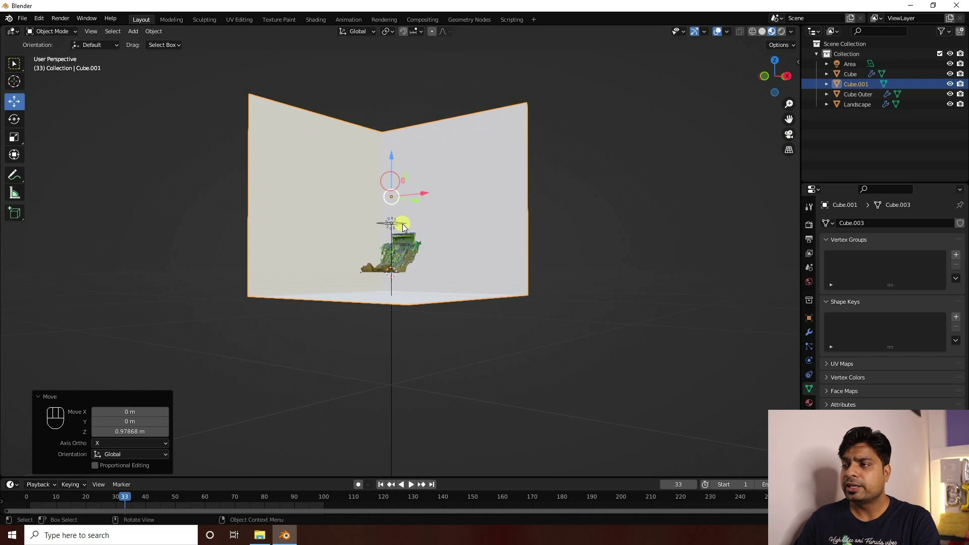
middle_click_drag(401, 222, 394, 276)
scroll(379, 265, "up", 5)
Select the backdrop's two wall-to-floor edges and add a Bevel modifier with an amount of 0.31 m and 19 segments.
left_click(266, 321)
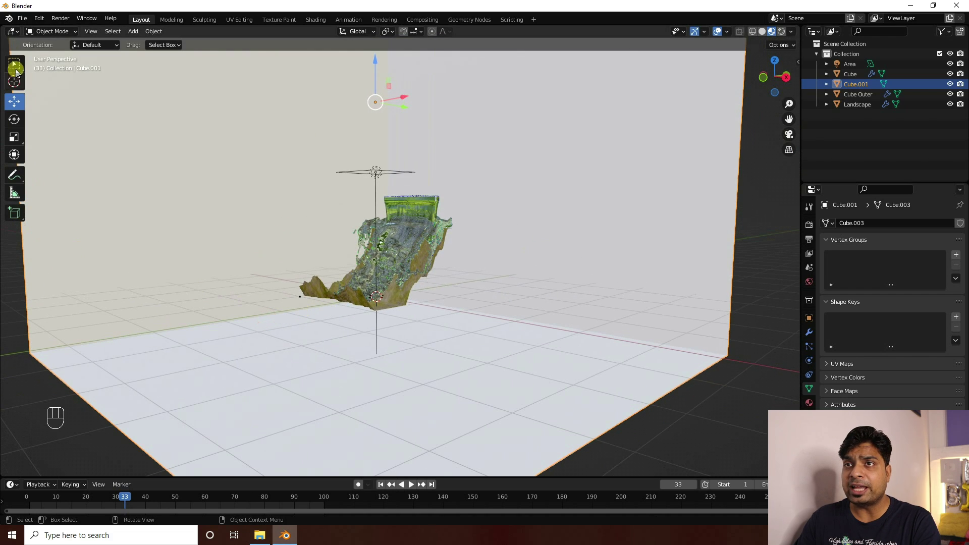
left_click(50, 31)
left_click(52, 51)
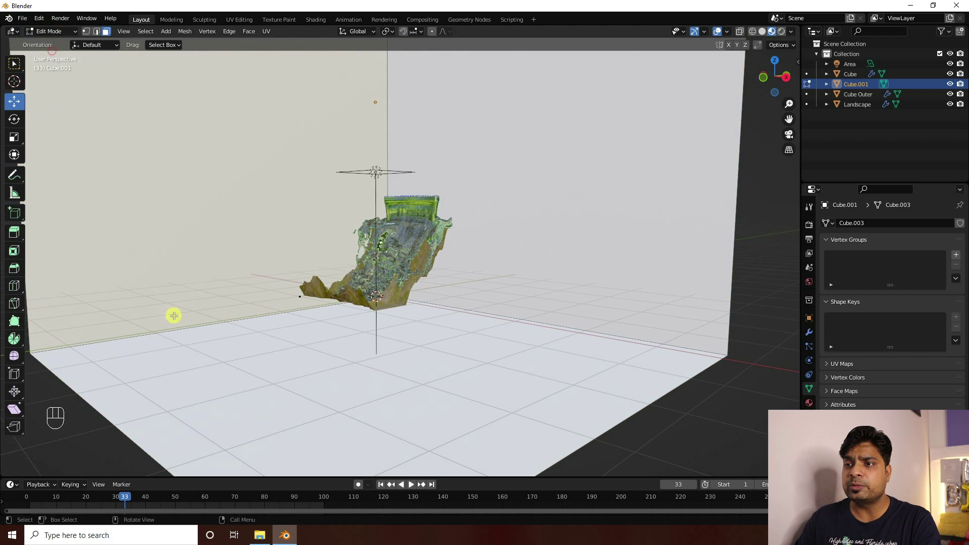
left_click(97, 32)
left_click(205, 323)
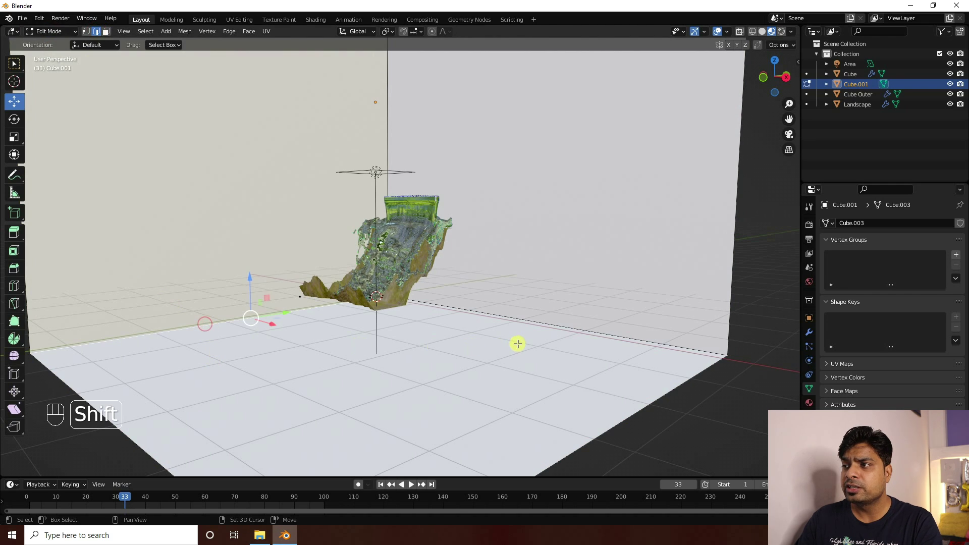
left_click(525, 323, "shift")
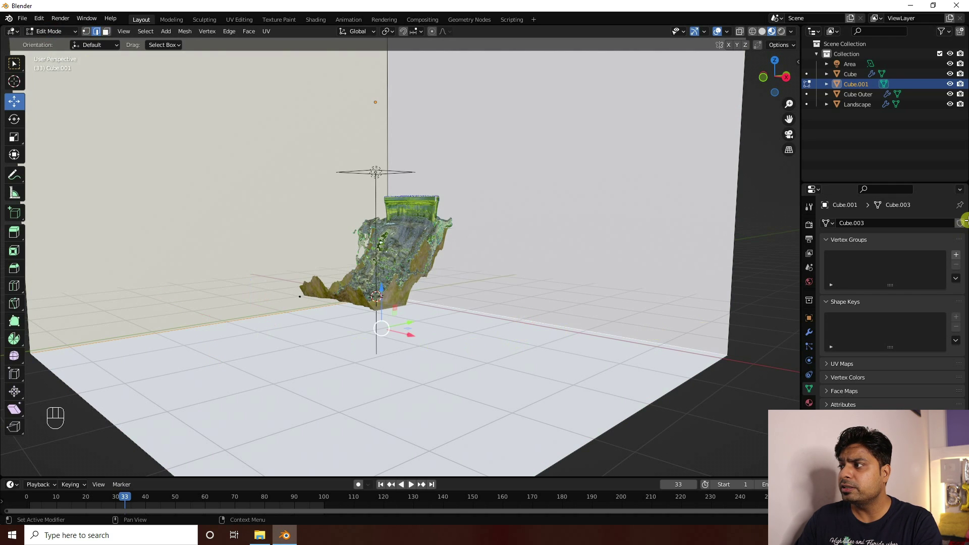
left_click(808, 332)
left_click(845, 221)
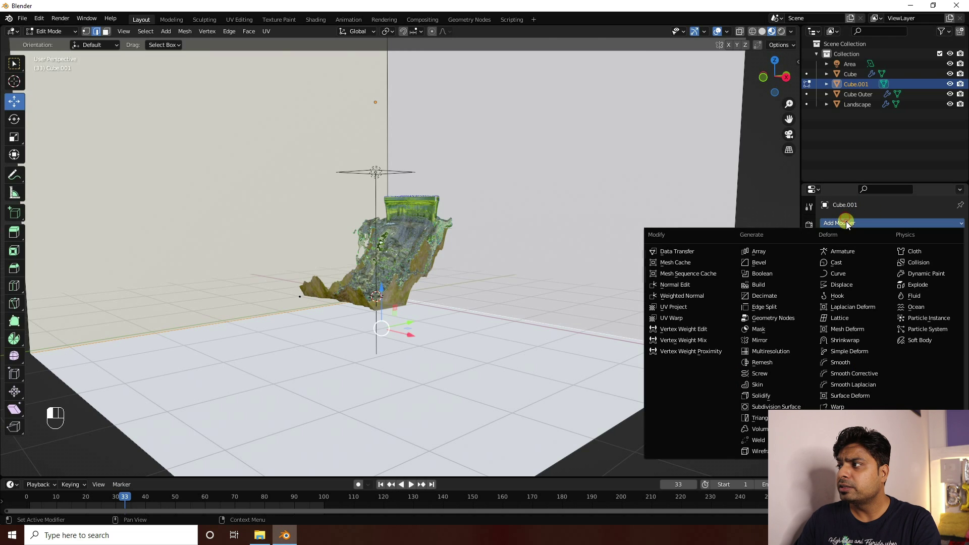
left_click(770, 262)
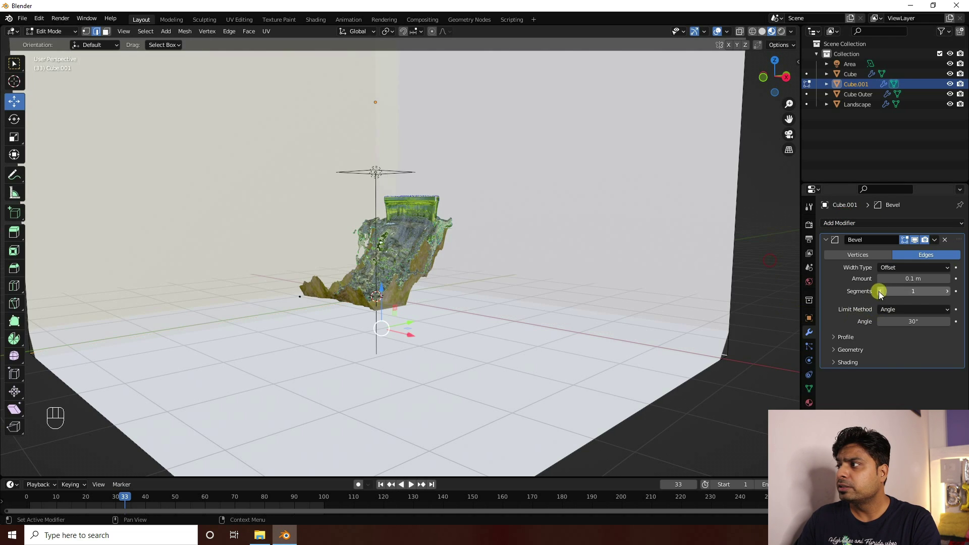
mouse_move(917, 278)
left_mouse_down()
mouse_move(936, 278)
mouse_move(909, 294)
mouse_move(926, 295)
left_mouse_up()
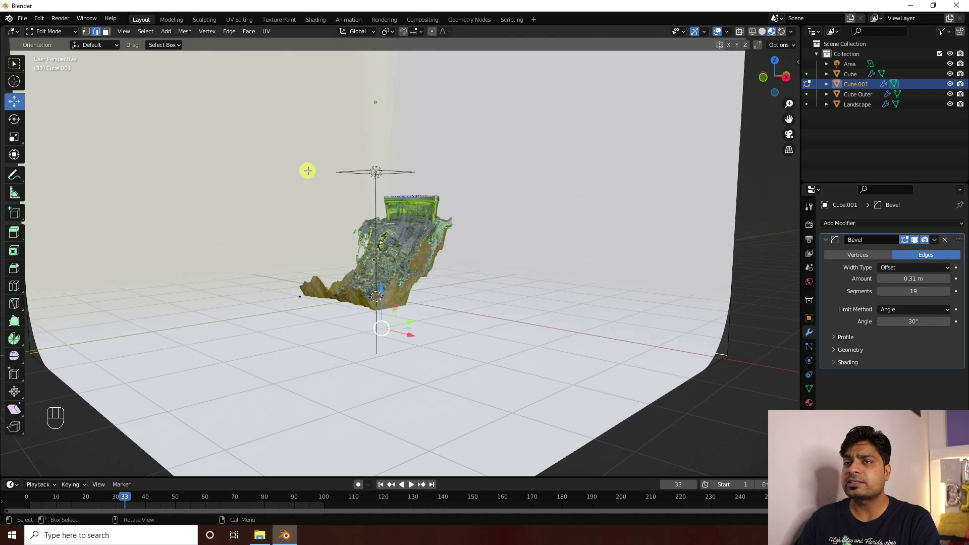
left_click(50, 31)
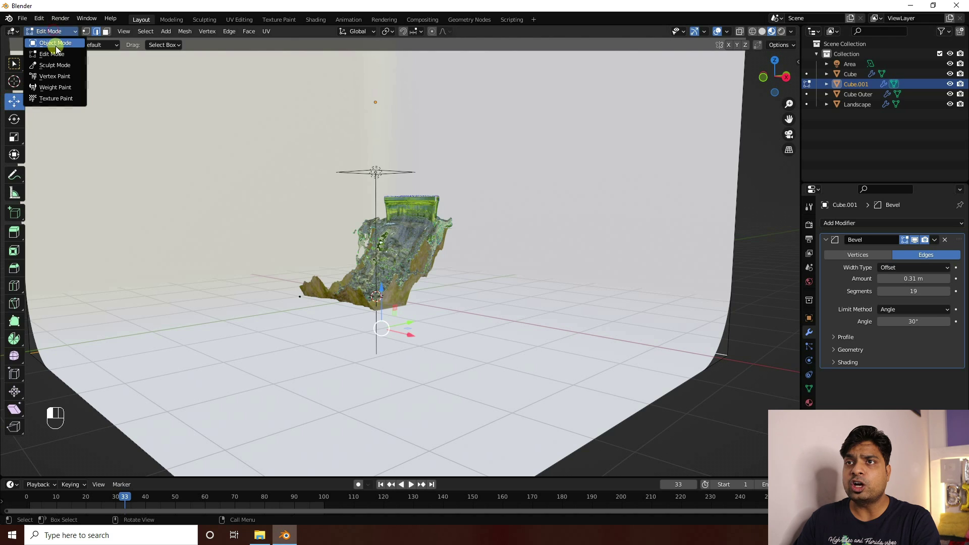
left_click(55, 46)
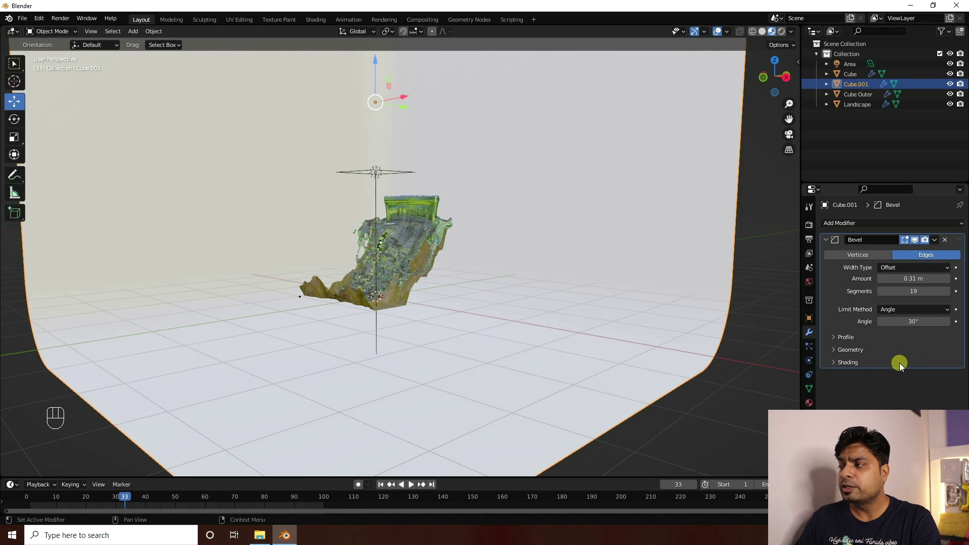
Give the backdrop a new material with a near-black base color, value about 0.011.
left_click(810, 403)
left_click(859, 265)
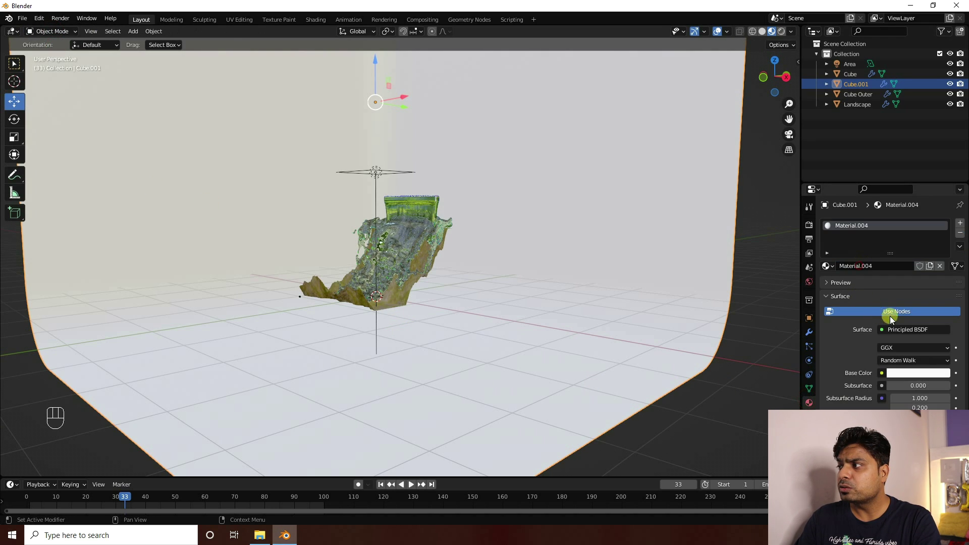
left_click(904, 374)
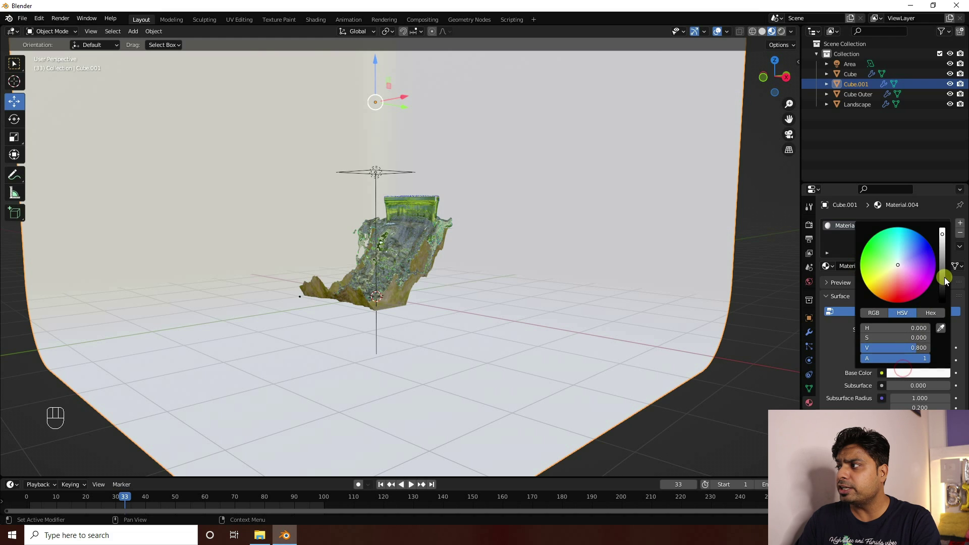
left_click_drag(944, 277, 943, 295)
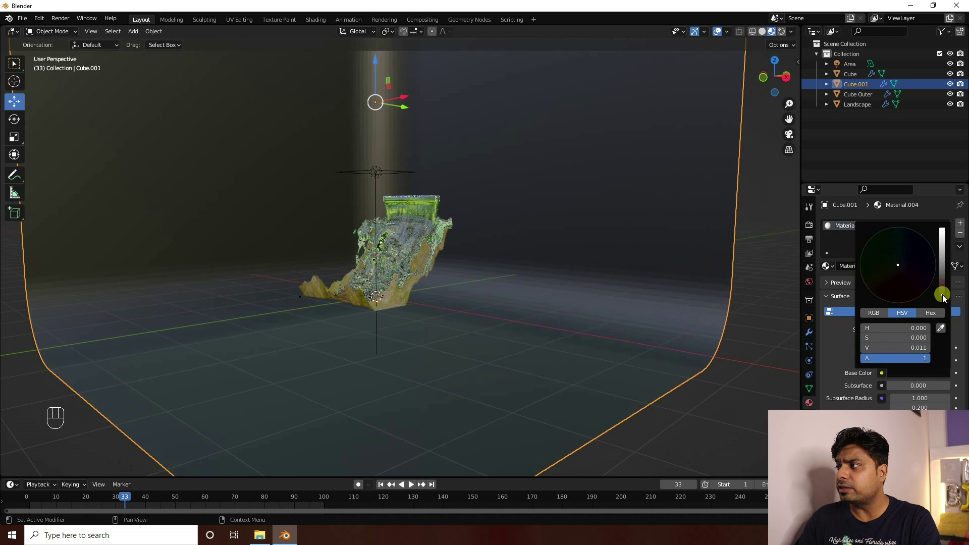
left_click(758, 353)
Add a camera and align it to the current close view of the waterfall.
scroll(373, 219, "up", 6)
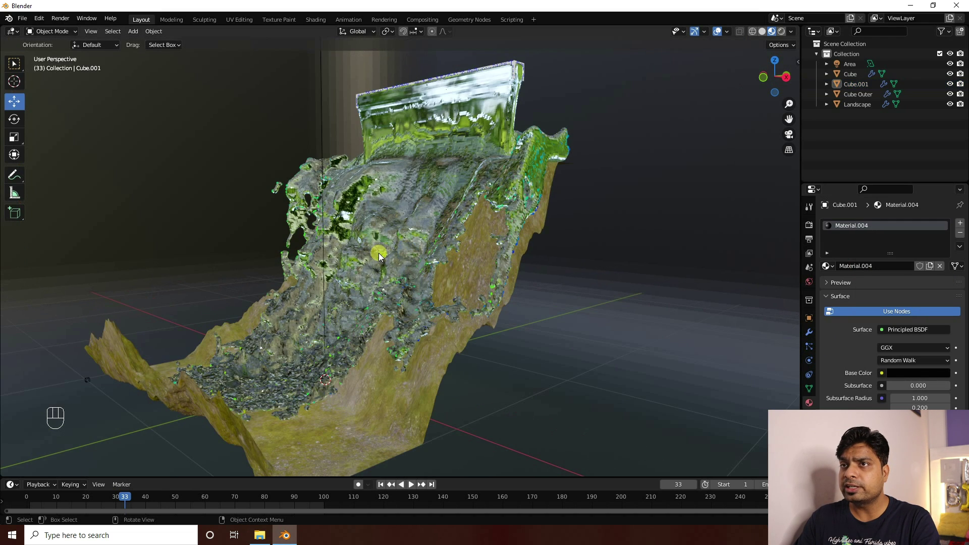
left_click(134, 31)
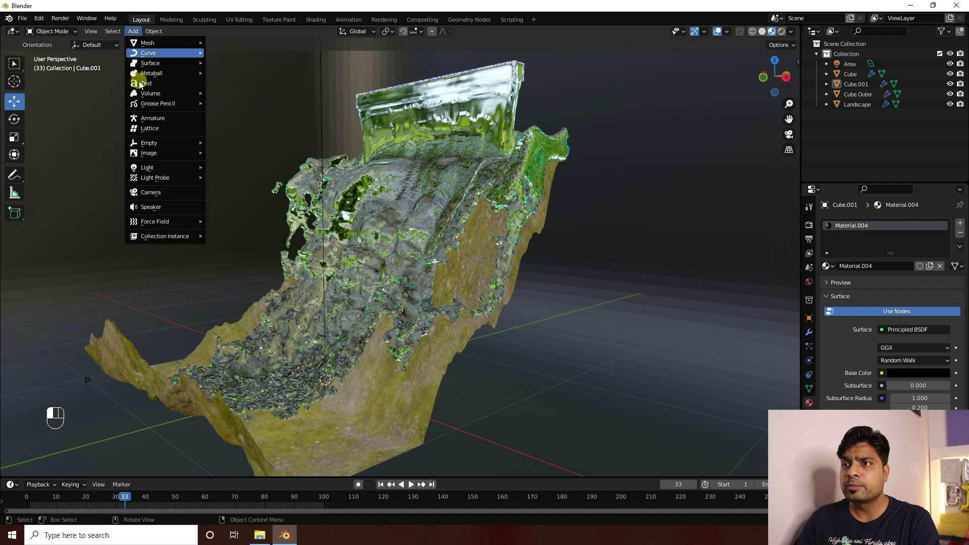
left_click(165, 191)
key("ctrl+alt+KP_0")
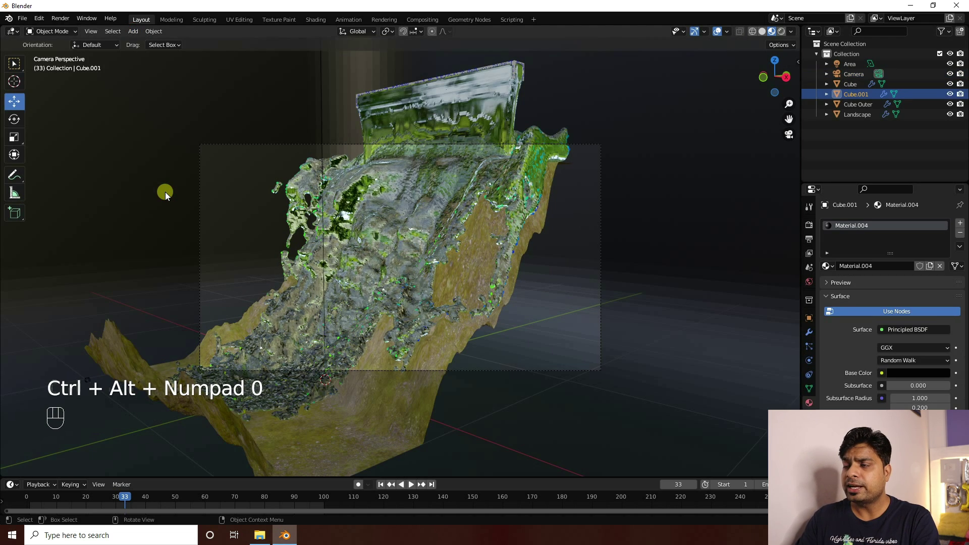
scroll(441, 227, "down", 1)
scroll(442, 227, "up", 2)
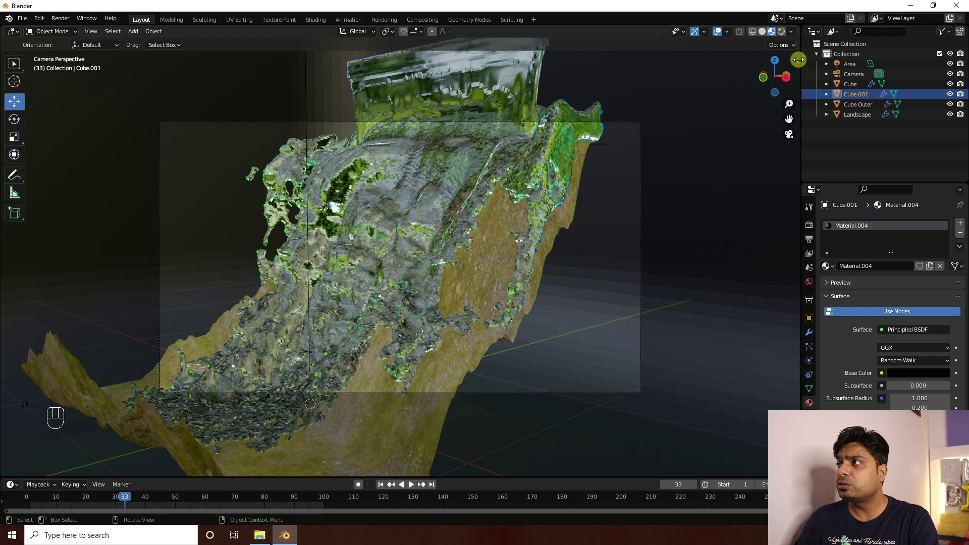
Lock the camera to the view, reframe it so the whole waterfall and cliff fit, and unlock it again.
left_click(798, 59)
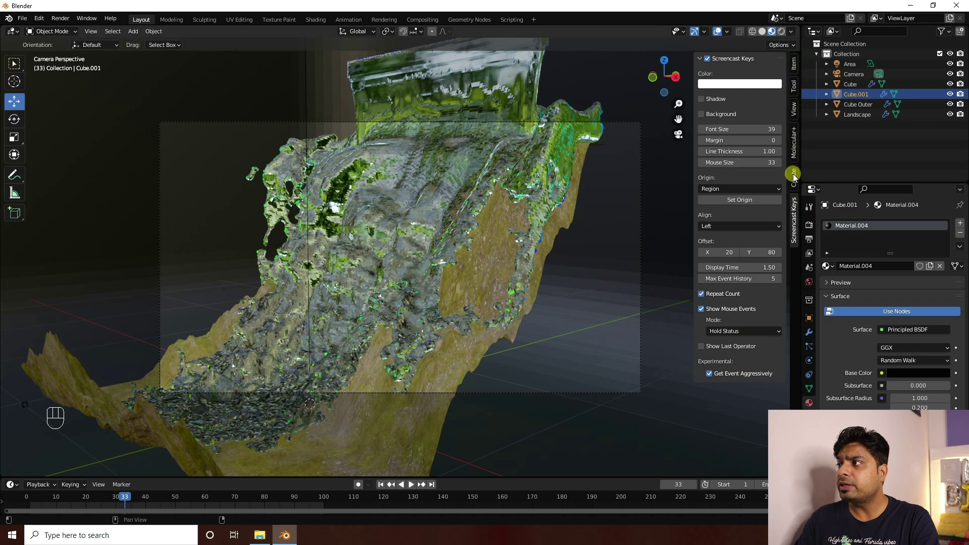
left_click(794, 63)
left_click(794, 111)
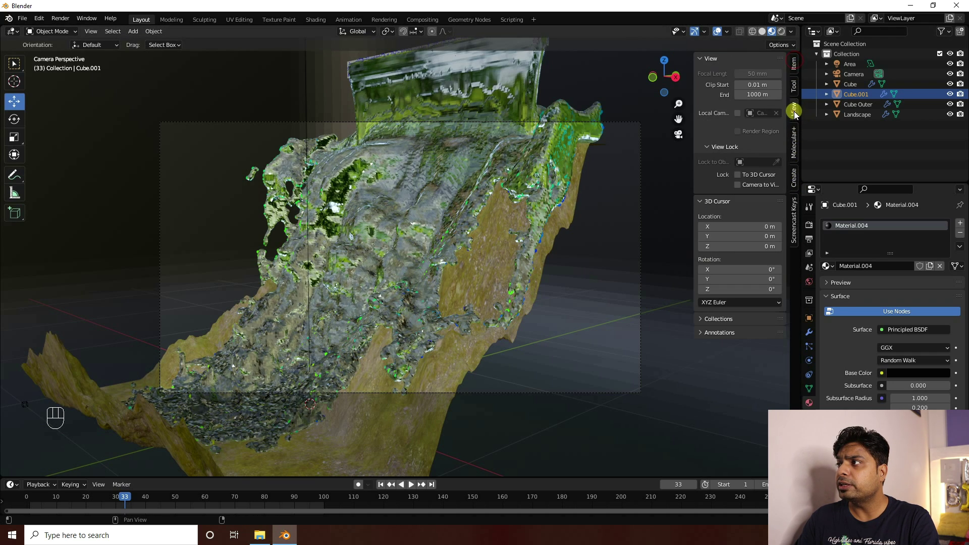
left_click(738, 185)
scroll(426, 216, "down", 3)
middle_click_drag(426, 216, 455, 259)
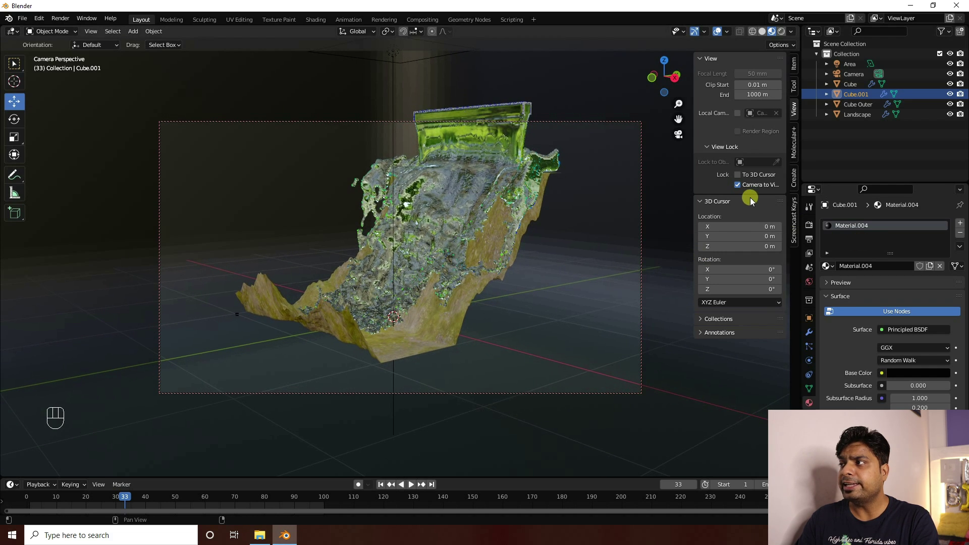
left_click(738, 185)
scroll(667, 190, "up", 2)
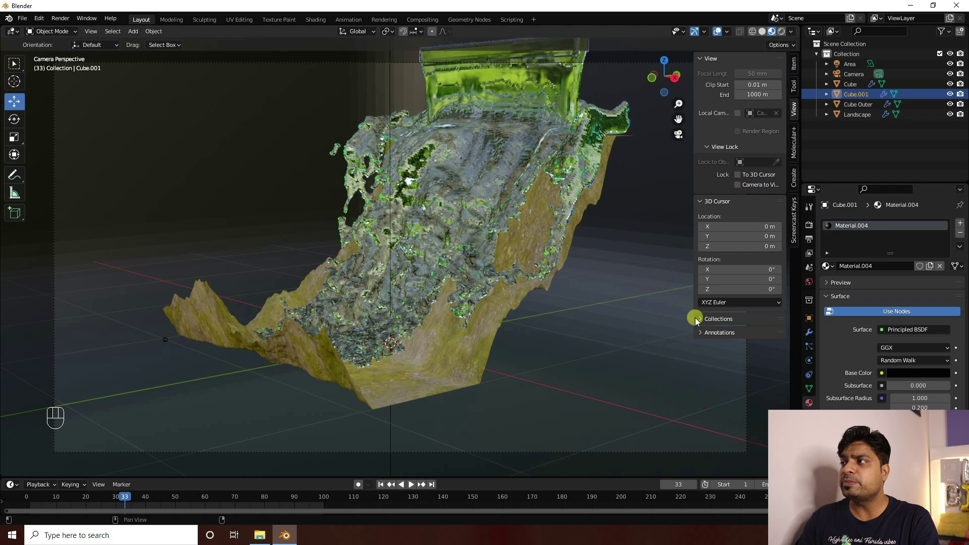
key("n")
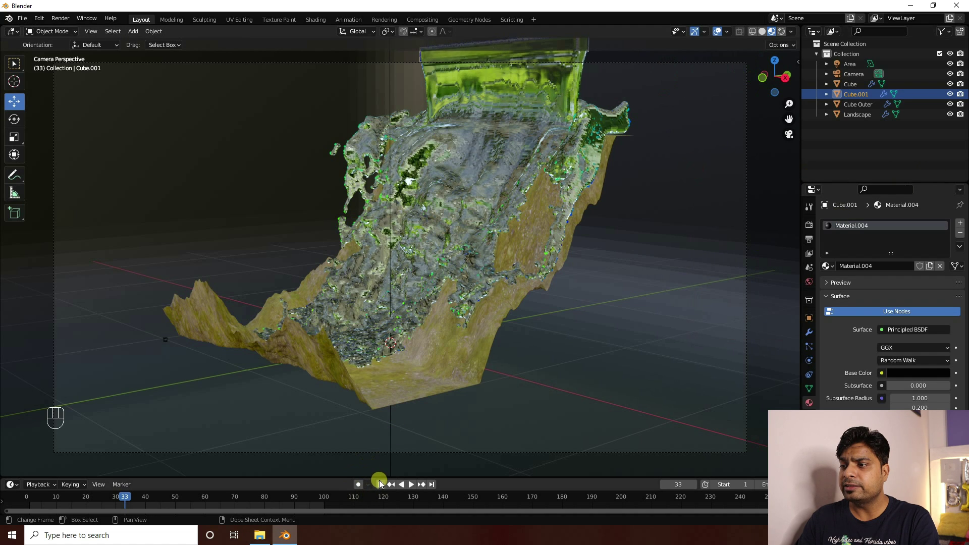
Play the simulation through the camera view and stop it at frame 24.
left_click(432, 485)
left_click(411, 484)
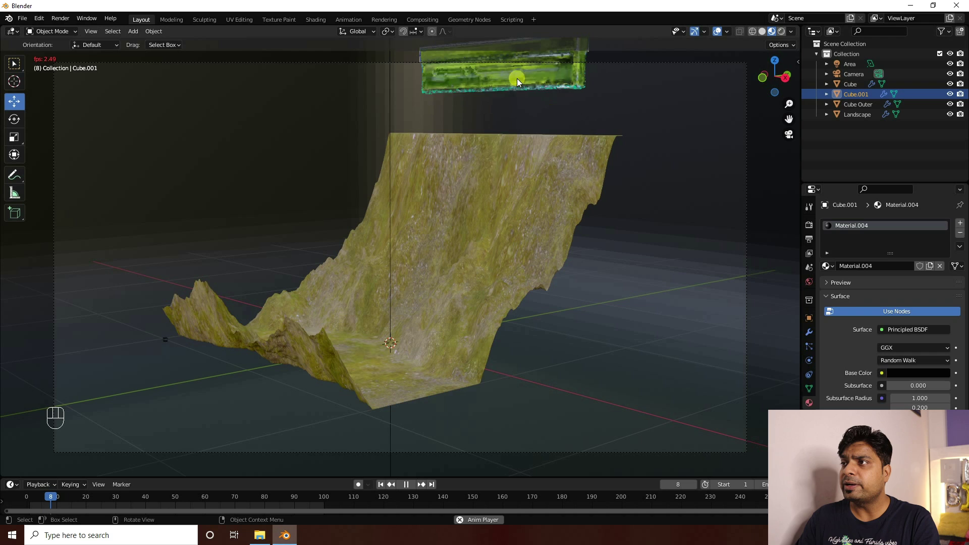
left_click(407, 483)
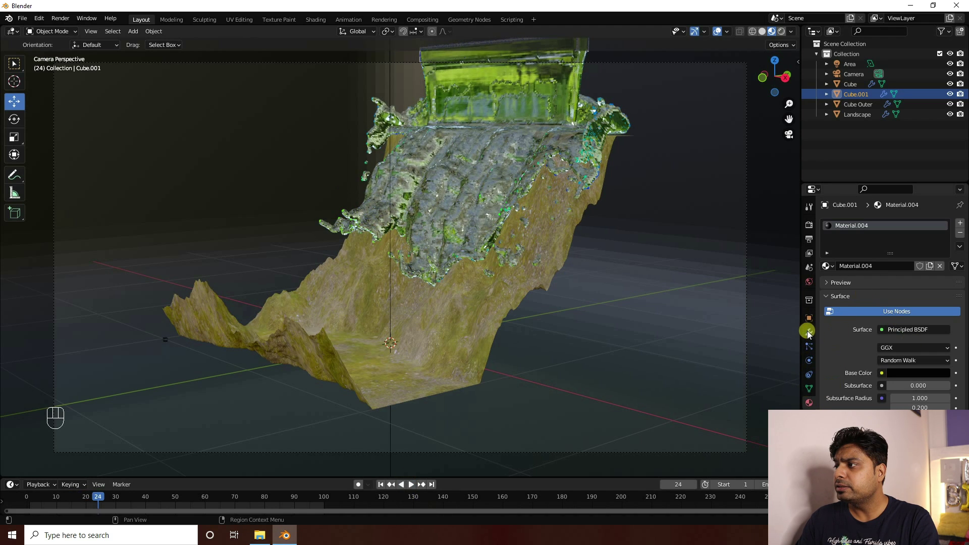
Set the render engine to Cycles and the render device to GPU Compute.
left_click(809, 227)
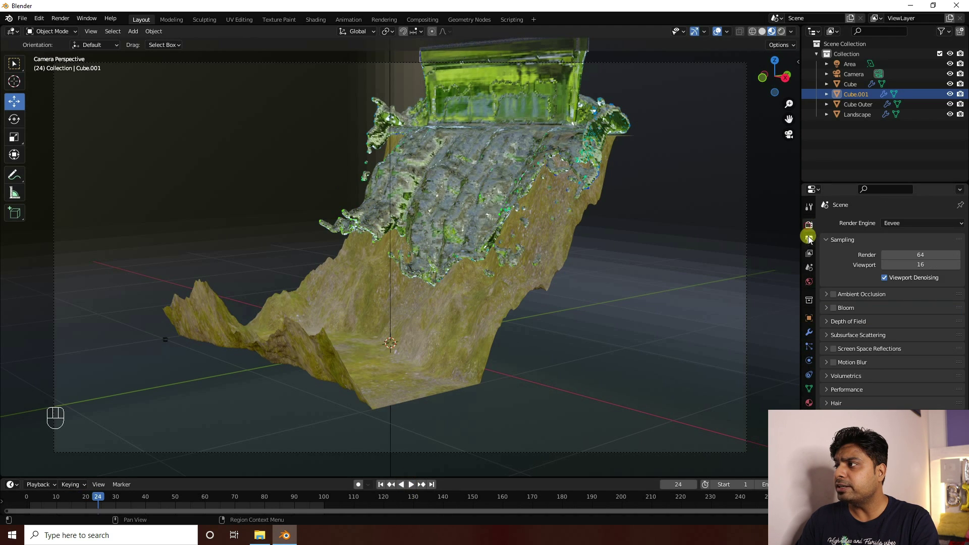
left_click(895, 224)
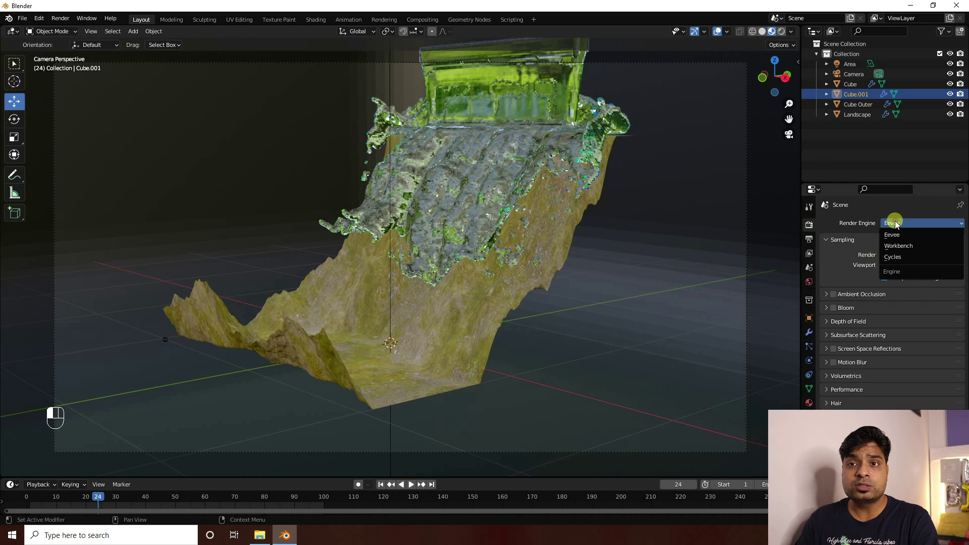
left_click(899, 257)
left_click(892, 248)
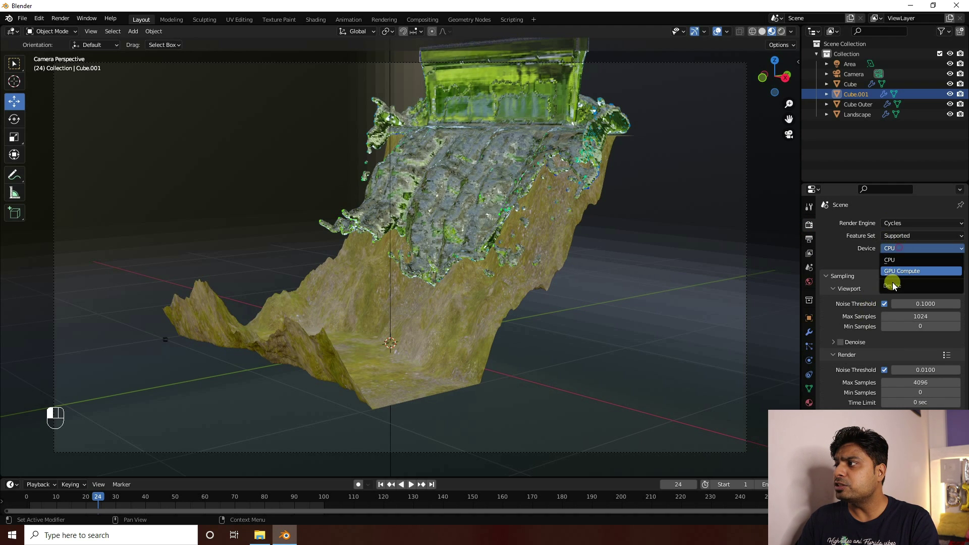
left_click(892, 272)
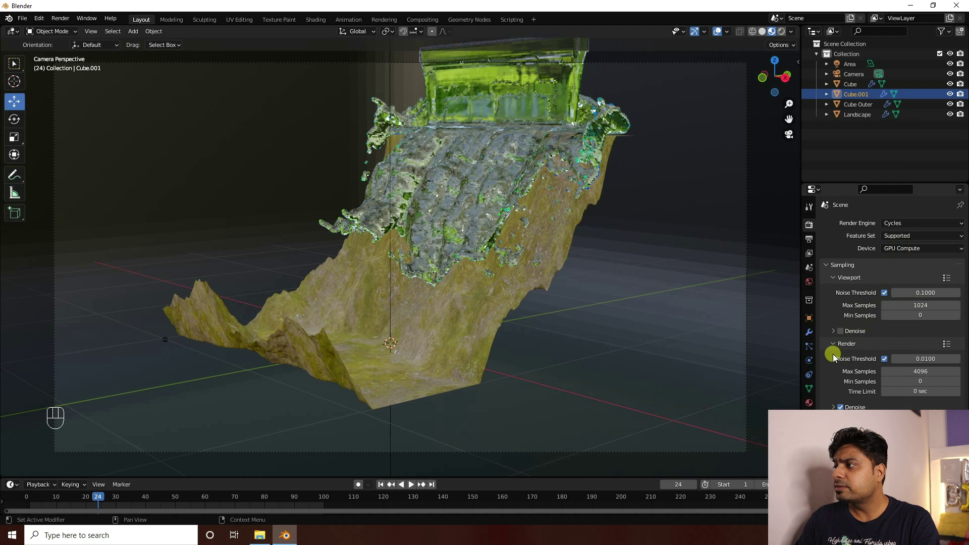
Set the maximum samples to 128 for the final render and 64 for the viewport.
left_click(920, 371)
type("128")
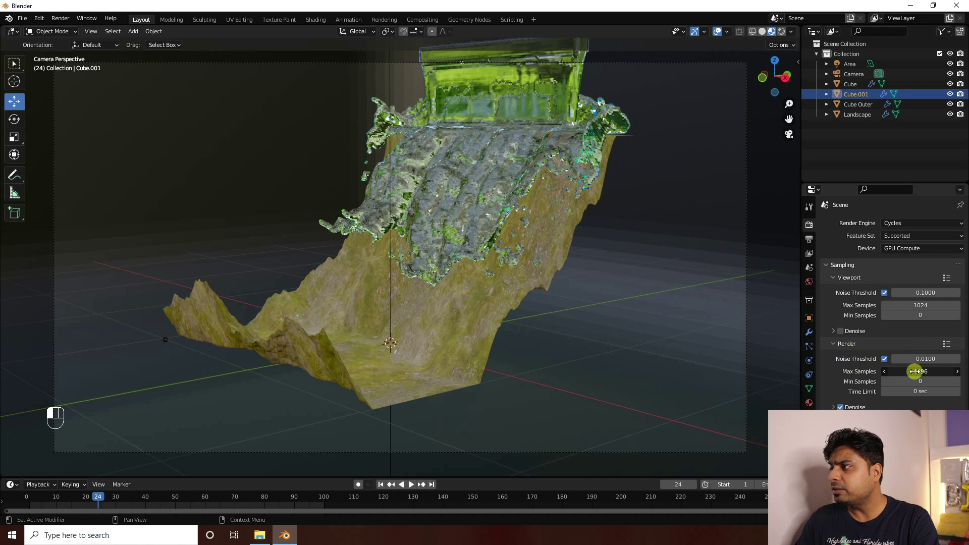
key("Return")
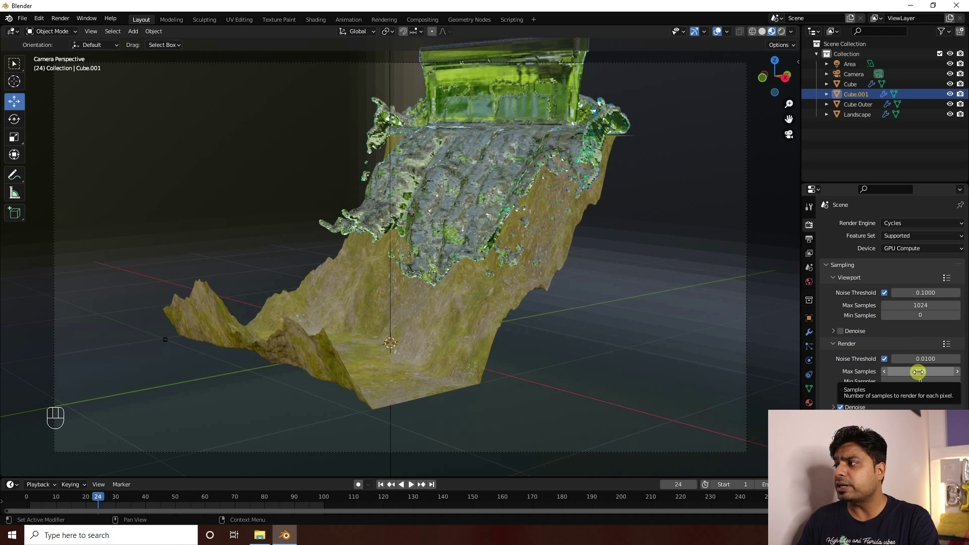
left_click(922, 372)
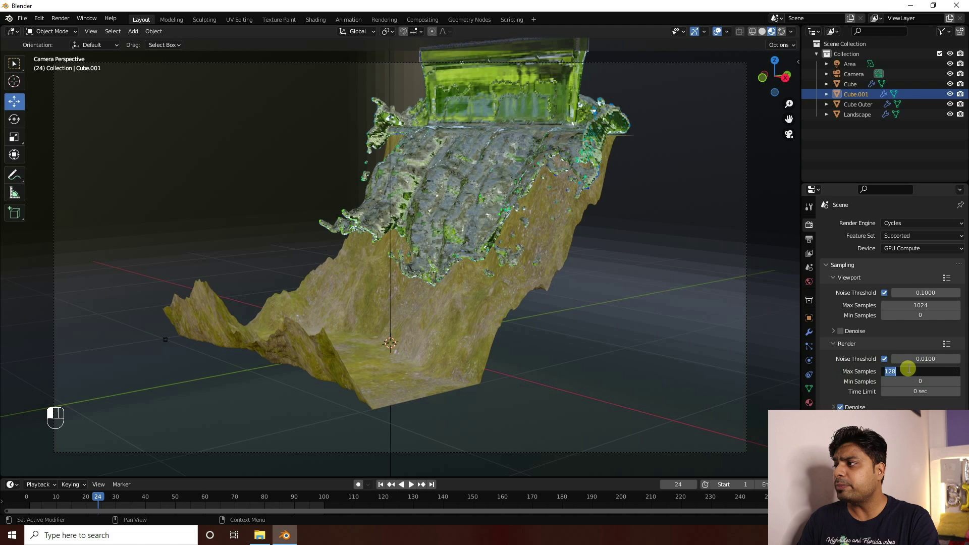
key("Return")
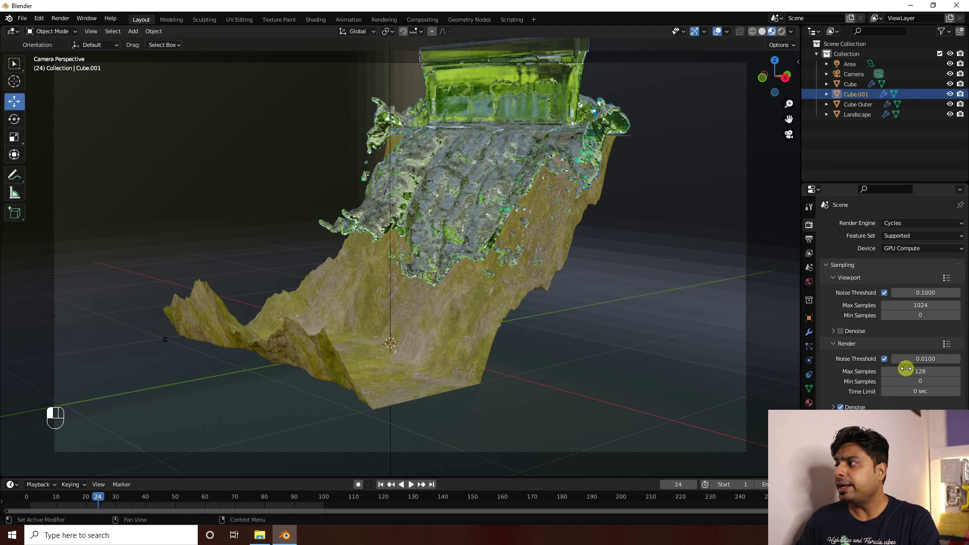
left_click(926, 305)
type("6")
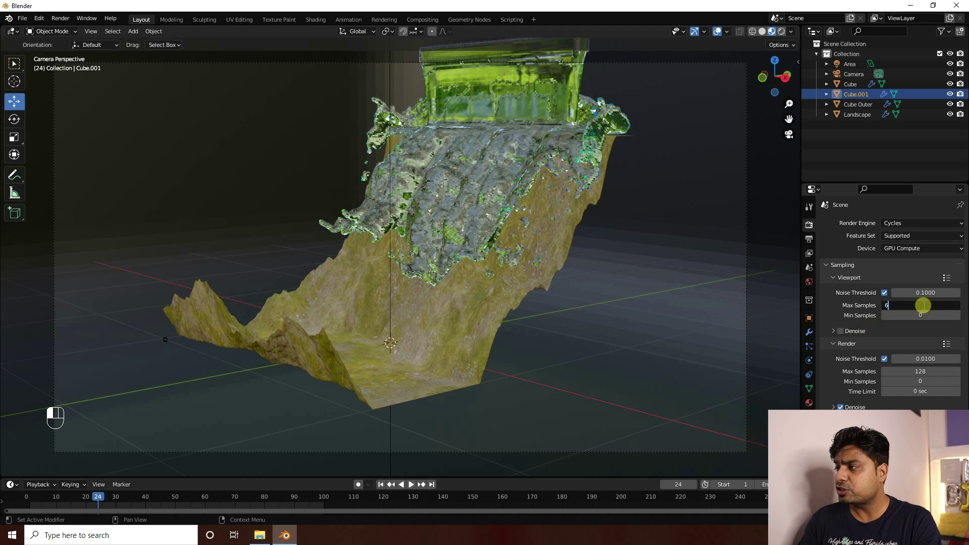
type("4")
key("Return")
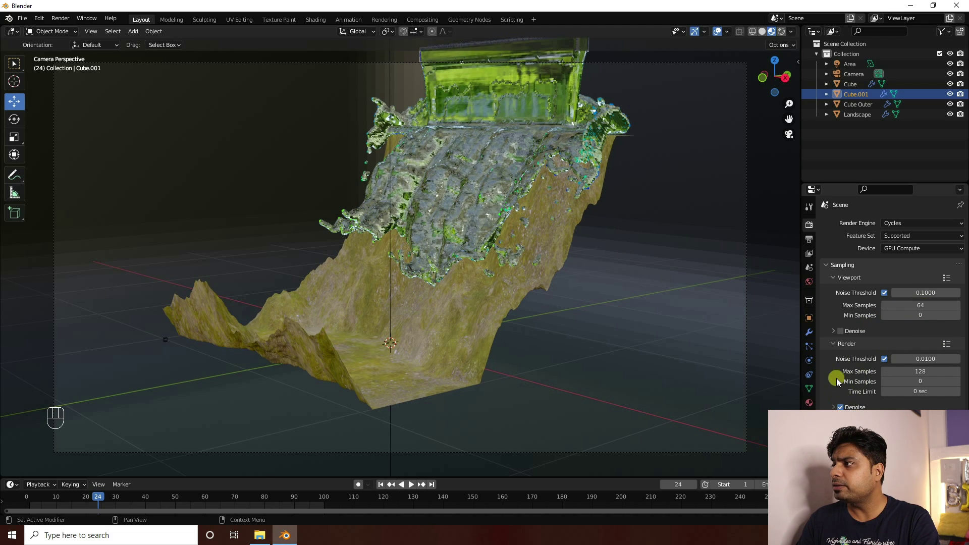
Set the render output to a new folder on the Desktop, with the file name "a".
left_click(809, 238)
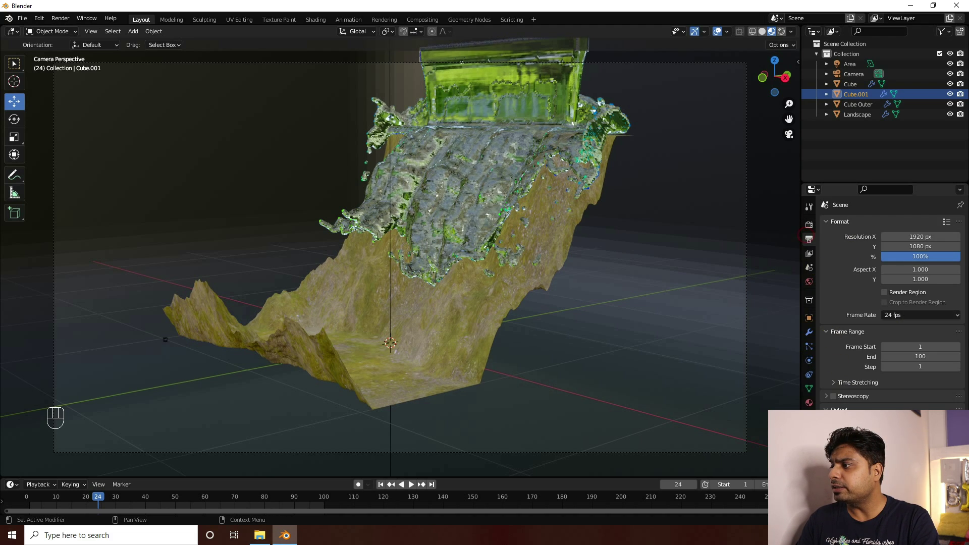
left_click(954, 424)
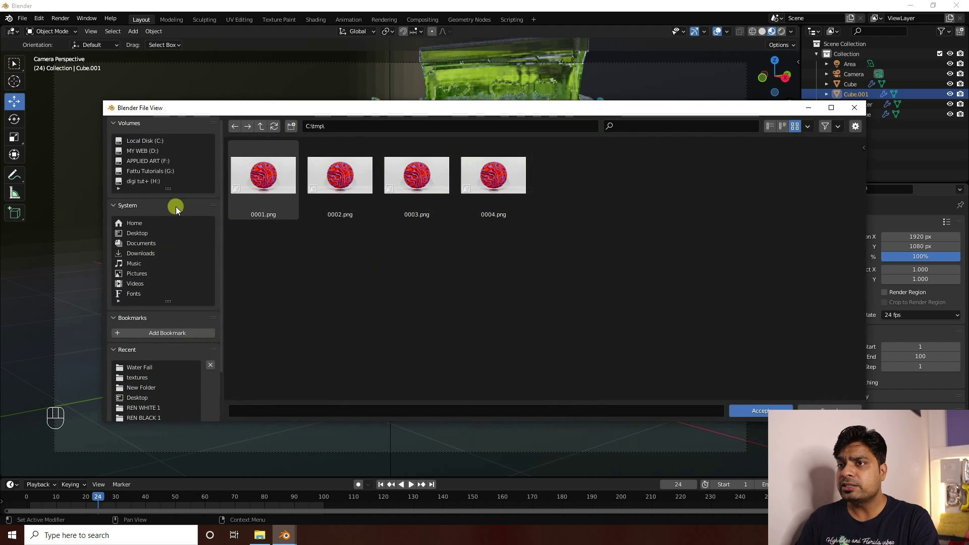
left_click(133, 234)
right_click(377, 223)
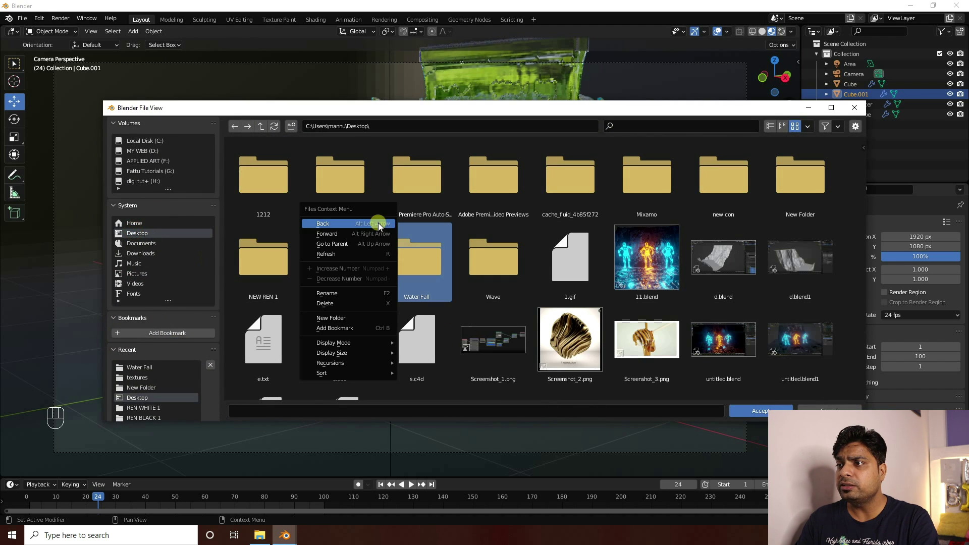
left_click(359, 317)
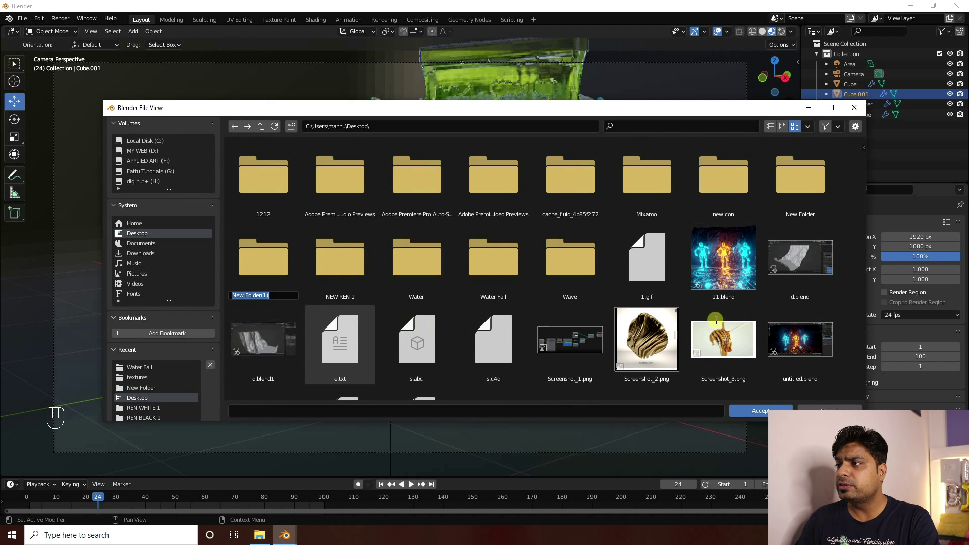
left_click(262, 255)
double_click(263, 255)
left_click(295, 410)
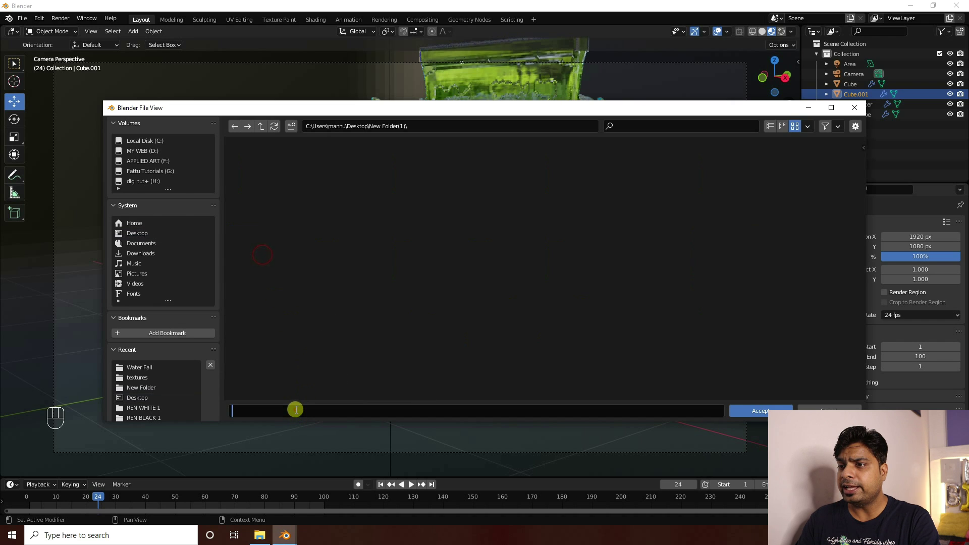
type("a")
left_click(761, 411)
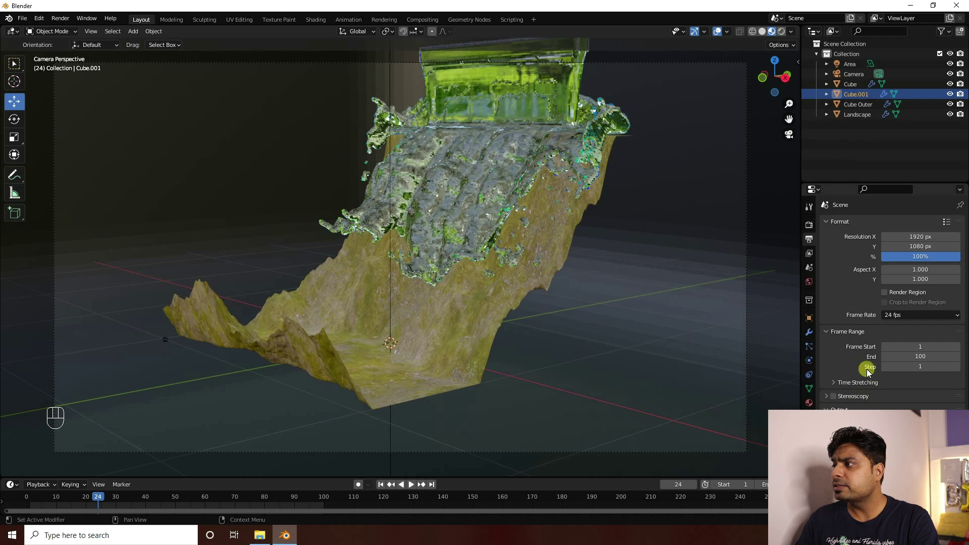
Set the output frame rate to 30 fps and the scene's end frame to 250.
left_click(916, 314)
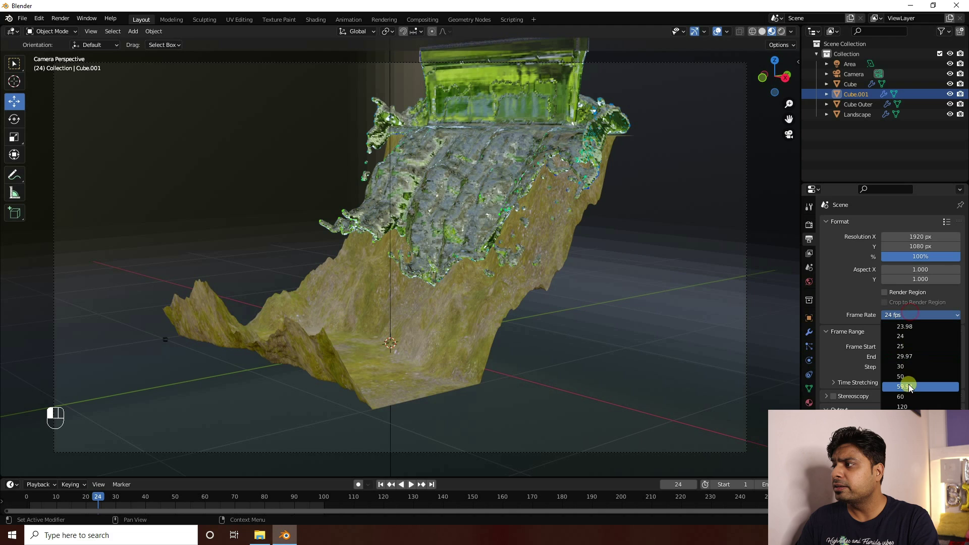
left_click(906, 366)
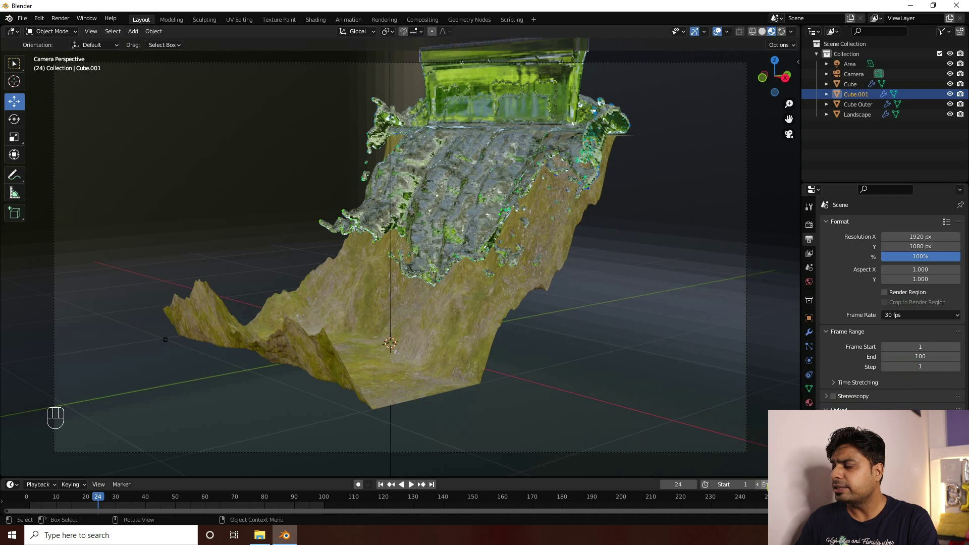
left_click(762, 484)
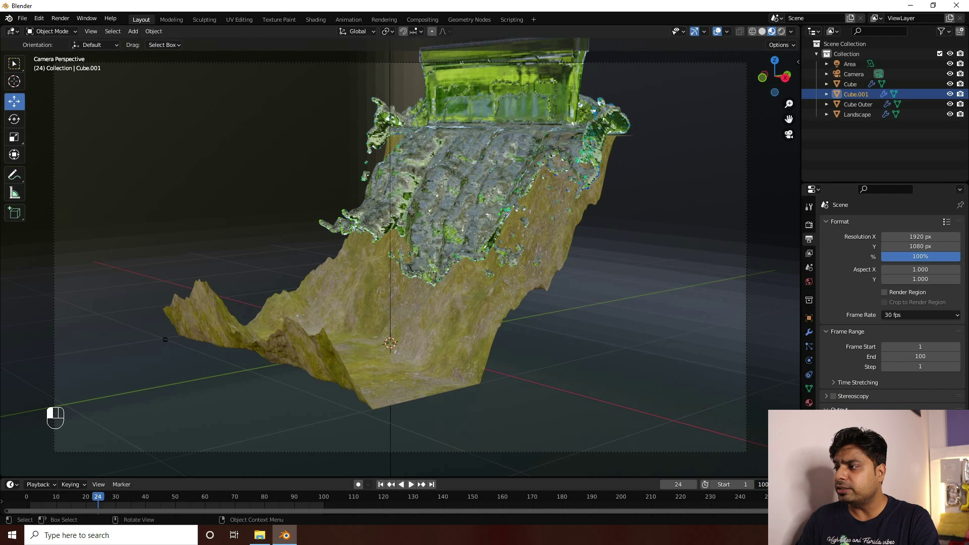
type("2")
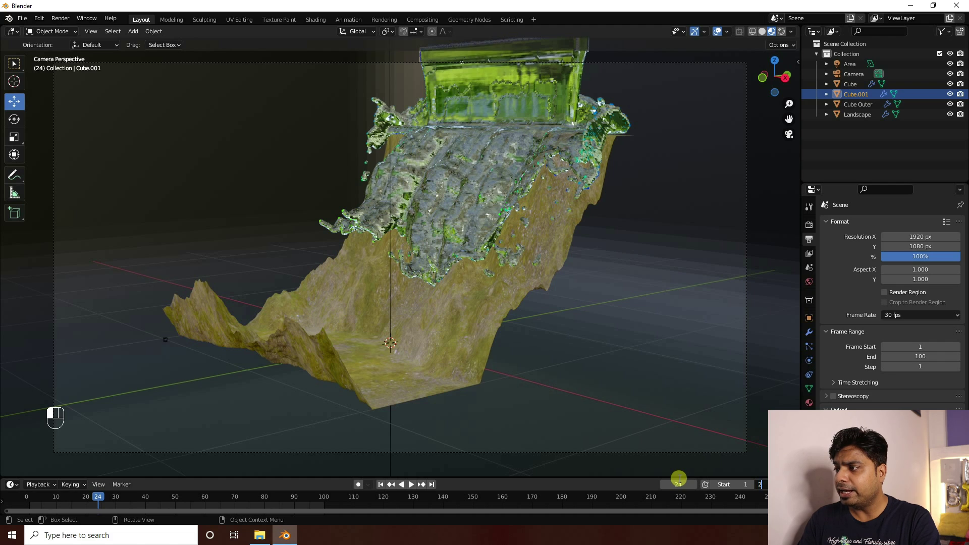
type("50")
key("Return")
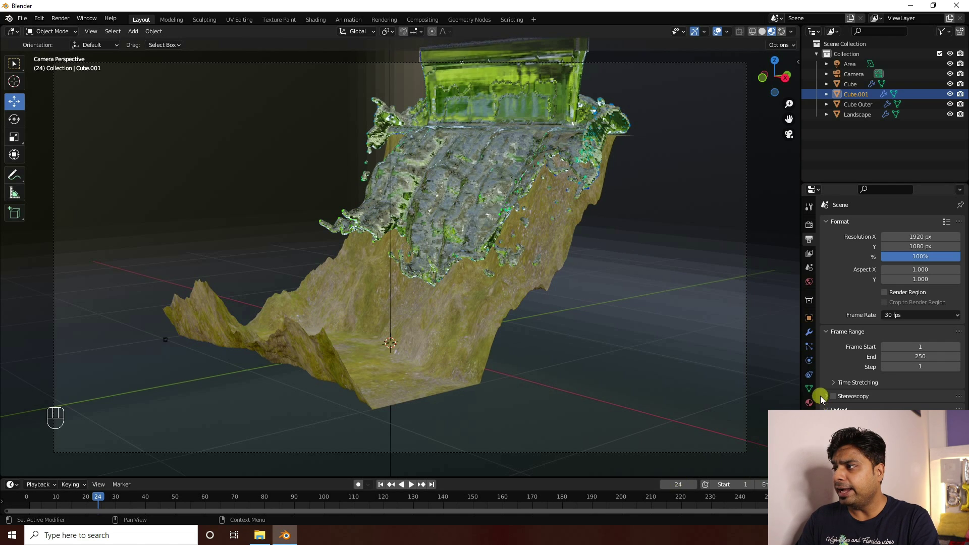
Free all baked fluid data of the Cube Outer domain.
left_click(809, 374)
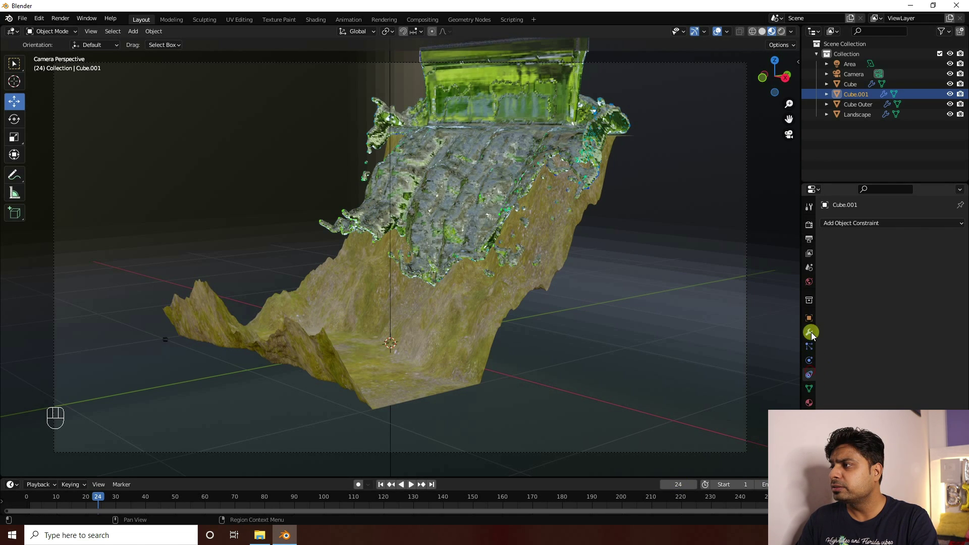
left_click(810, 360)
left_click(853, 95)
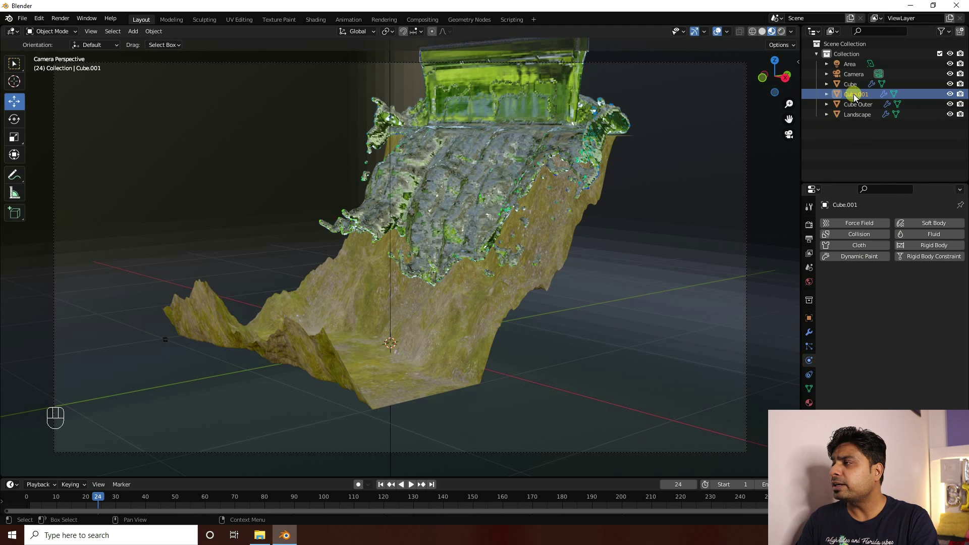
left_click(852, 83)
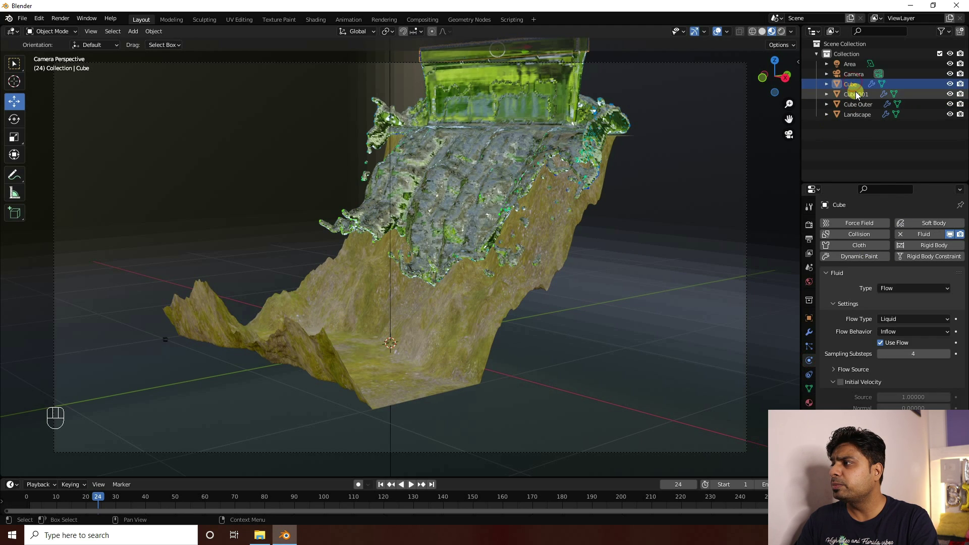
left_click(856, 96)
left_click(857, 104)
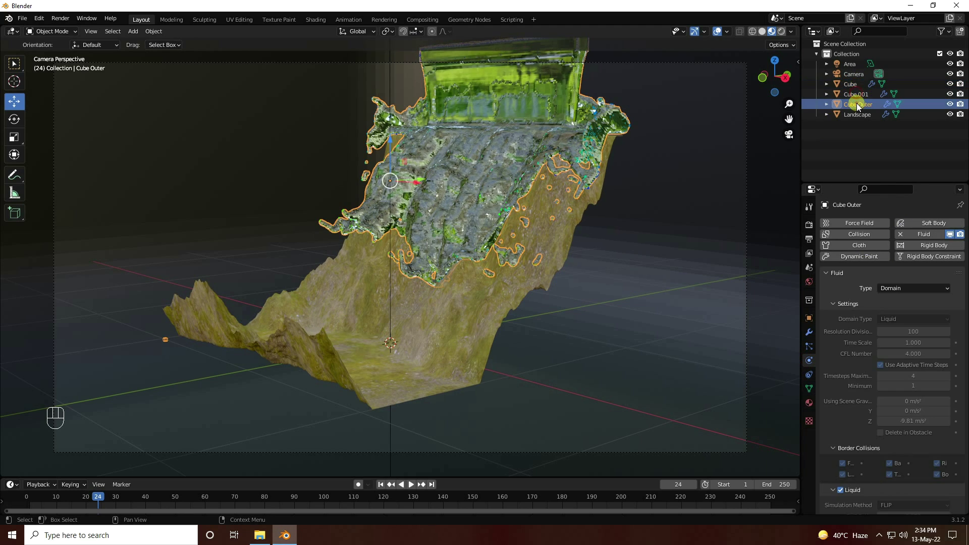
scroll(855, 375, "down", 15)
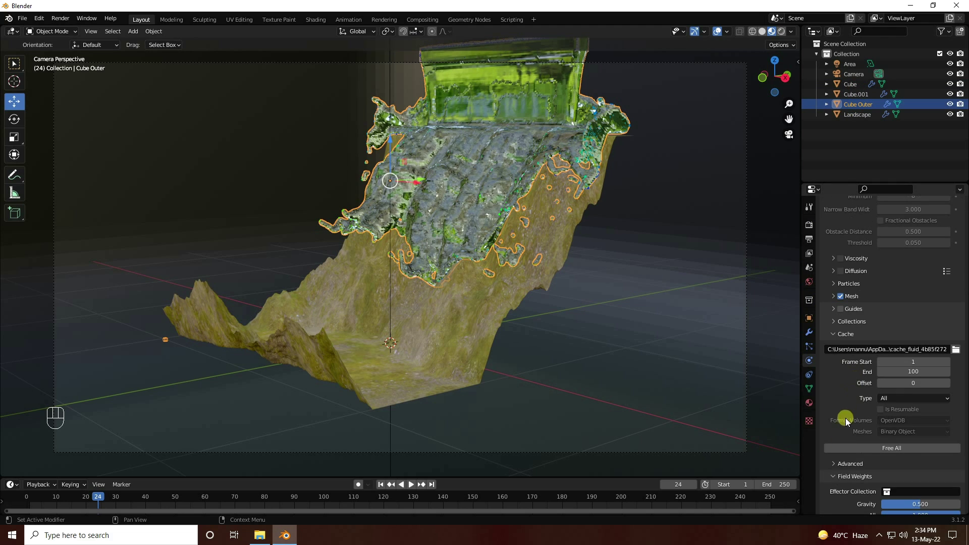
left_click(903, 449)
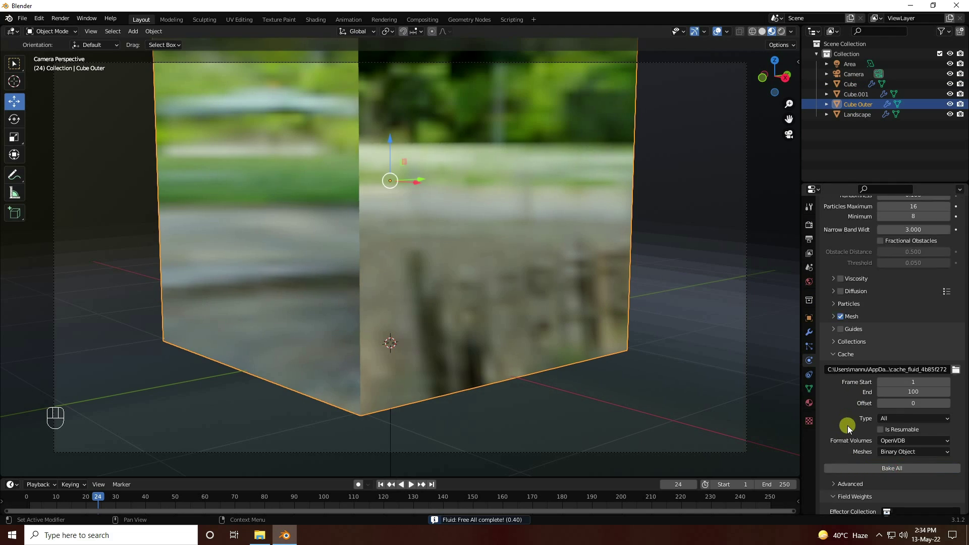
Raise the Cube Outer domain's resolution divisions to 300 and start baking the whole fluid simulation again.
scroll(847, 426, "up", 15)
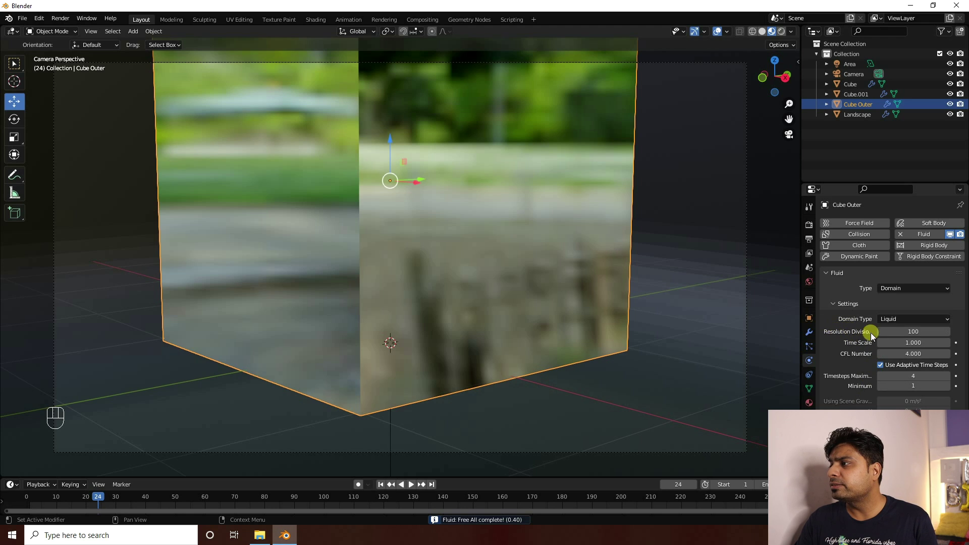
left_click_drag(815, 338, 839, 337)
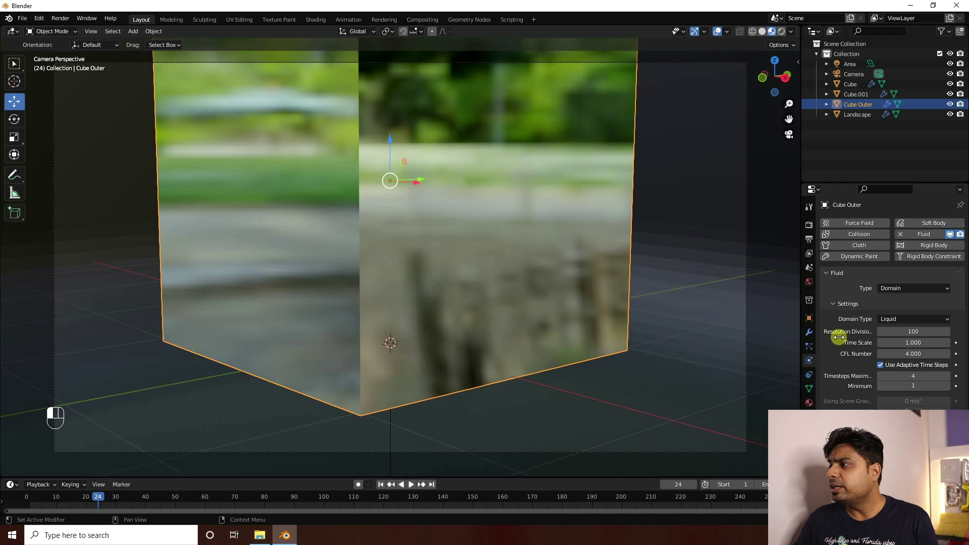
left_click(926, 329)
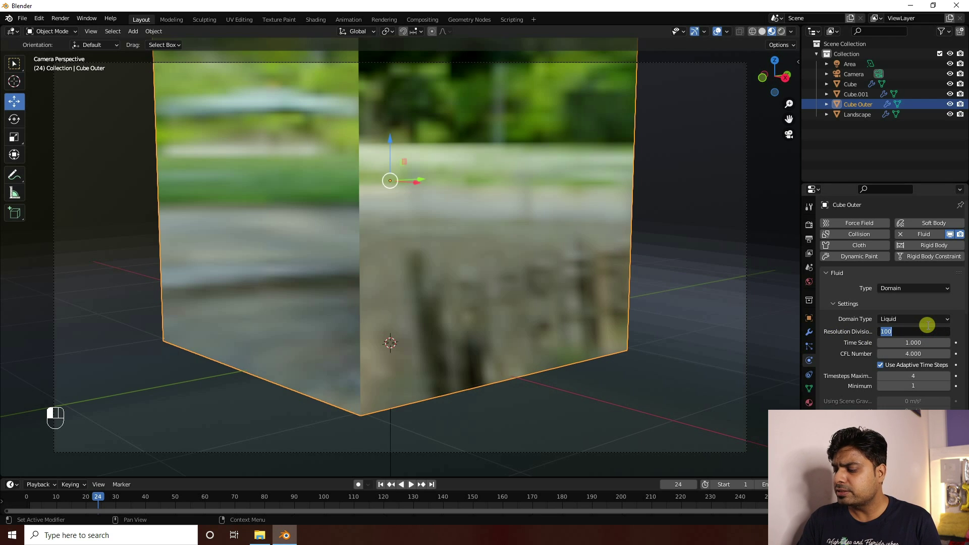
type("300")
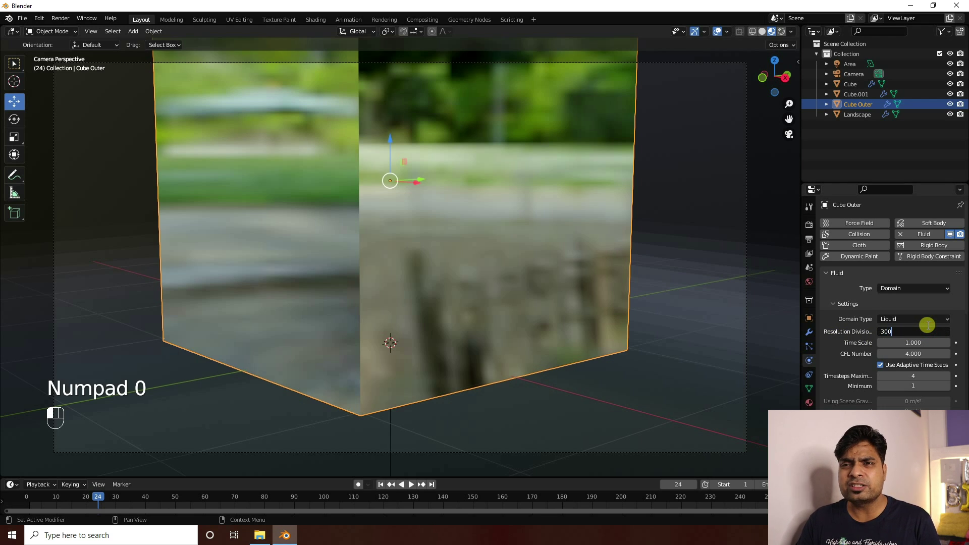
left_click(832, 341)
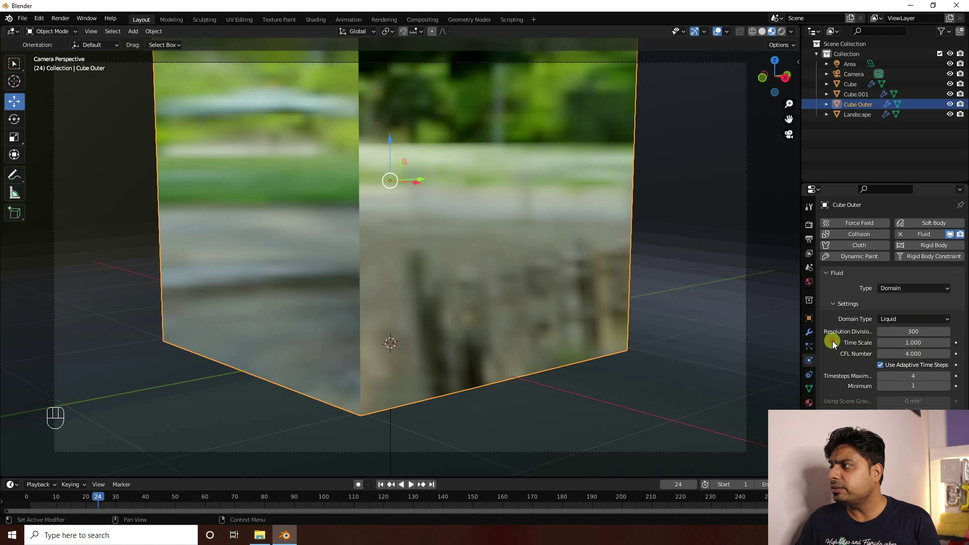
scroll(838, 353, "down", 6)
scroll(840, 362, "down", 10)
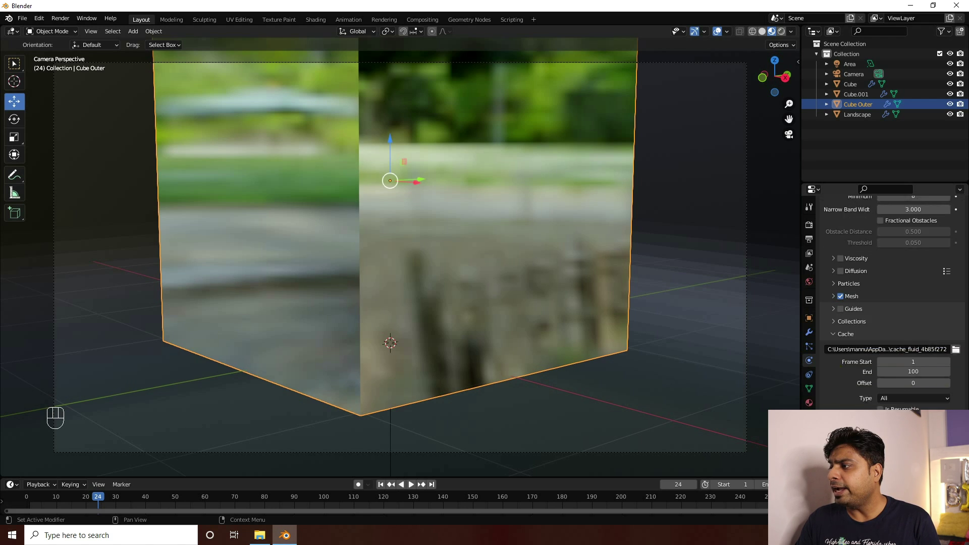
left_click(858, 442)
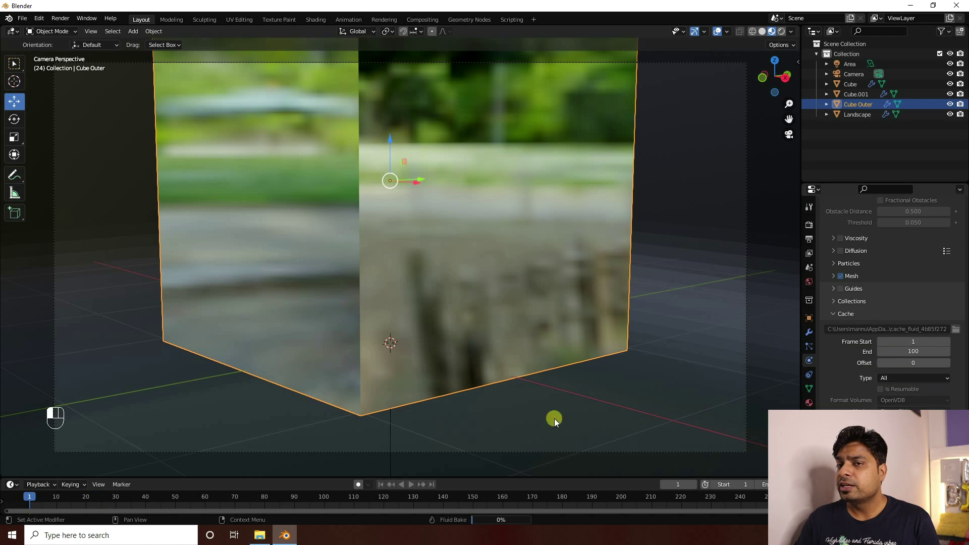